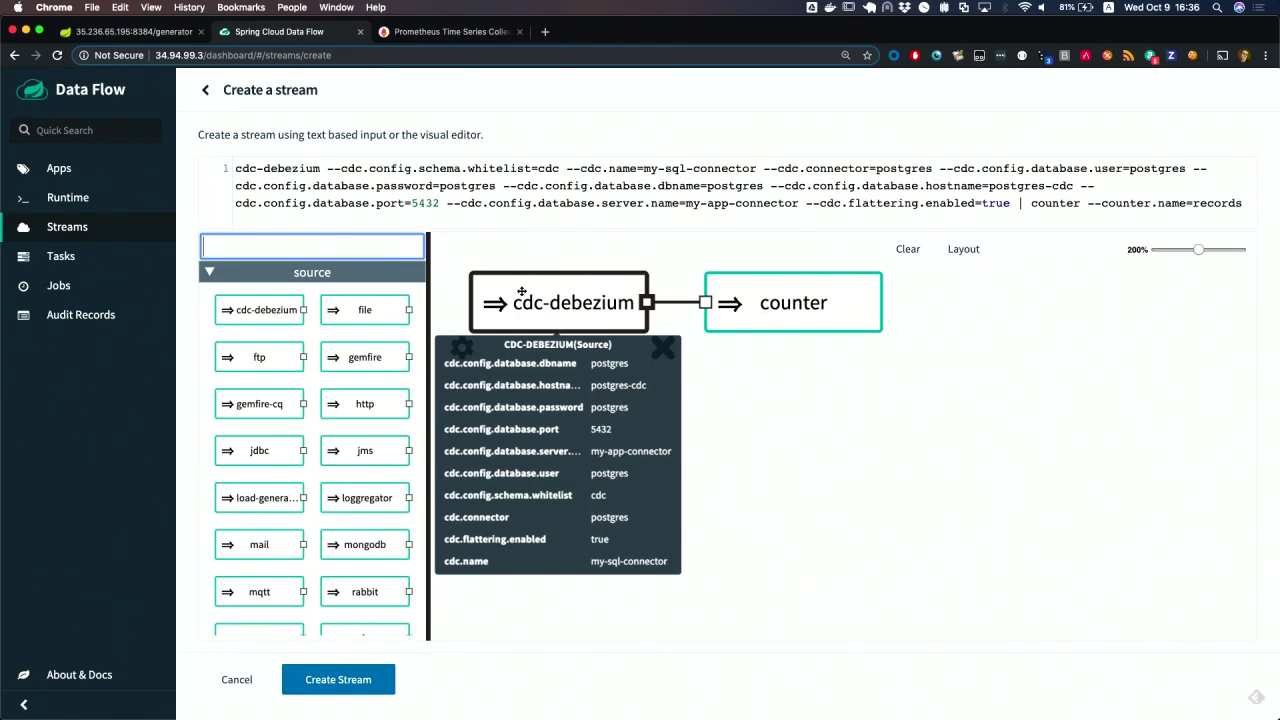
Enlarge the stream editor page and inspect the cdc-debezium source's properties and its link to counter
key(super+equal)
key(super+equal)
key(super+equal)
key(super+equal)
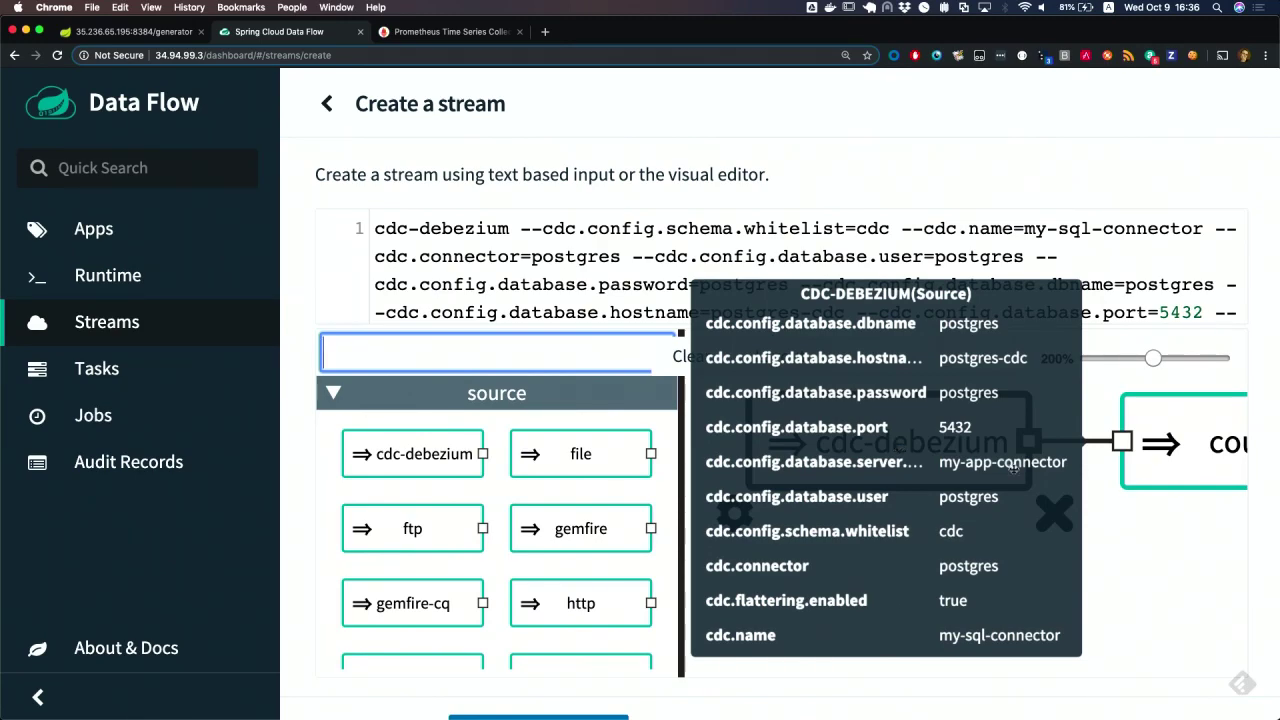
key(super+minus)
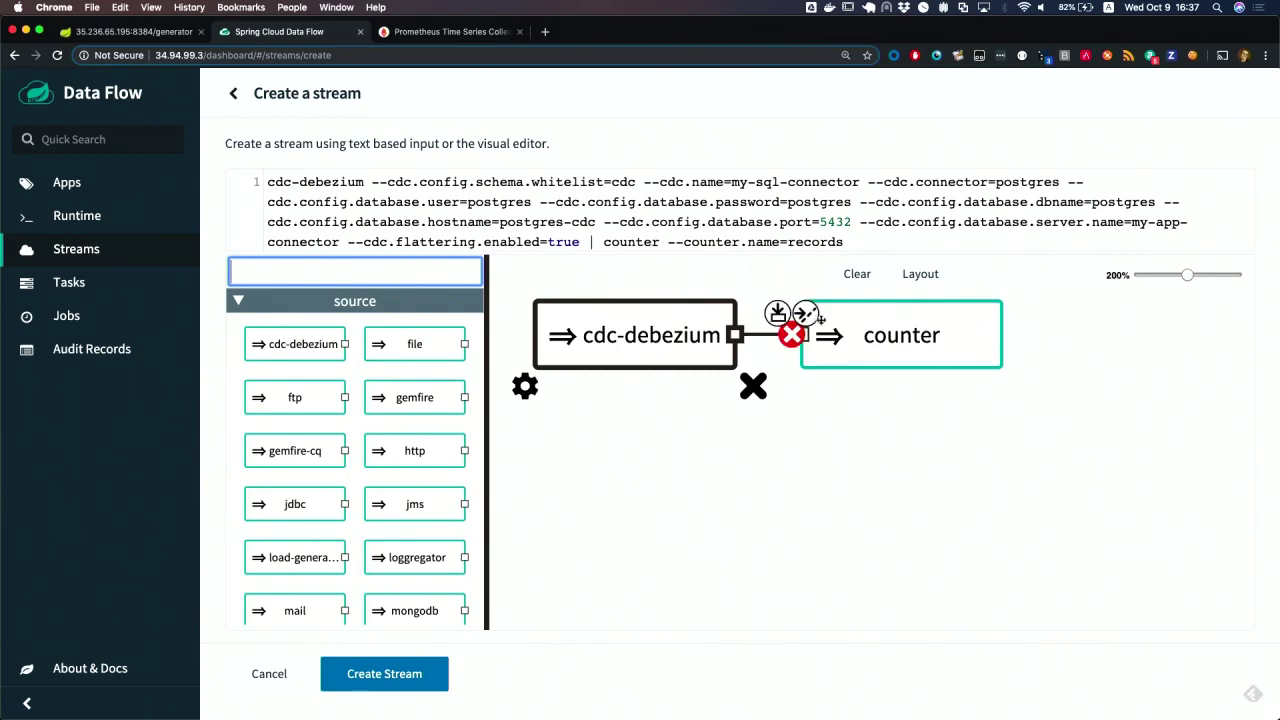
mouse_move(843, 327)
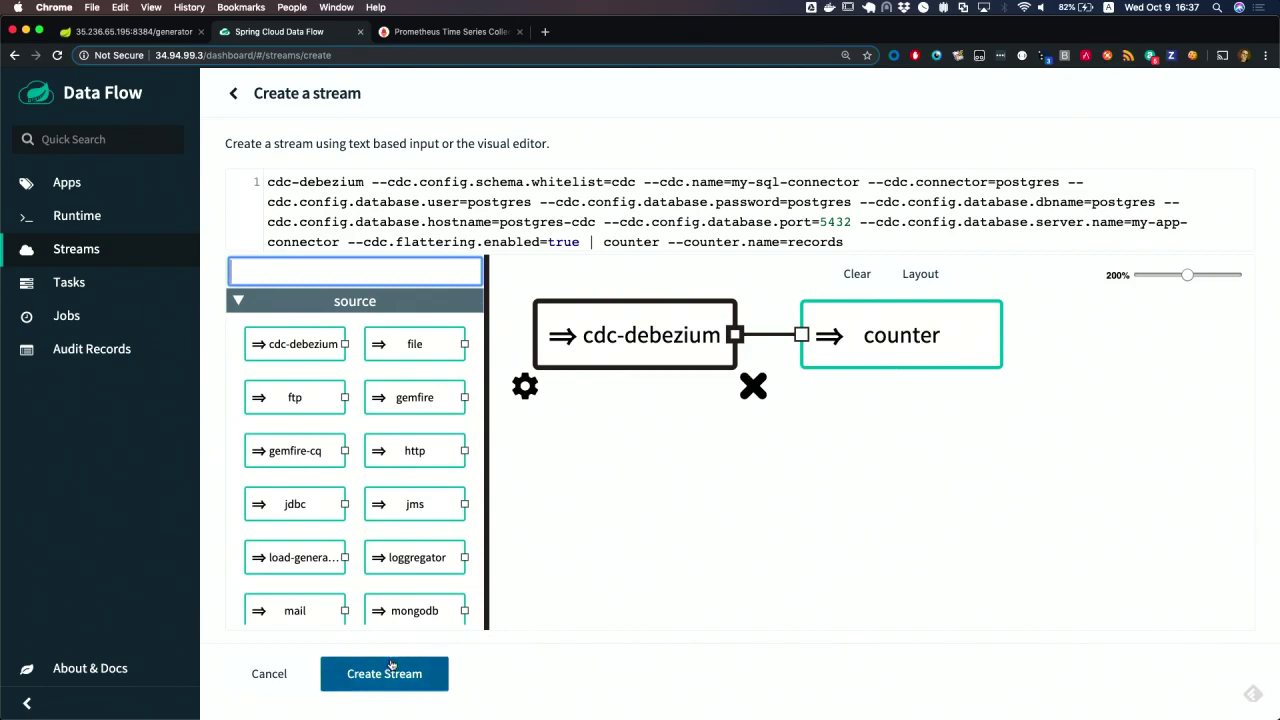
Switch to k9s in iTerm2 and list the pods in the default namespace
key(super+Tab)
key(Tab)
key(Tab)
click(365, 548)
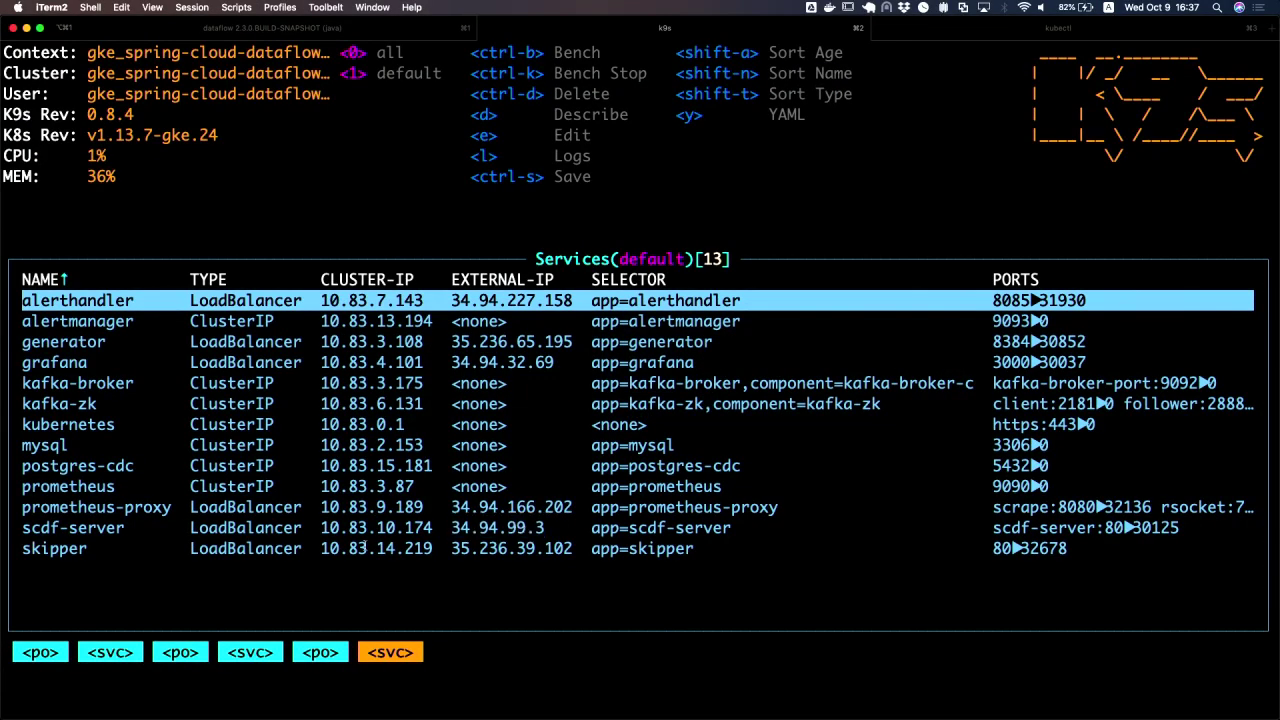
text(:po)
key(Return)
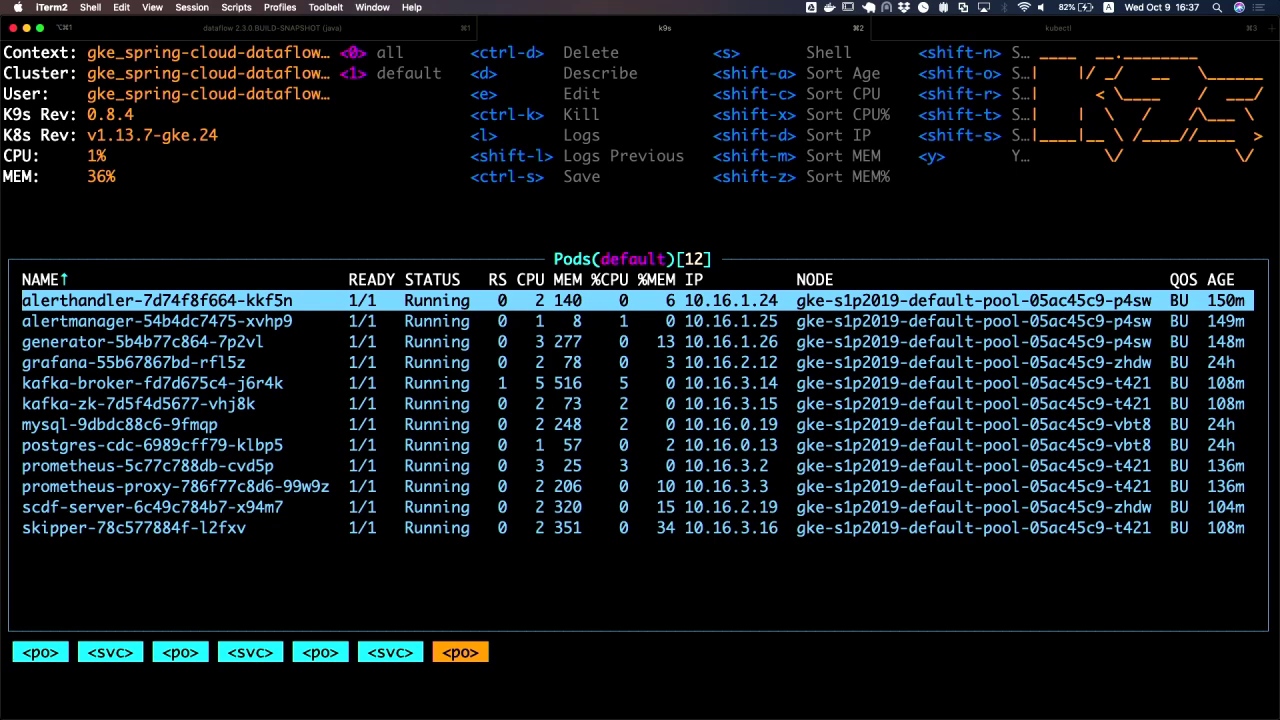
Return to Data Flow in Chrome and create the cdc-debezium to counter stream with the name s1pstream
key(super+Tab)
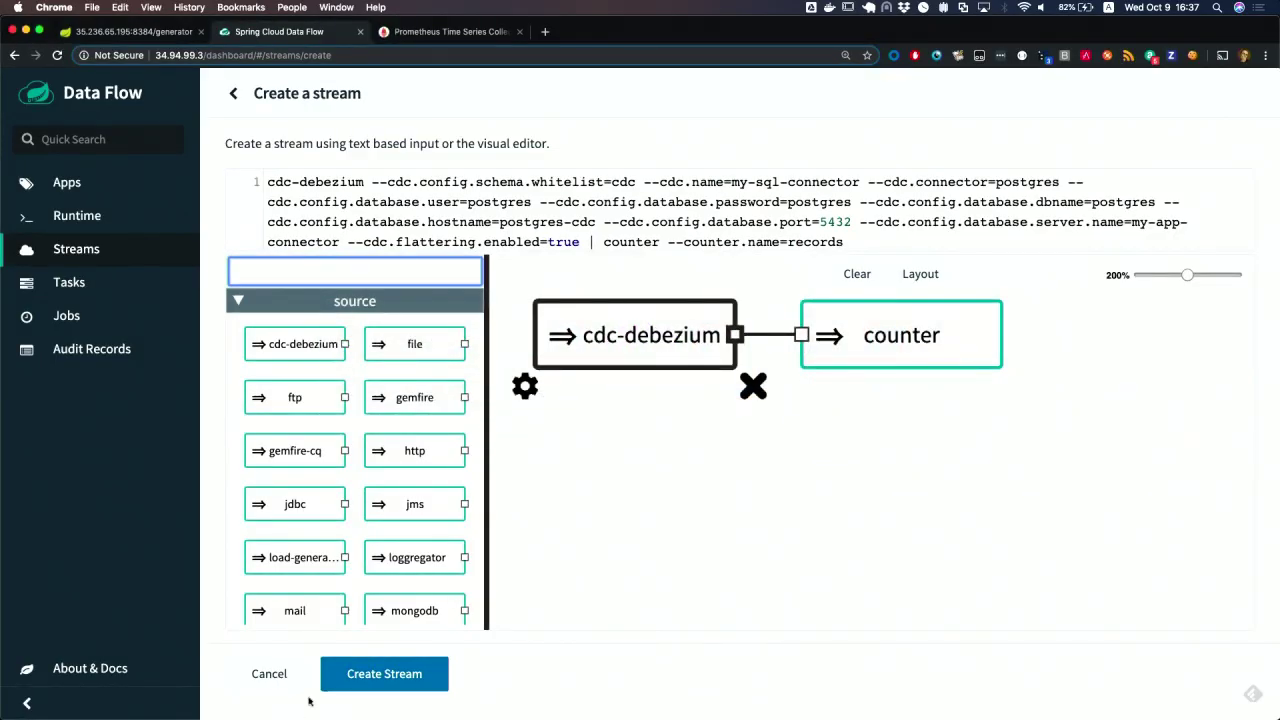
click(384, 673)
click(480, 332)
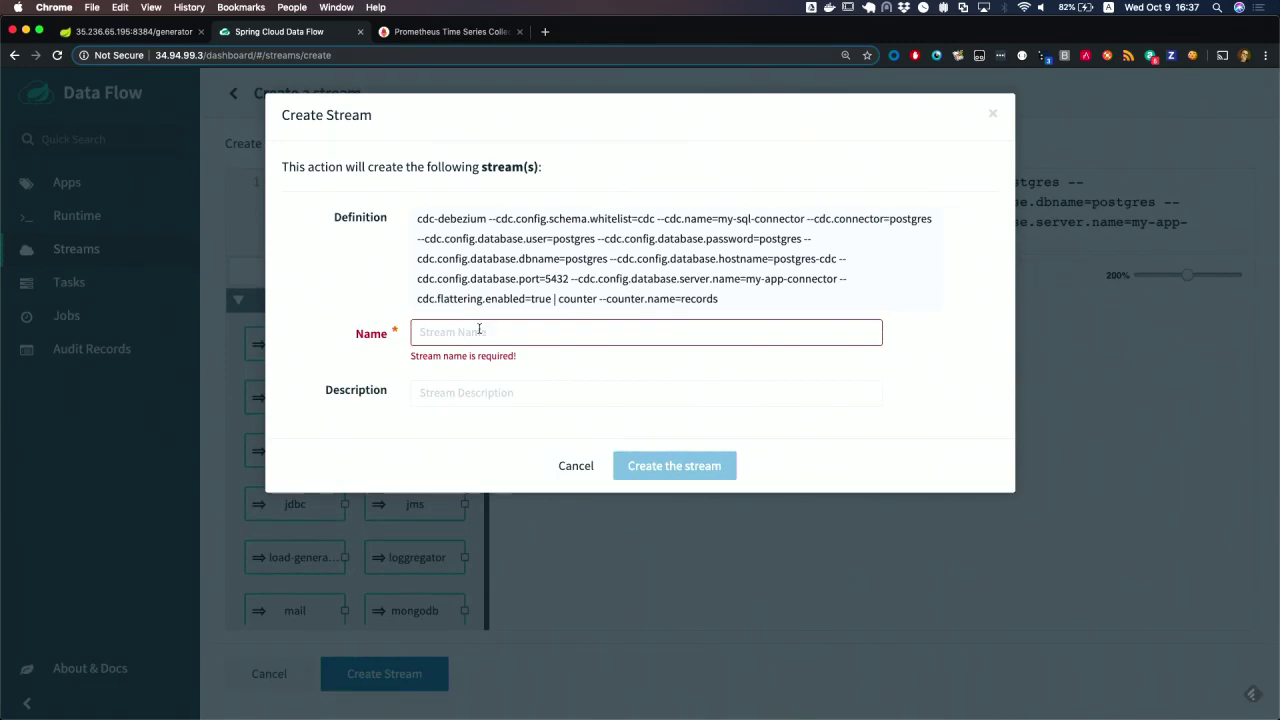
text(stream)
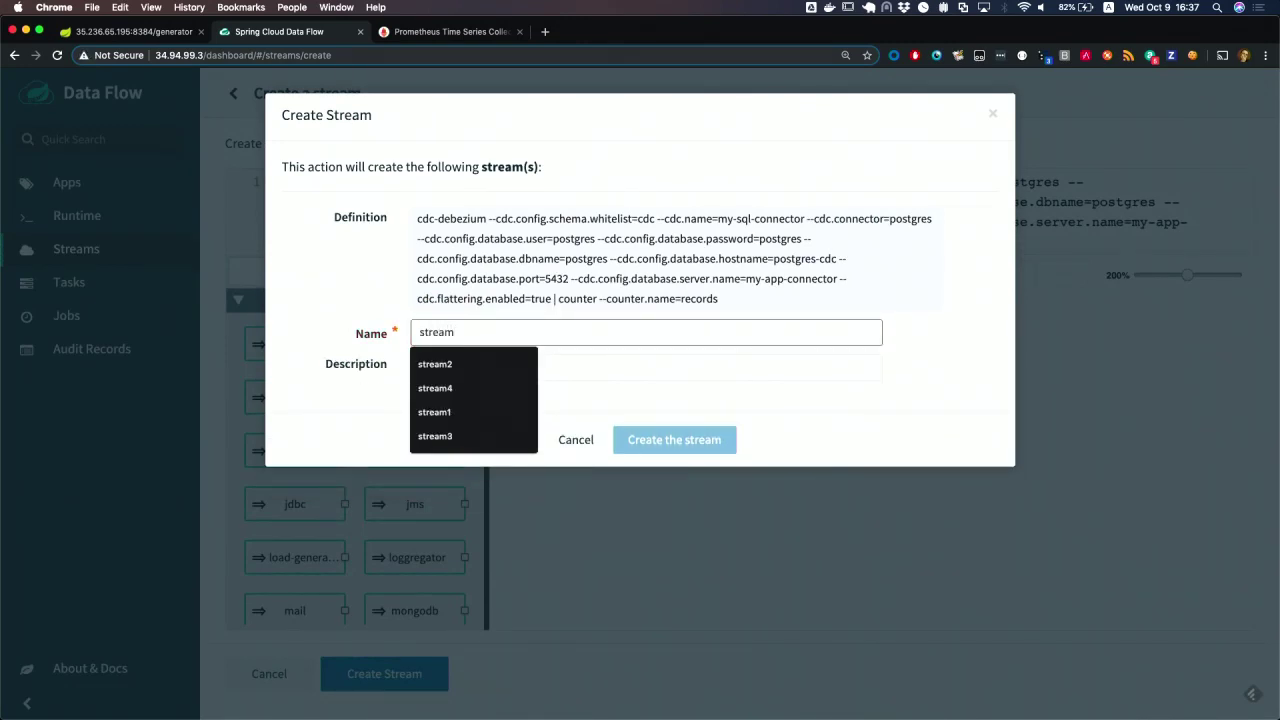
key(BackSpace)
key(BackSpace)
key(BackSpace)
key(BackSpace)
key(BackSpace)
key(BackSpace)
text(s1pstream)
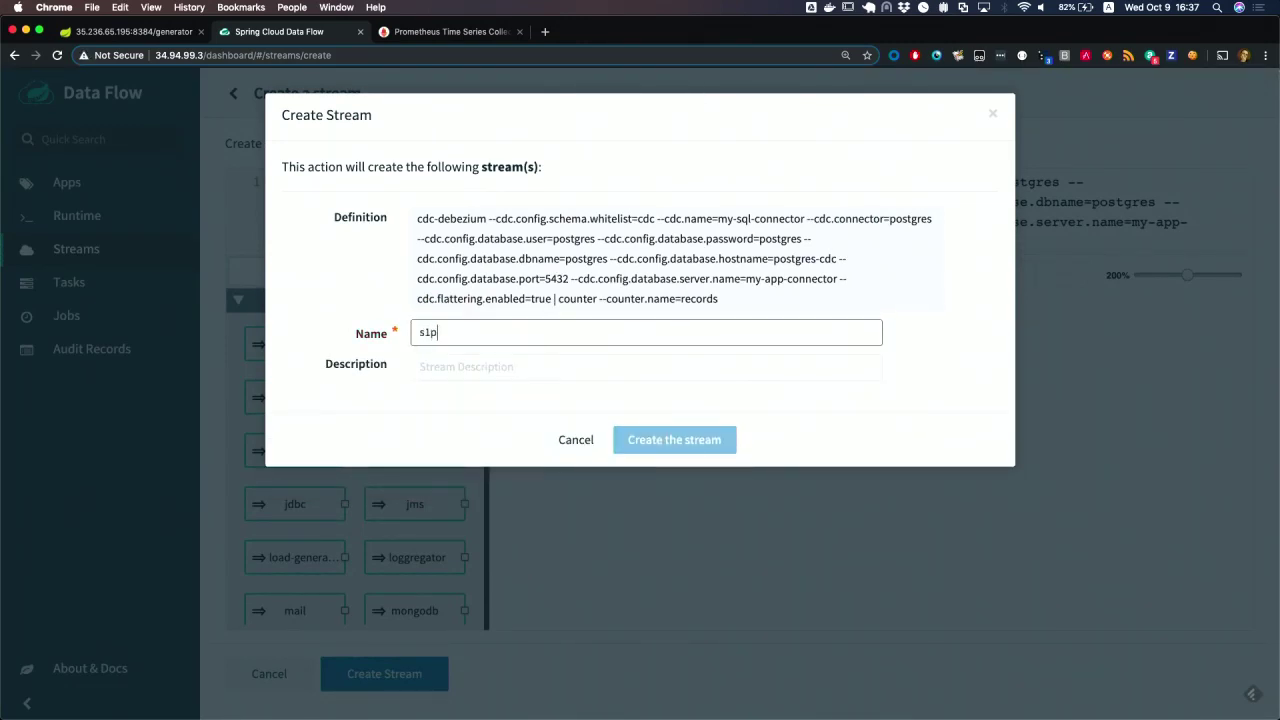
click(680, 440)
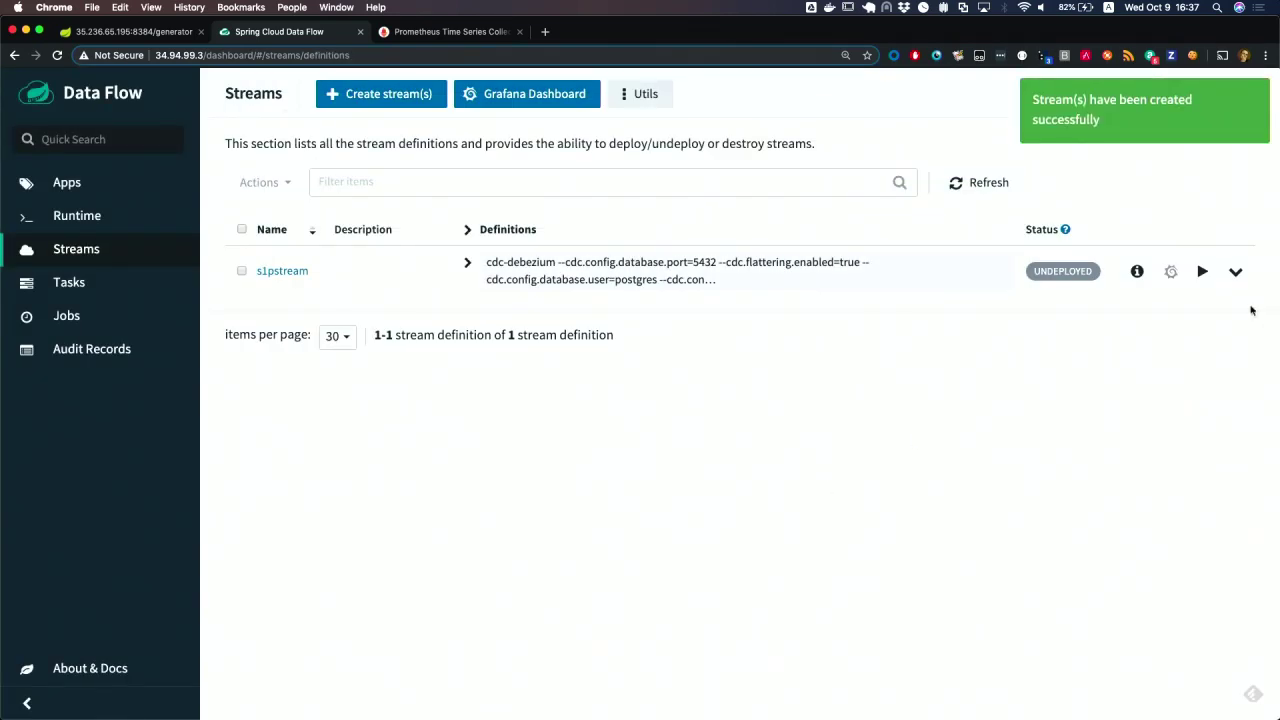
Deploy the s1pstream stream with its existing deployment properties after reviewing the platform and application settings
click(1203, 272)
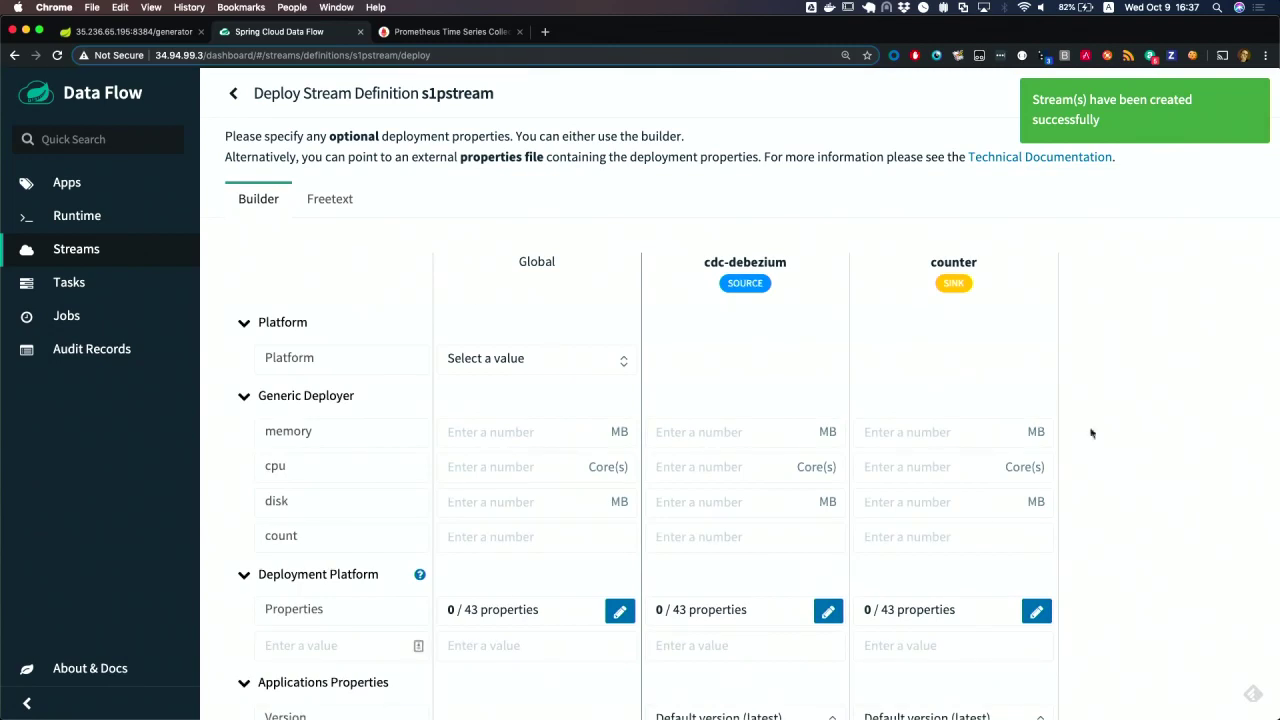
scroll(1253, 550, down, 2)
scroll(1255, 550, down, 1)
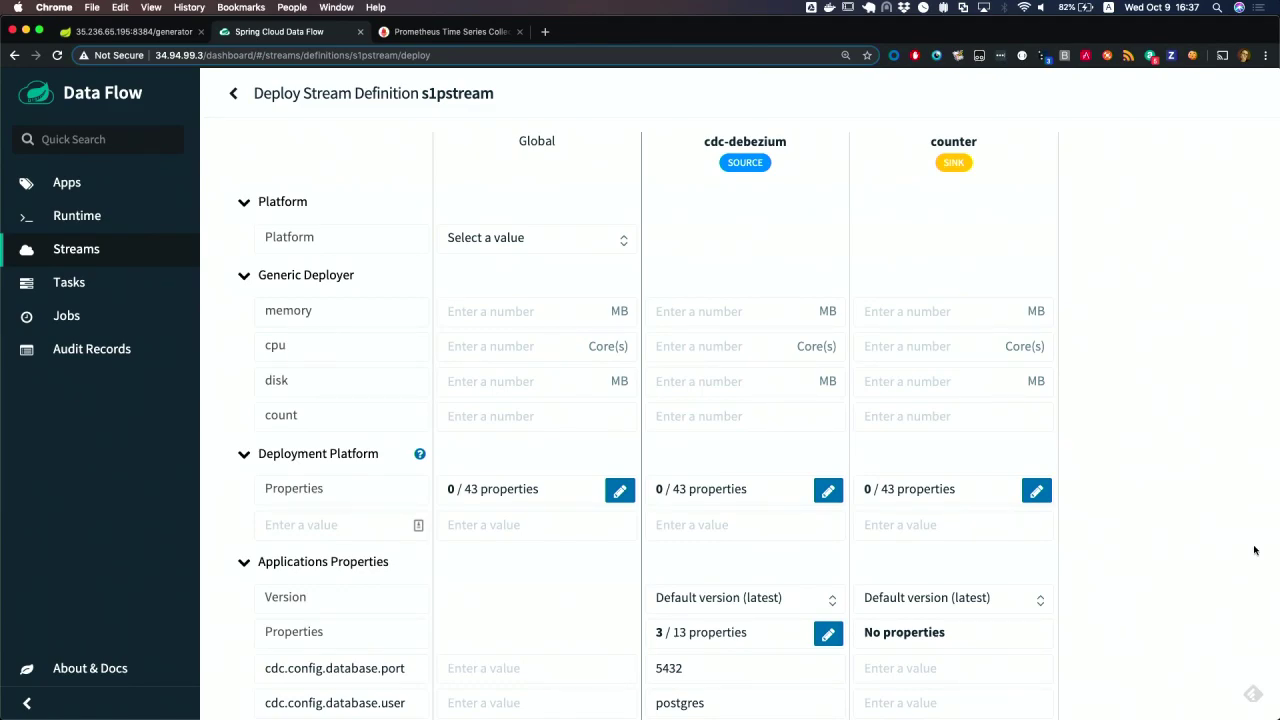
scroll(1254, 550, down, 10)
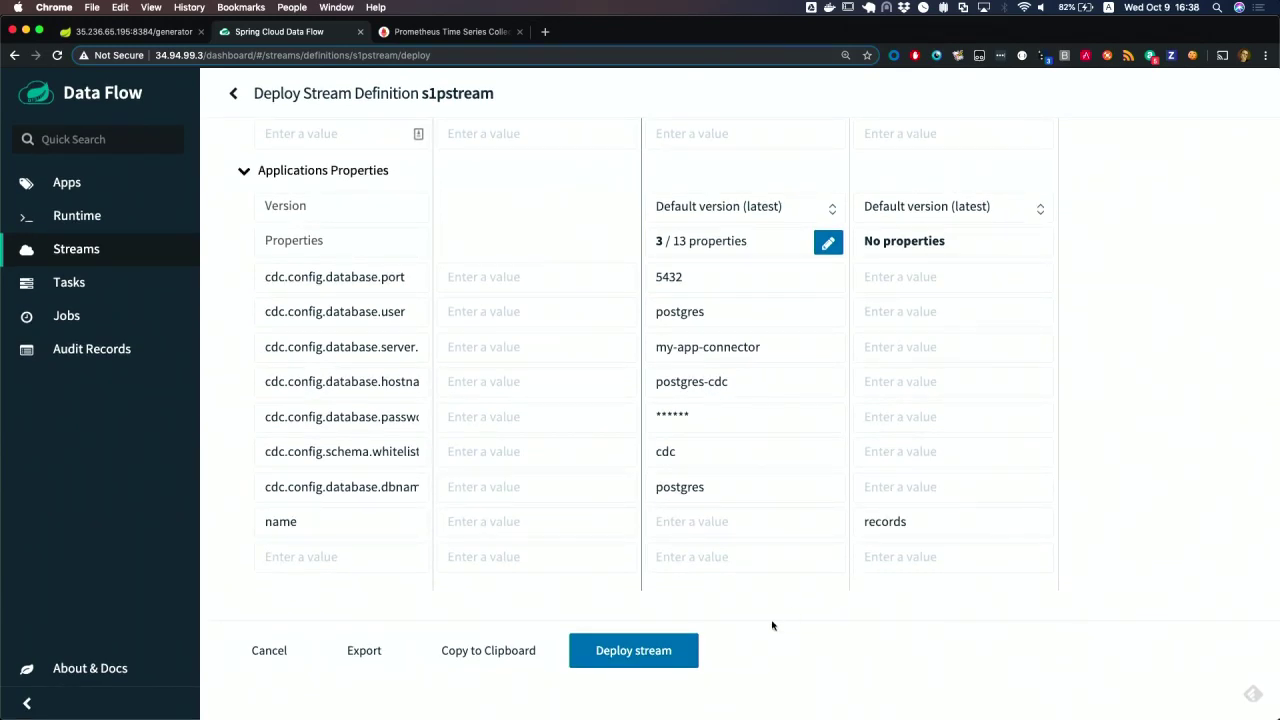
click(649, 660)
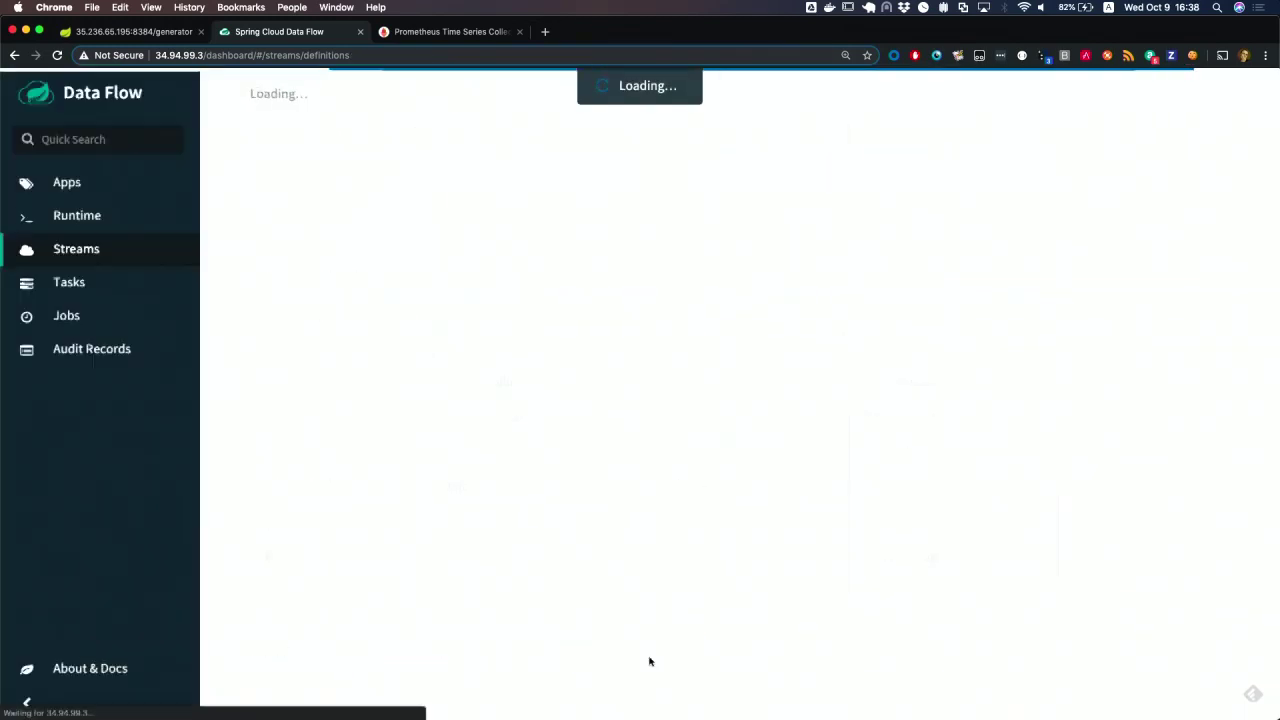
Switch to k9s in iTerm2 and view the logs of the s1pstream-cdc-debezium pod, returning to the pod list
key(super+Tab)
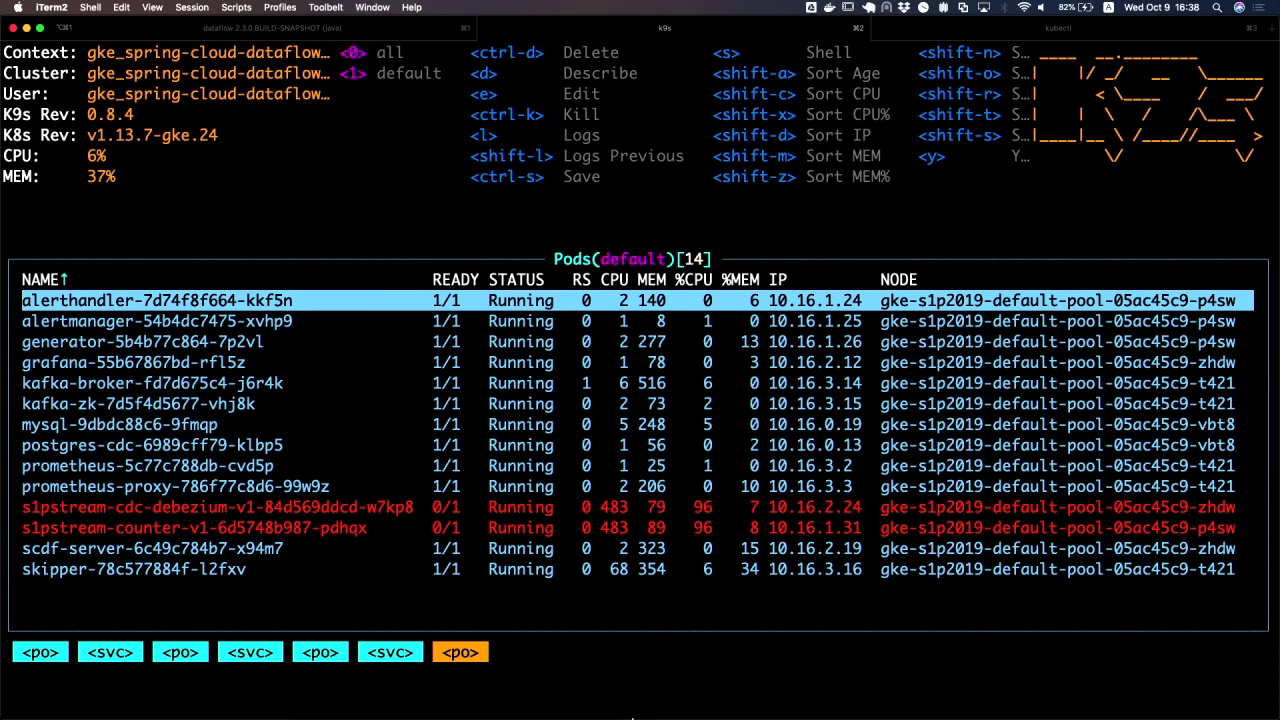
mouse_move(632, 718)
key(Down)
key(Down)
key(Down)
key(Down)
key(Down)
key(Down)
key(Down)
key(Down)
key(Down)
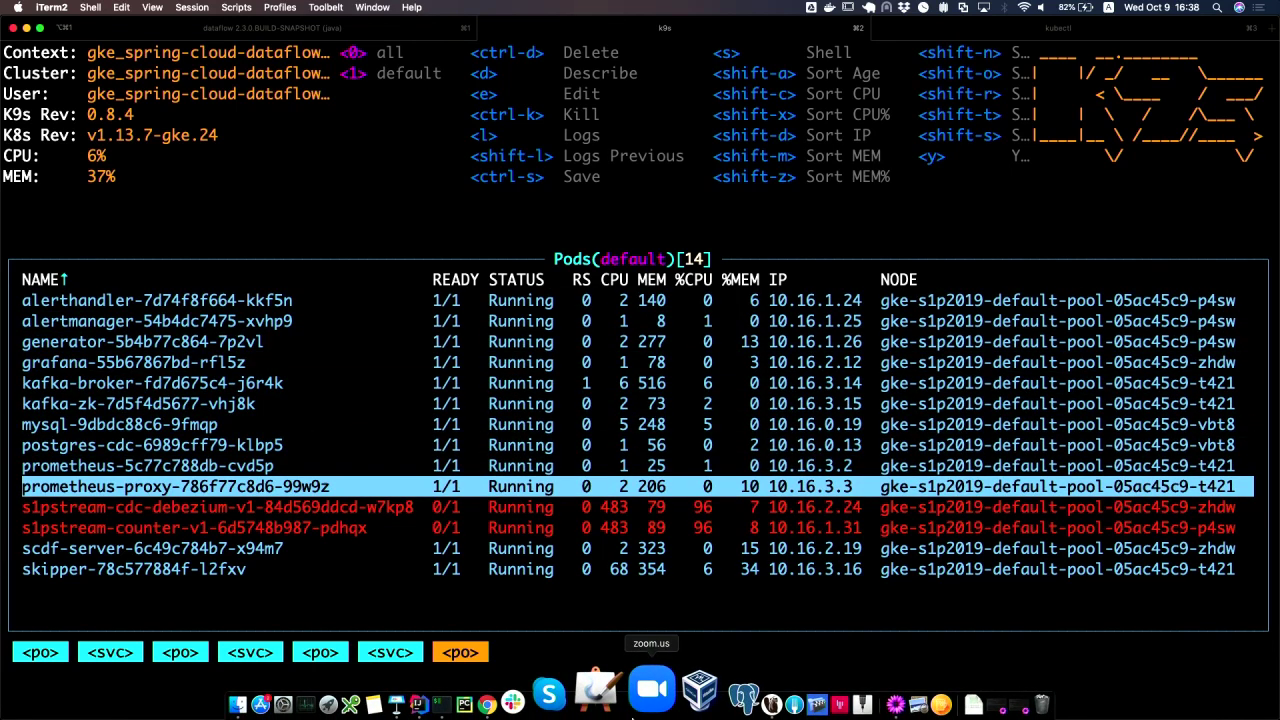
key(Down)
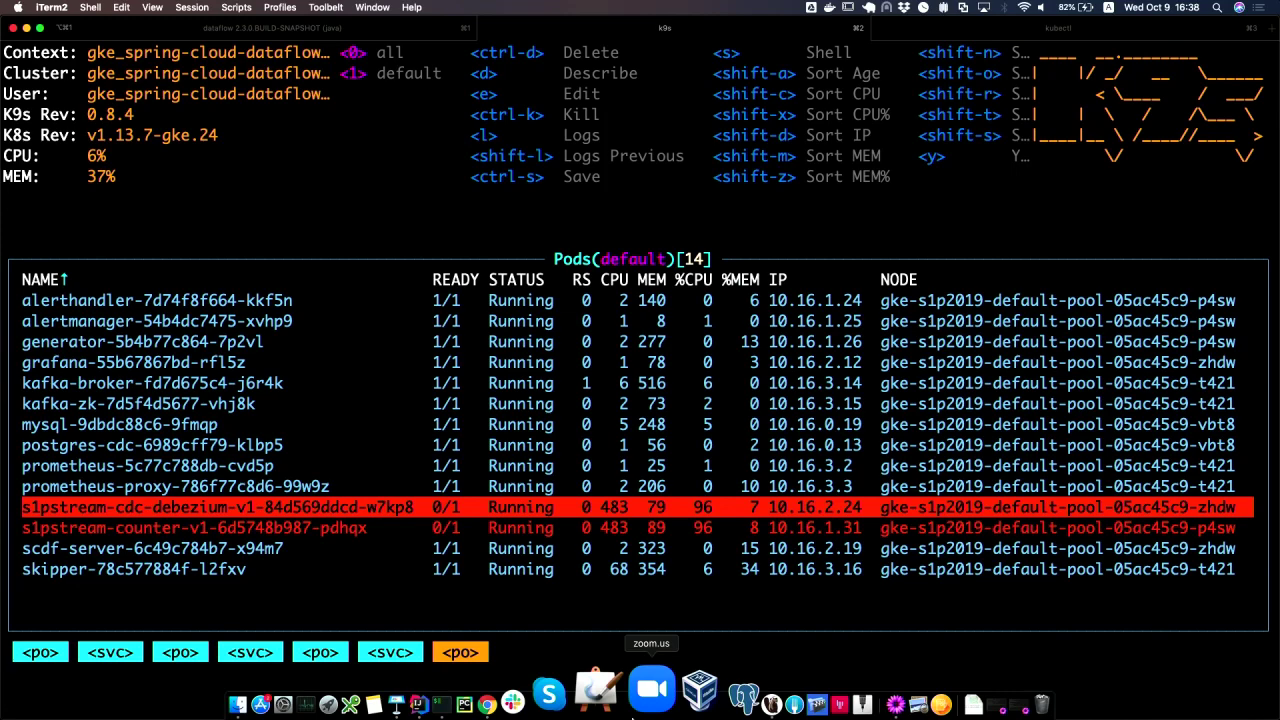
key(l)
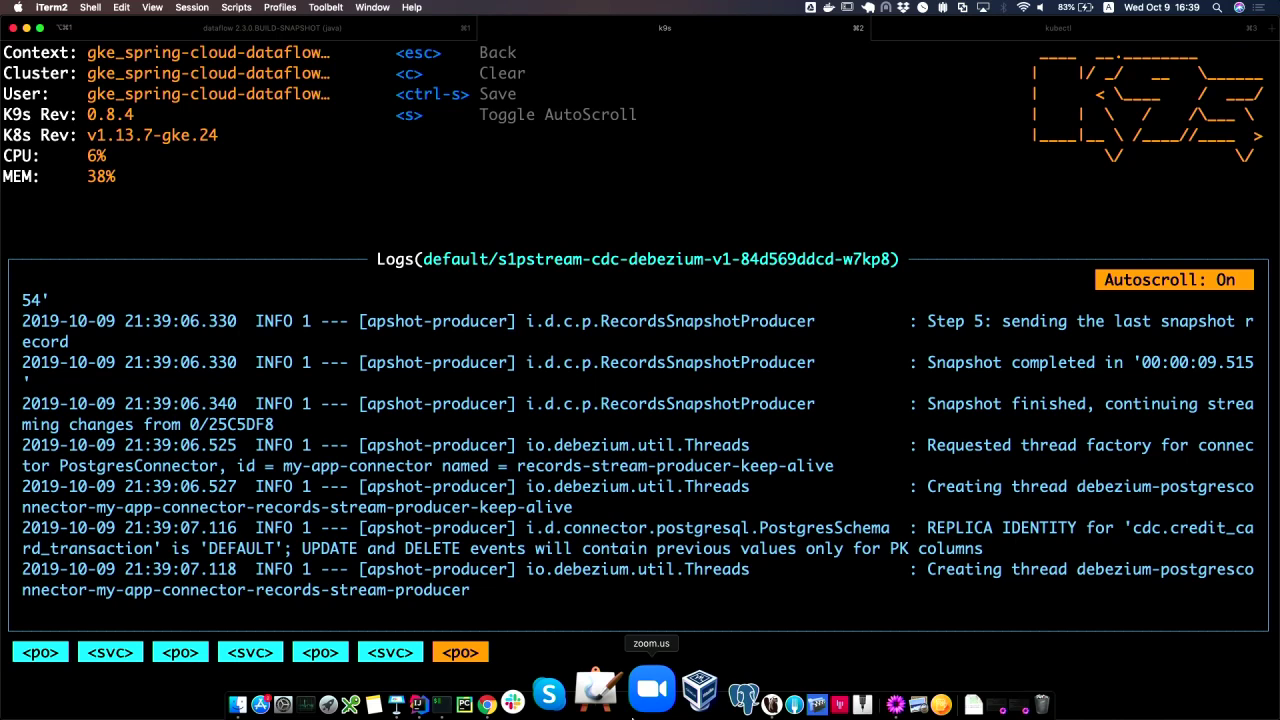
key(Escape)
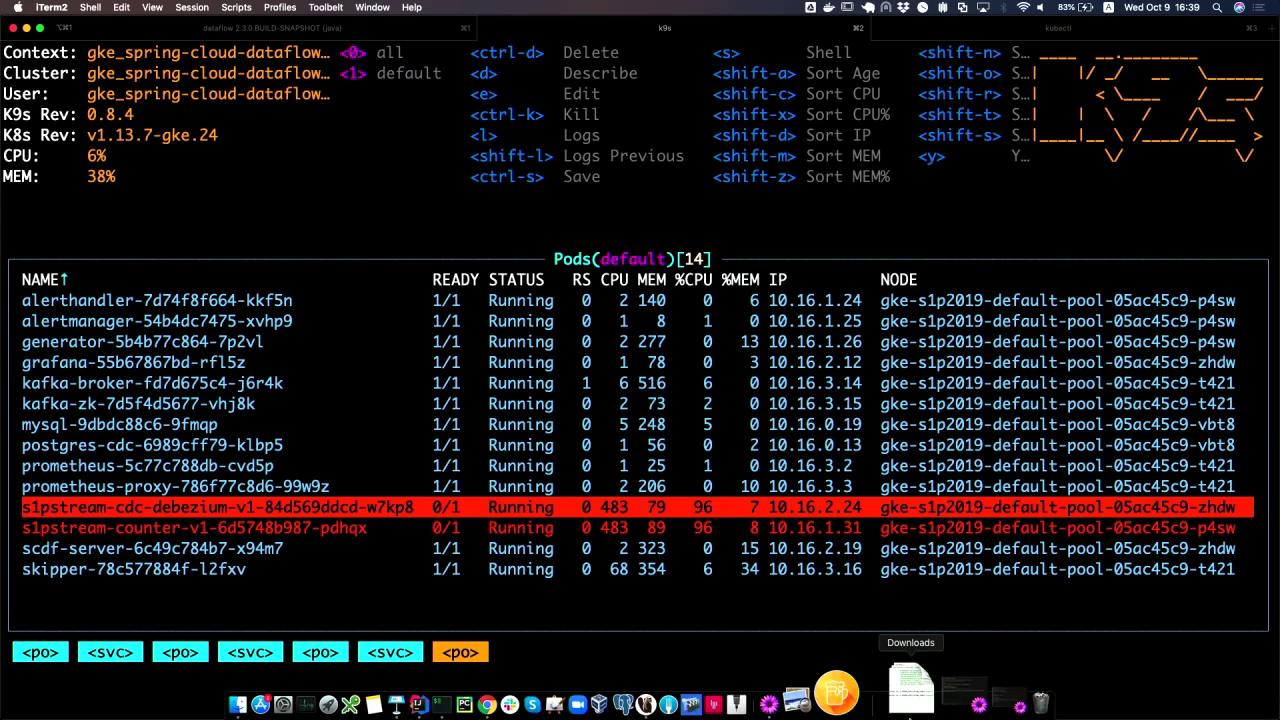
View the logs of the s1pstream-counter pod and return to the pod list
key(Down)
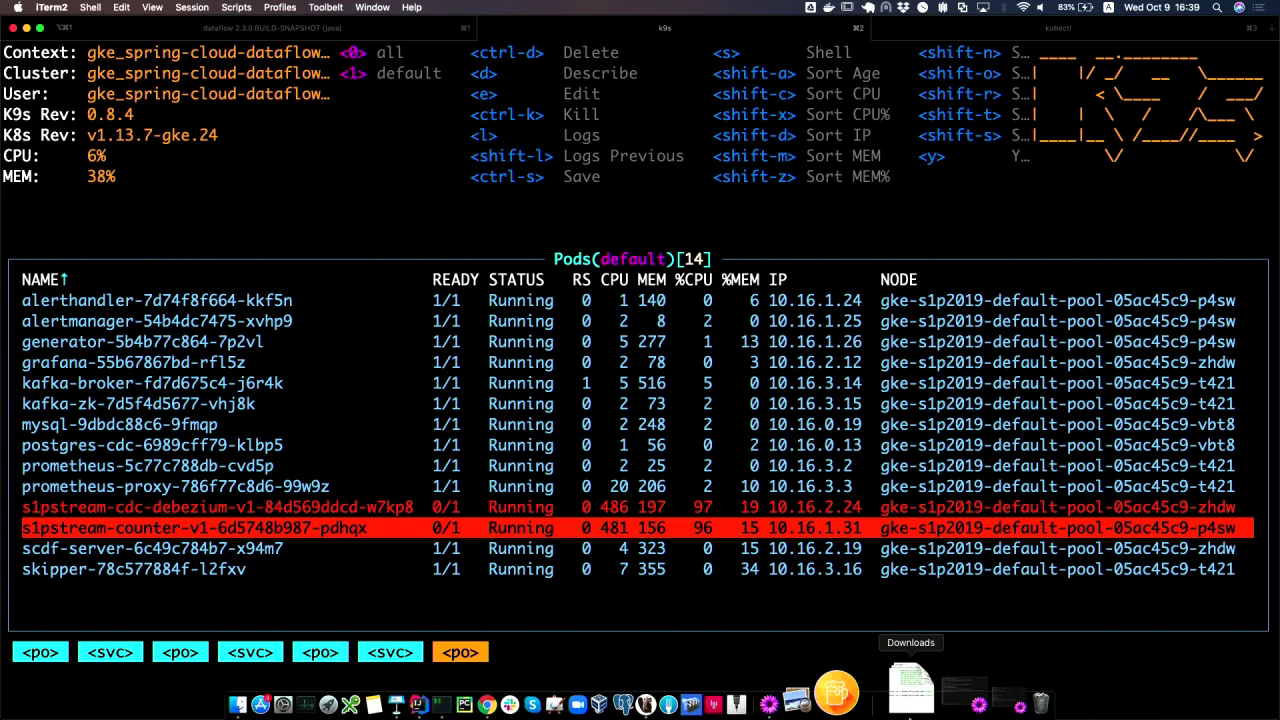
key(l)
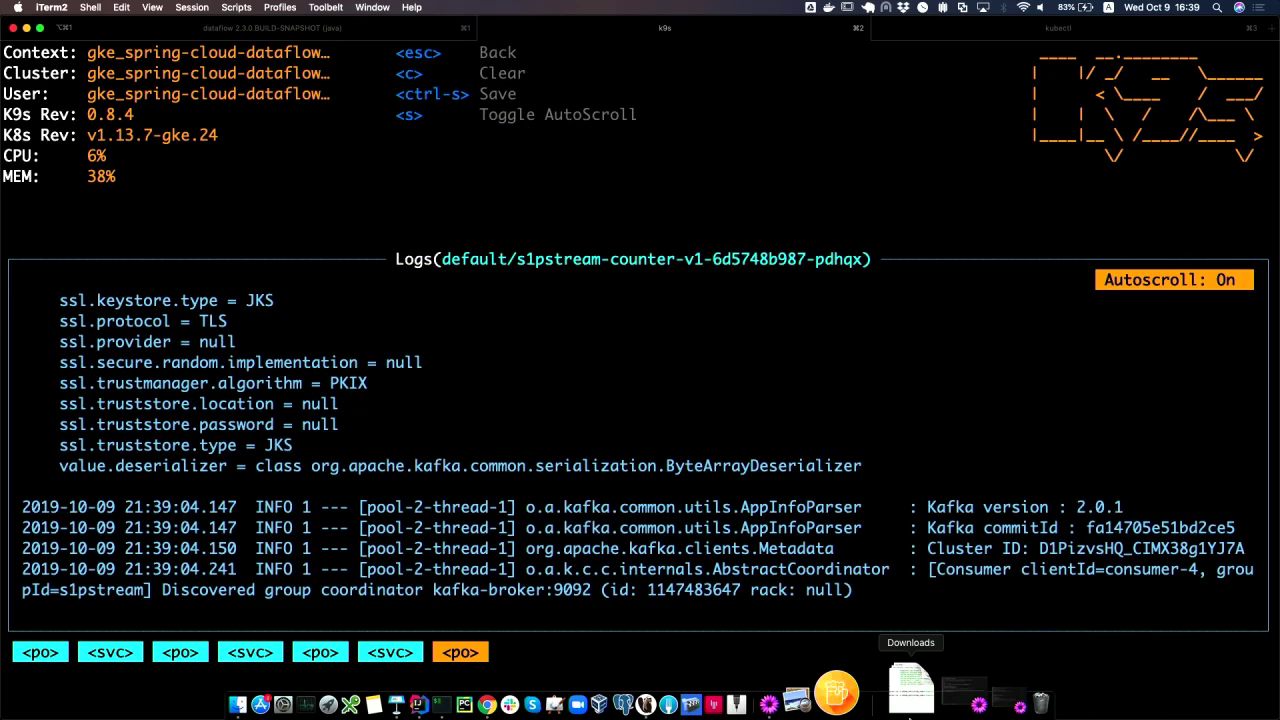
key(Escape)
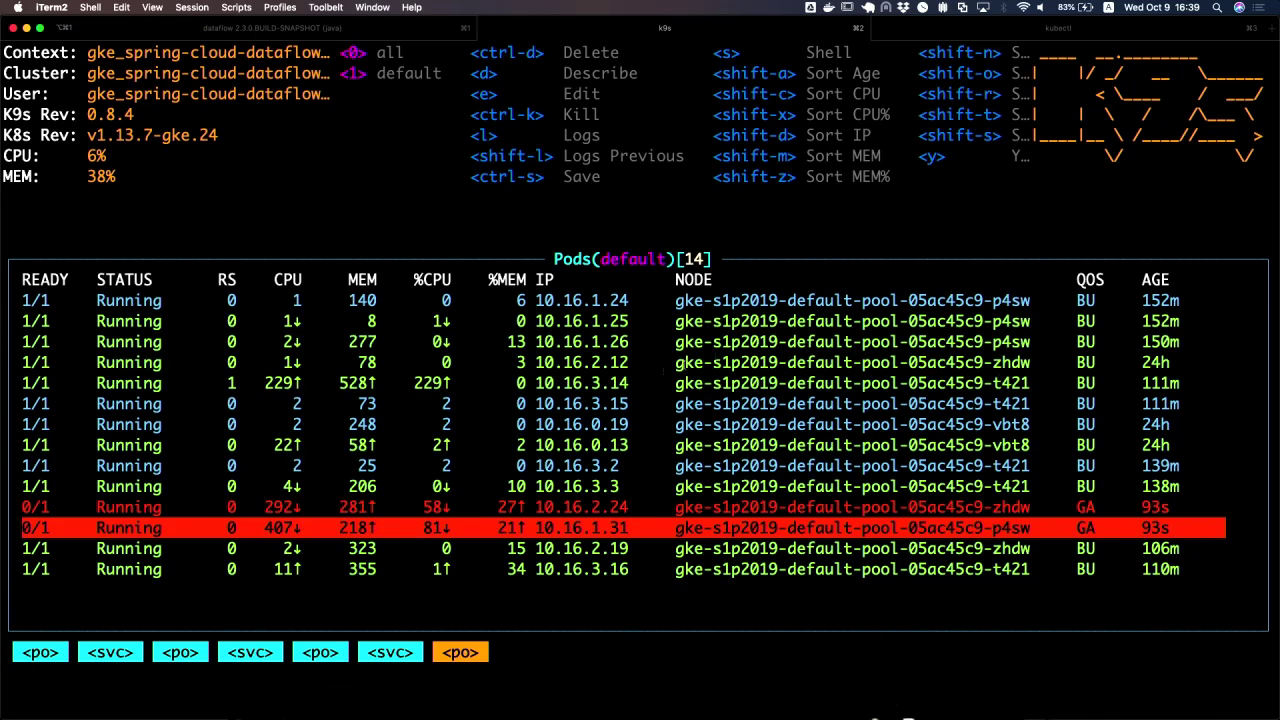
List the services in k9s, highlight the generator service, and switch to its Credit Card Transaction Generator page in Chrome
key(shift+semicolon)
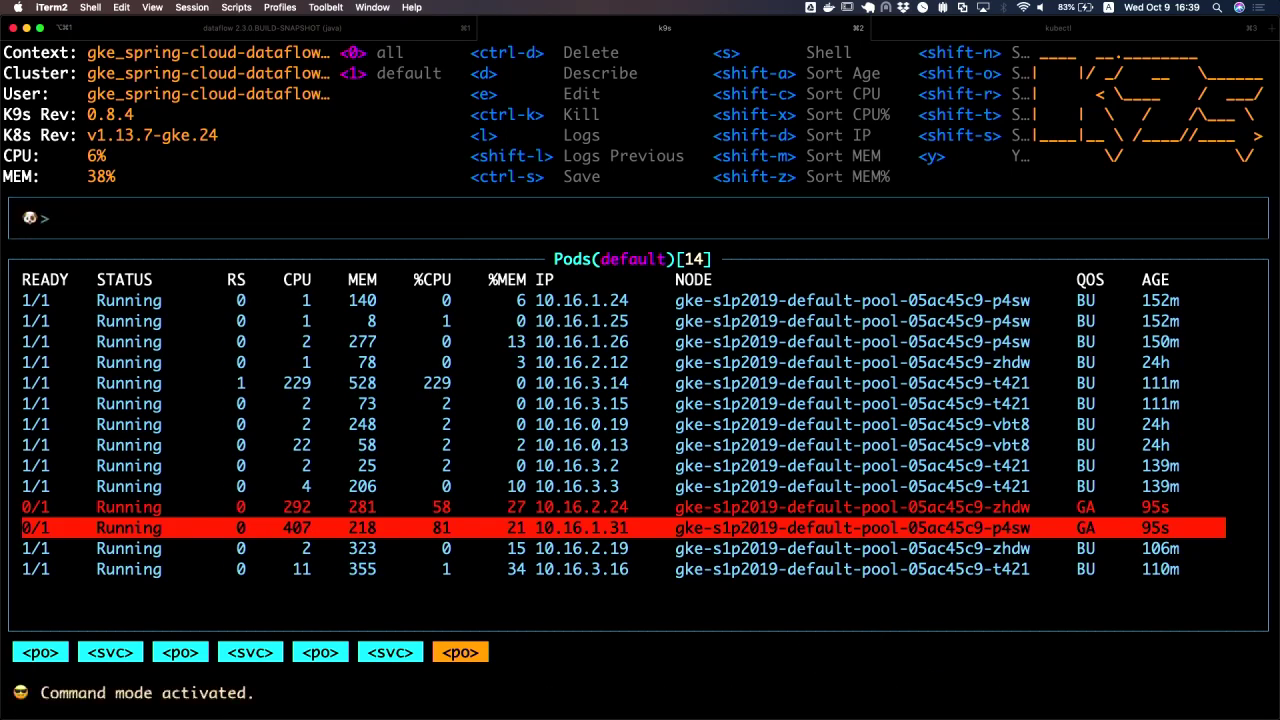
text(svc)
key(Return)
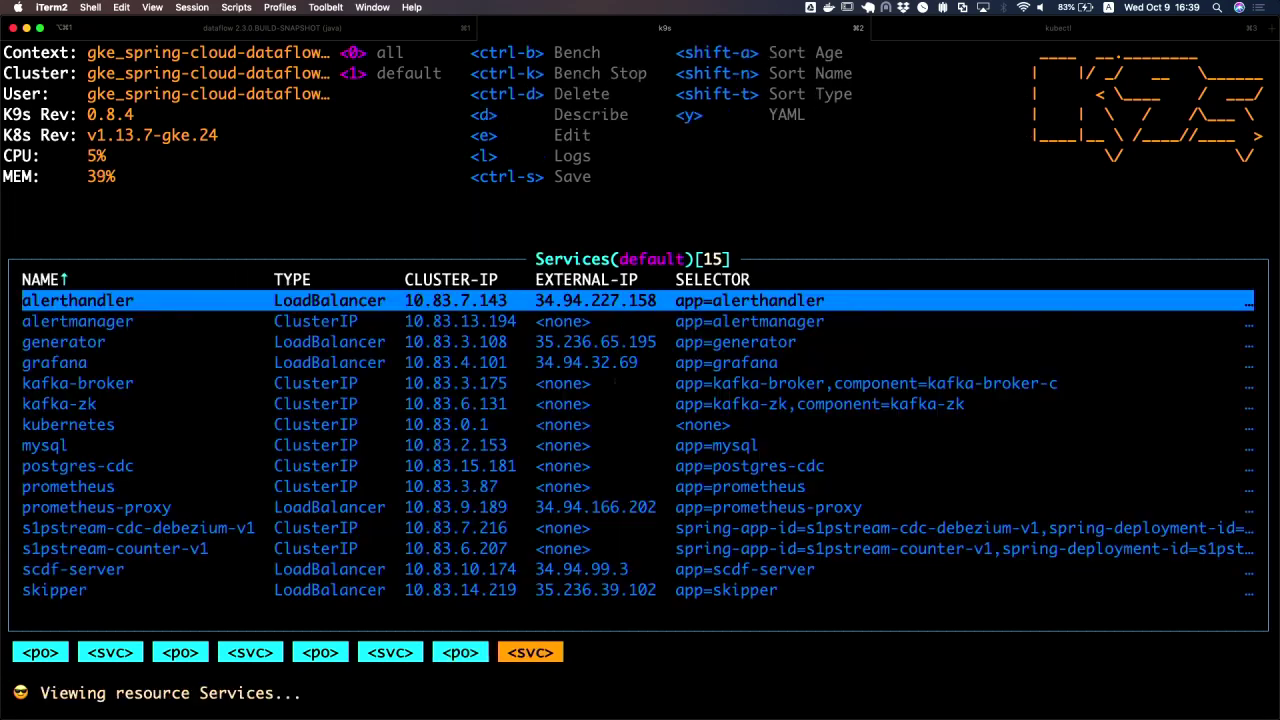
double_click(93, 346)
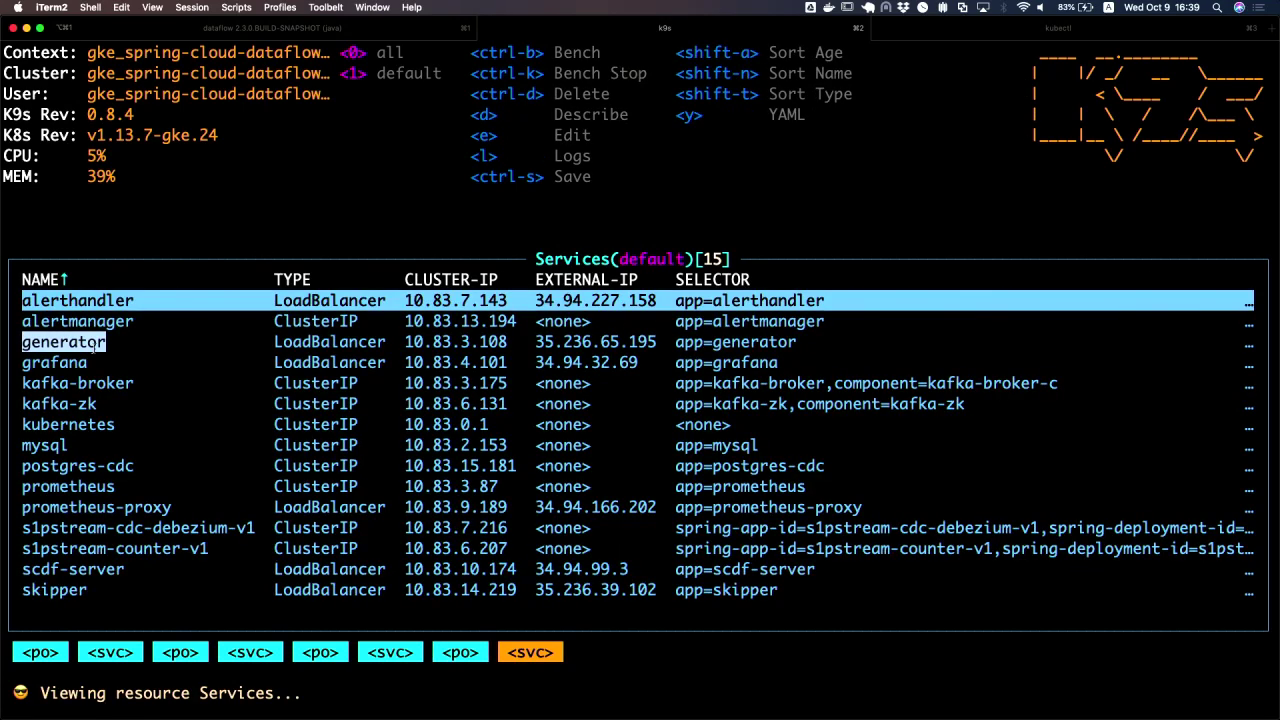
key(super+Tab)
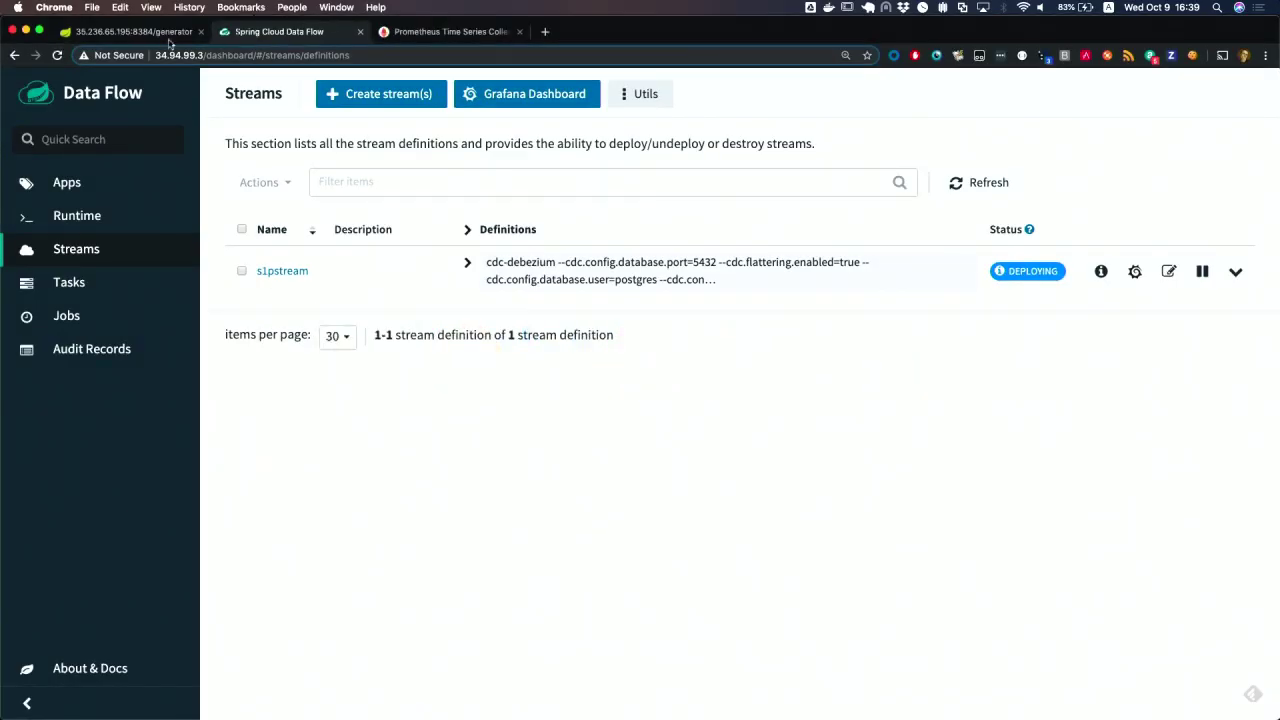
click(128, 33)
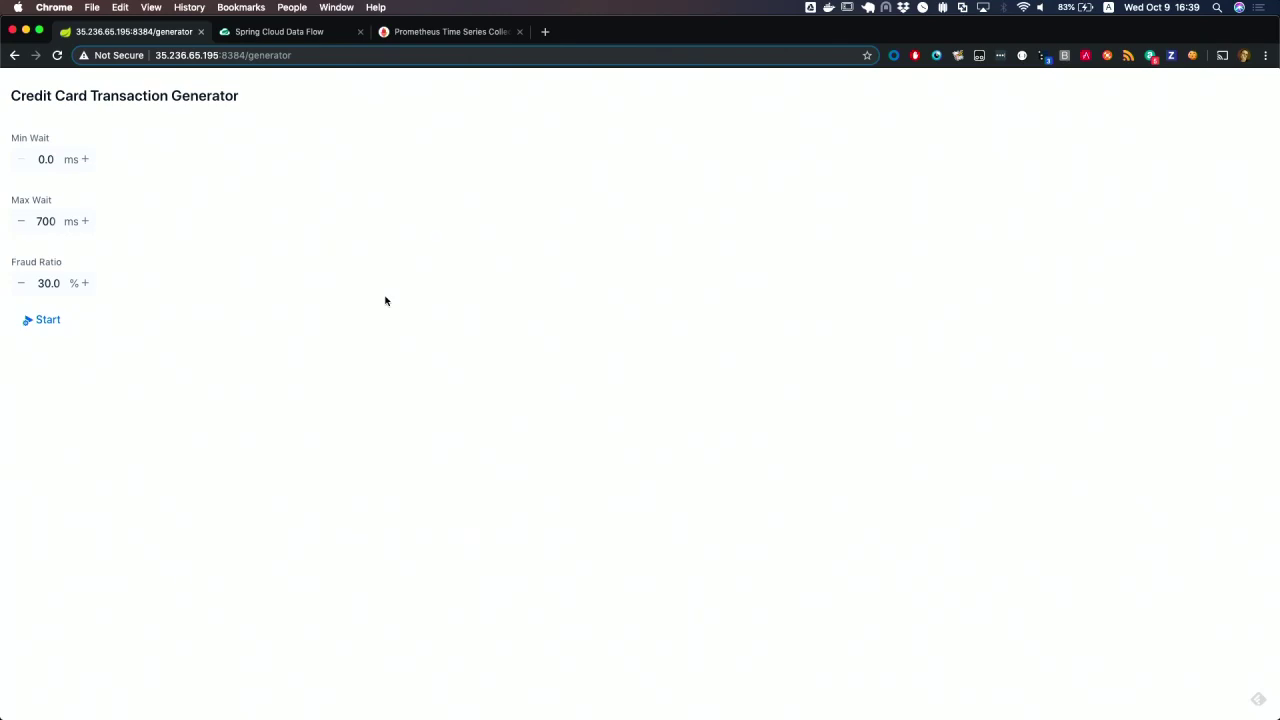
View the Kaggle home page in a new browser tab and close that tab
key(super+t)
text(kag)
key(Return)
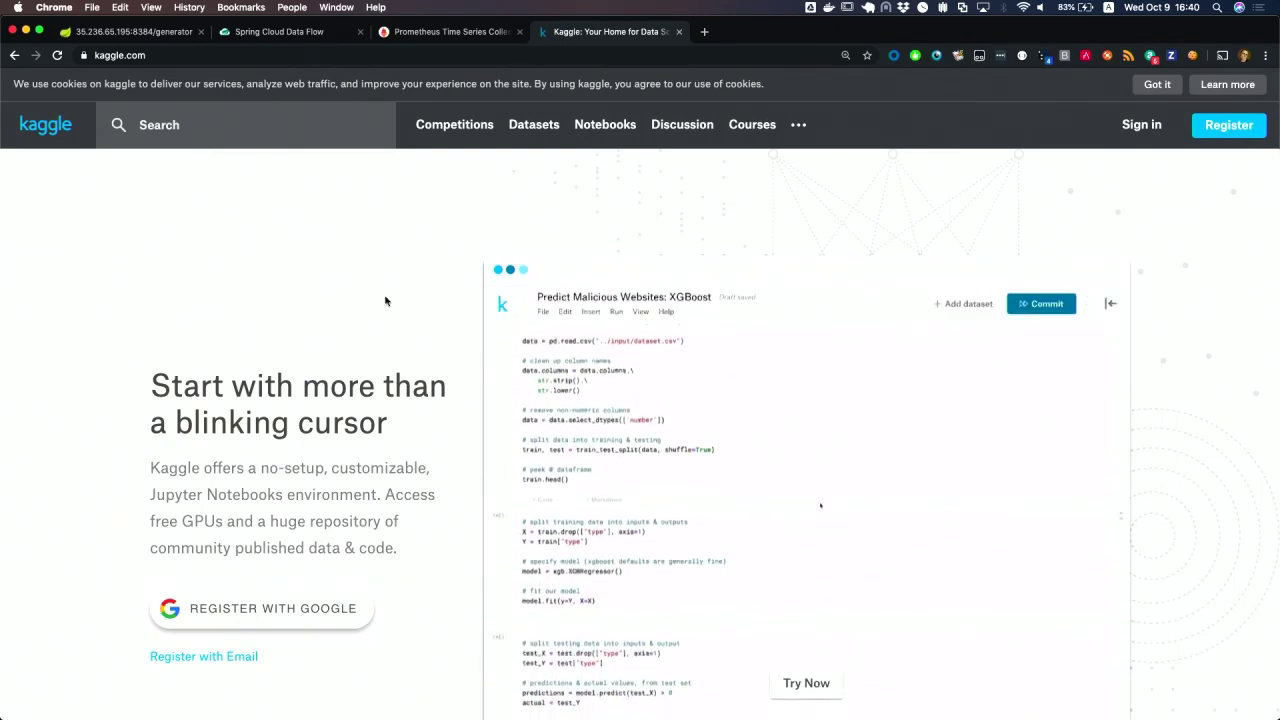
click(680, 32)
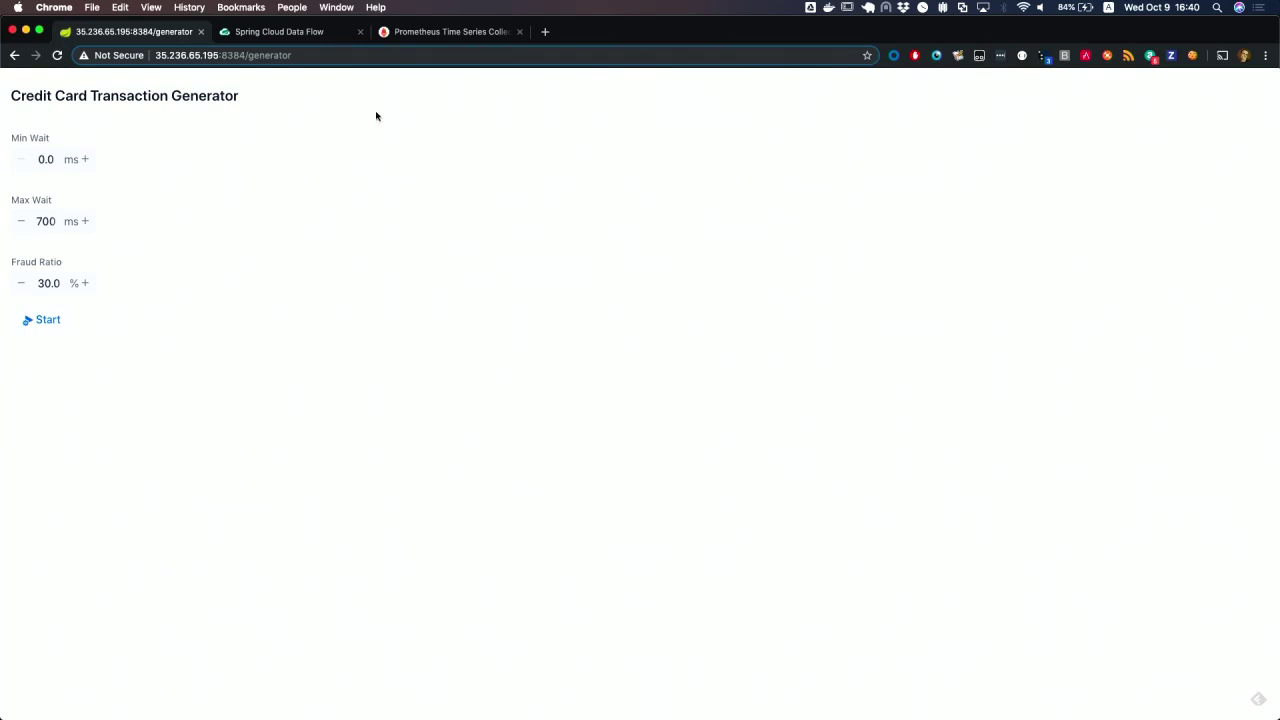
Switch to k9s in iTerm2 and list the pods to check the two s1pstream pods
key(super+Tab)
text(:po)
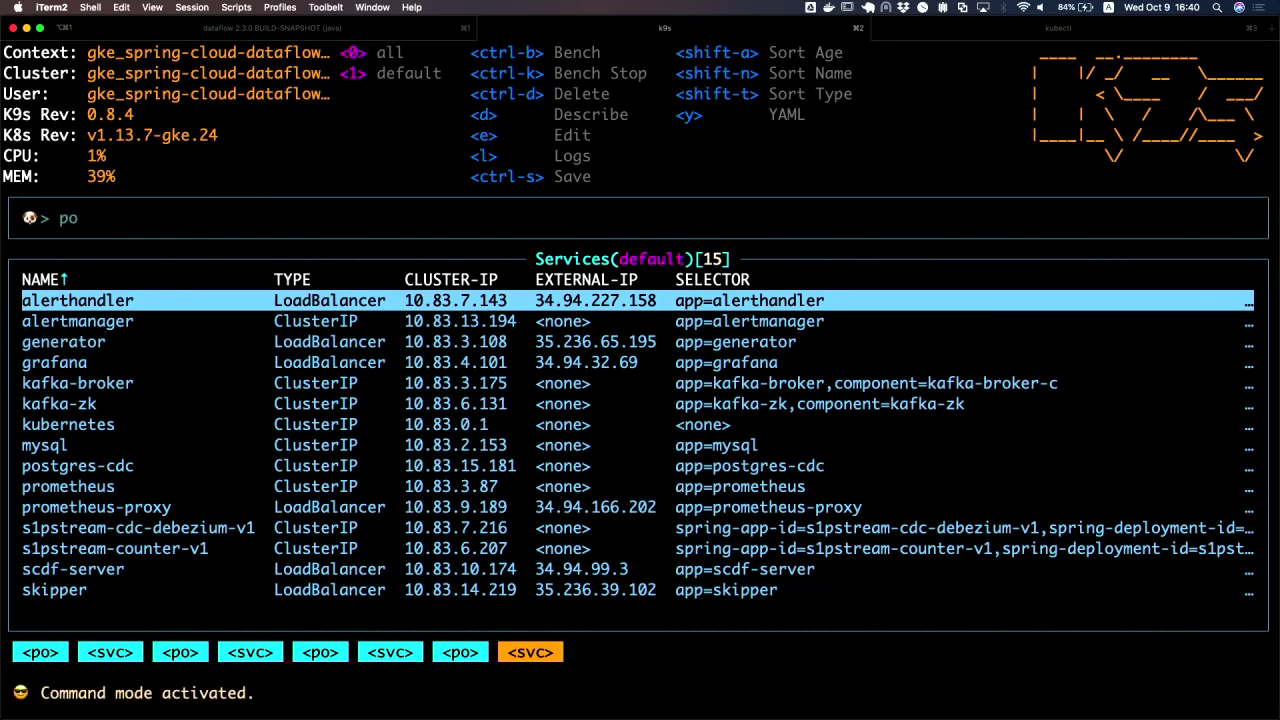
key(Return)
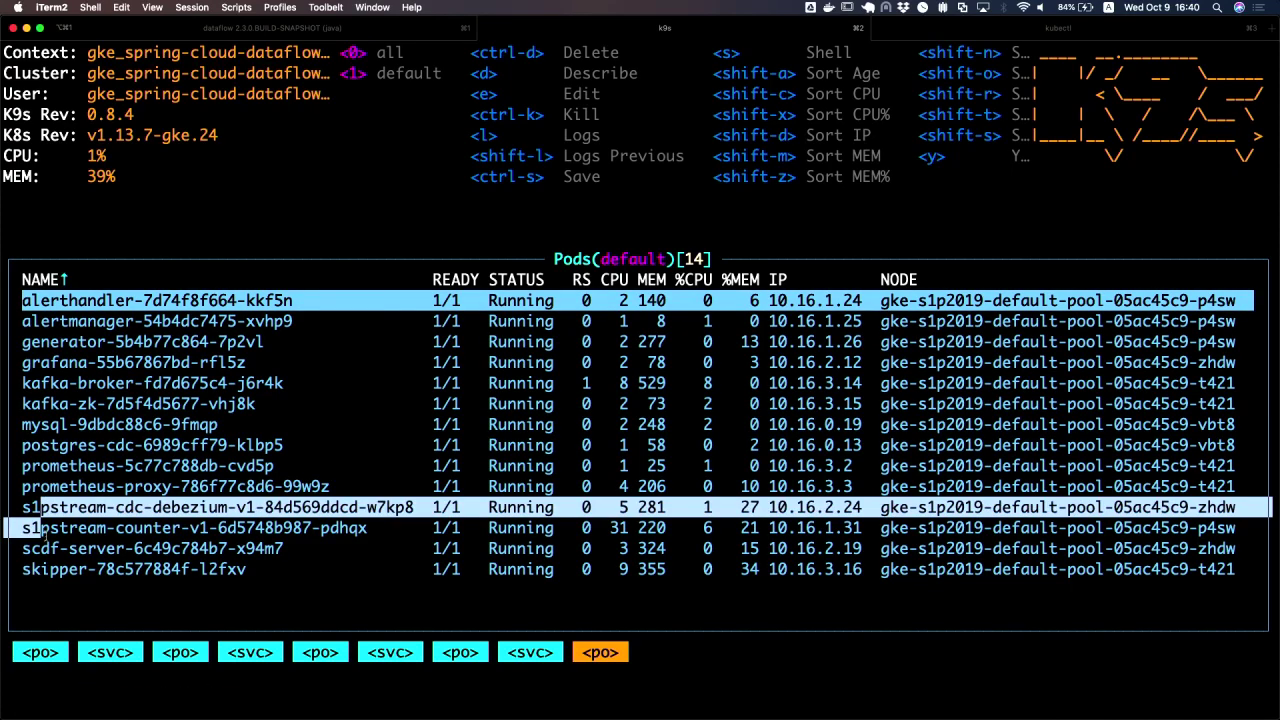
Switch to Data Flow in Chrome, refresh the stream list, and open the Grafana dashboard for s1pstream
key(super+Tab)
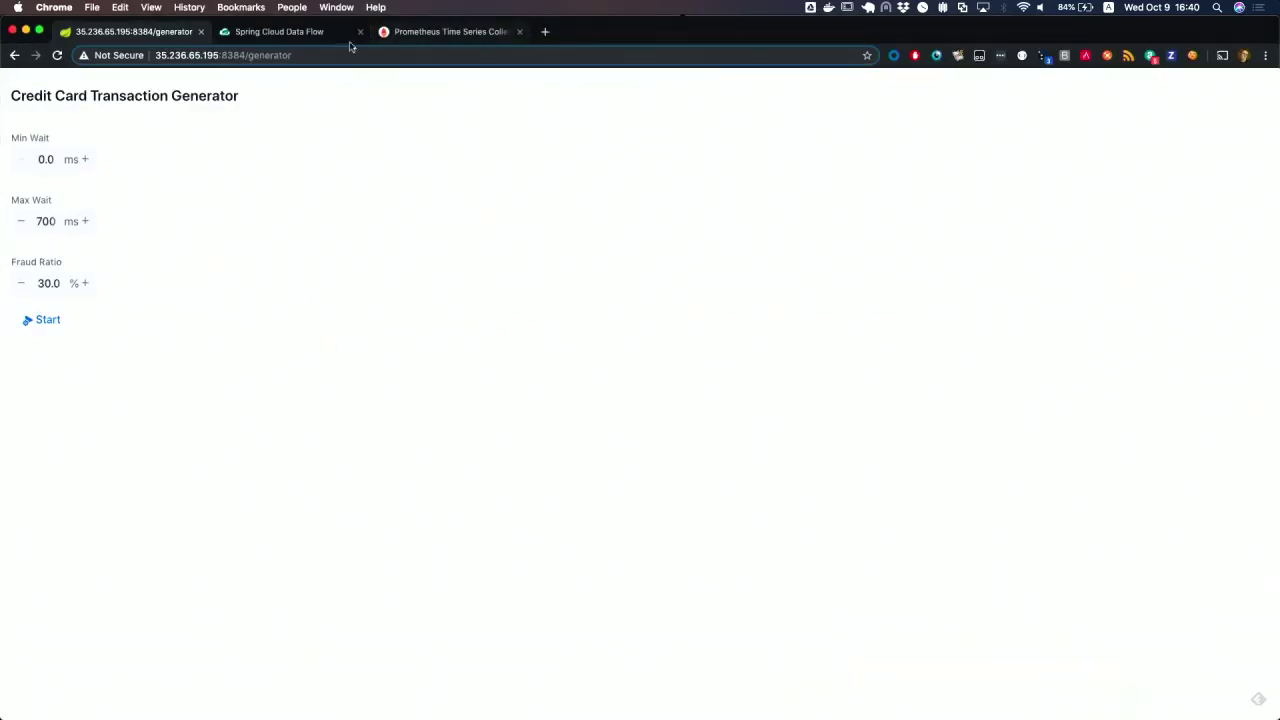
click(279, 32)
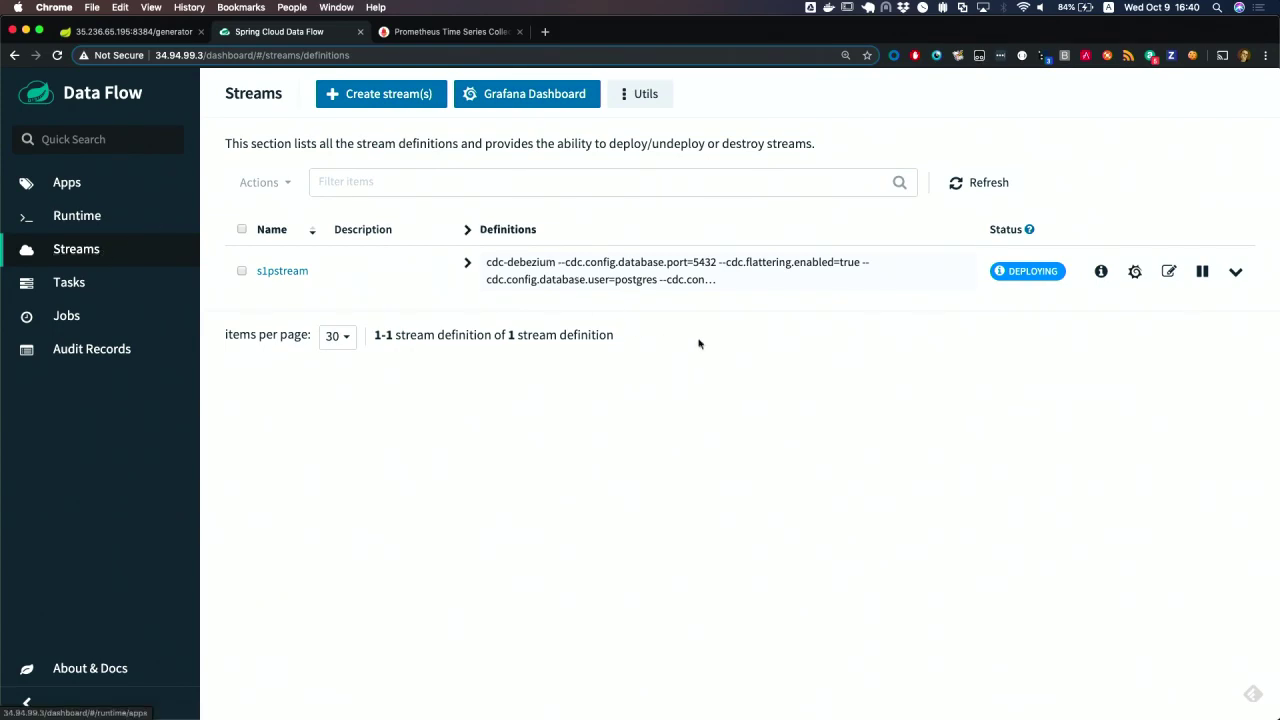
click(988, 184)
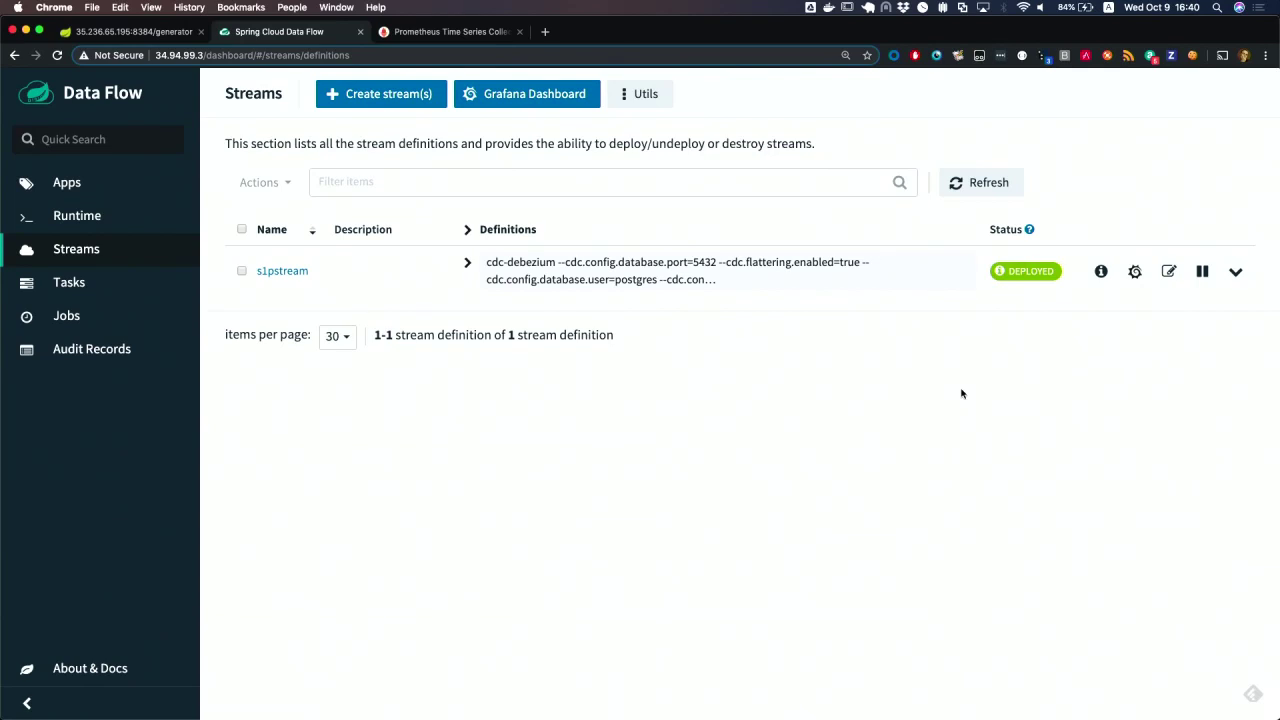
click(1134, 272)
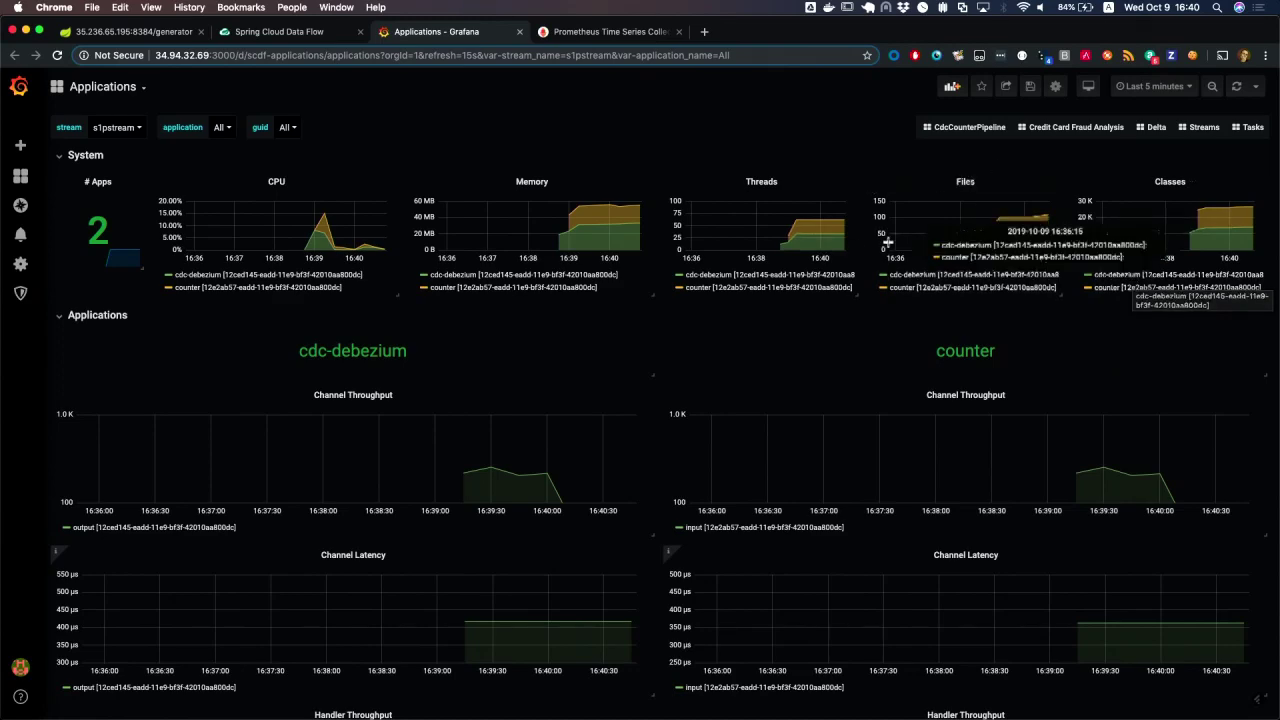
Review the Applications dashboard for s1pstream and set its auto-refresh interval to 5s
scroll(656, 340, down, 2)
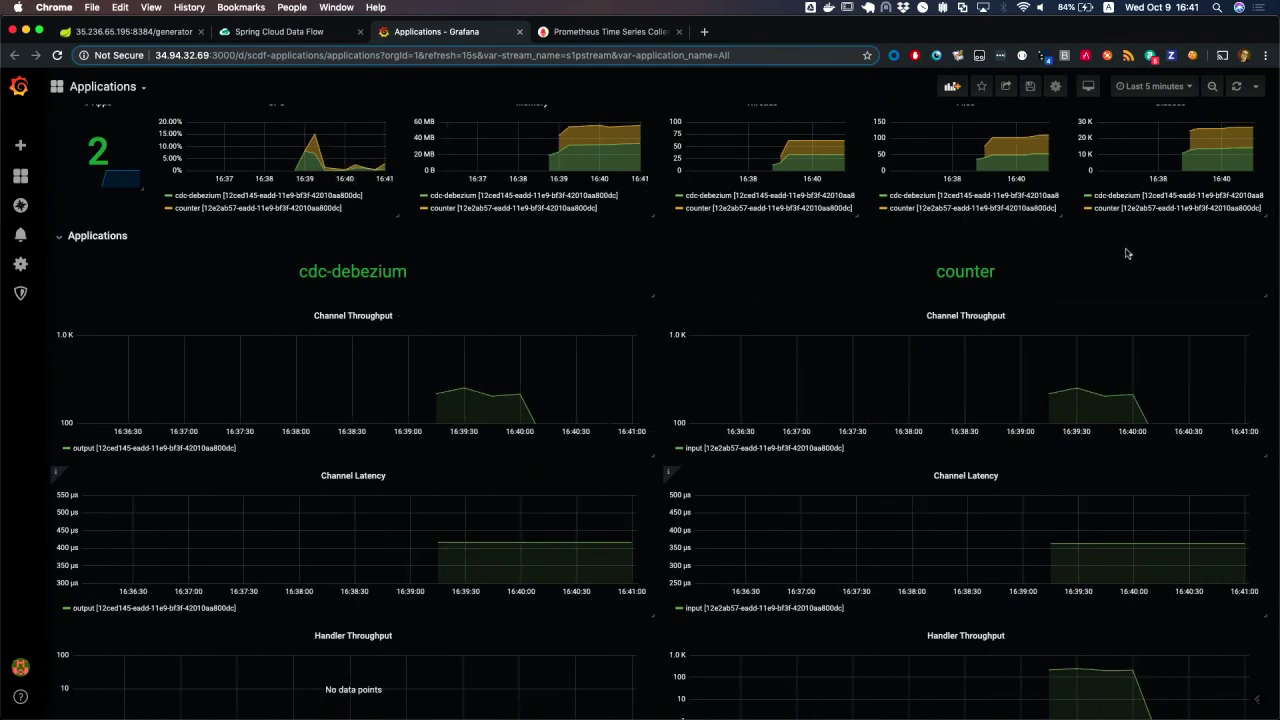
click(1256, 86)
click(1235, 130)
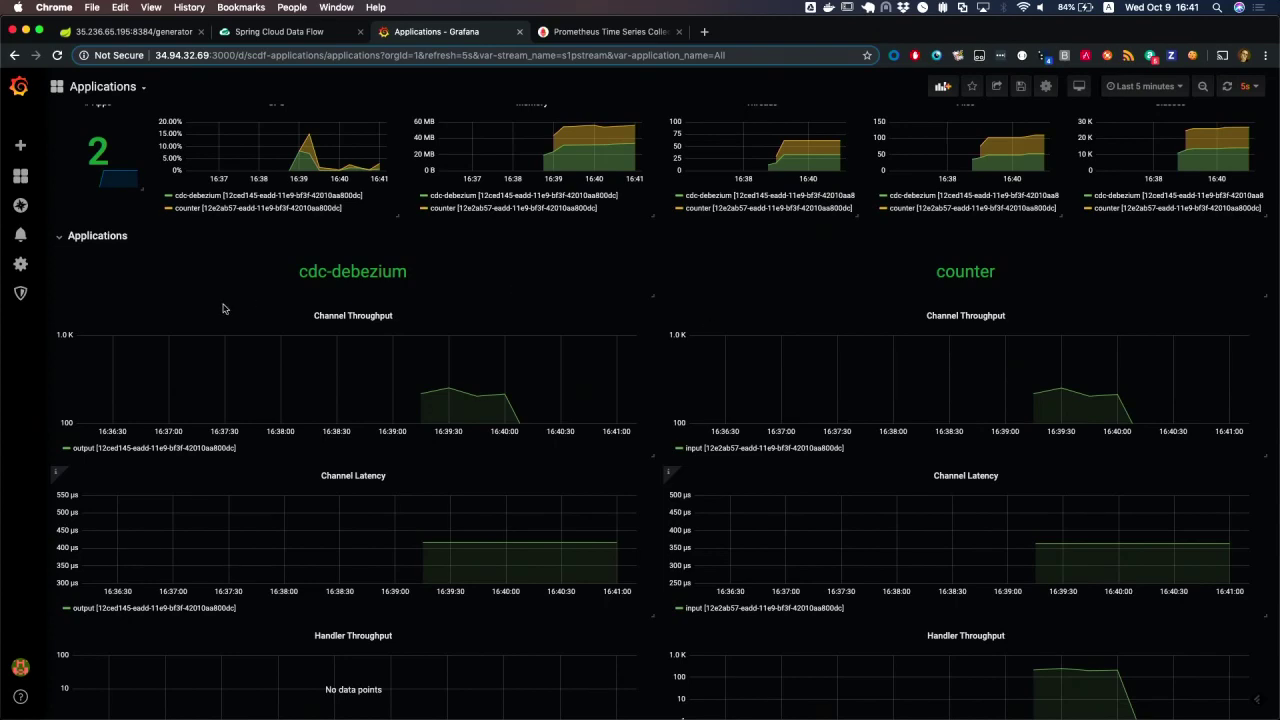
scroll(220, 295, up, 2)
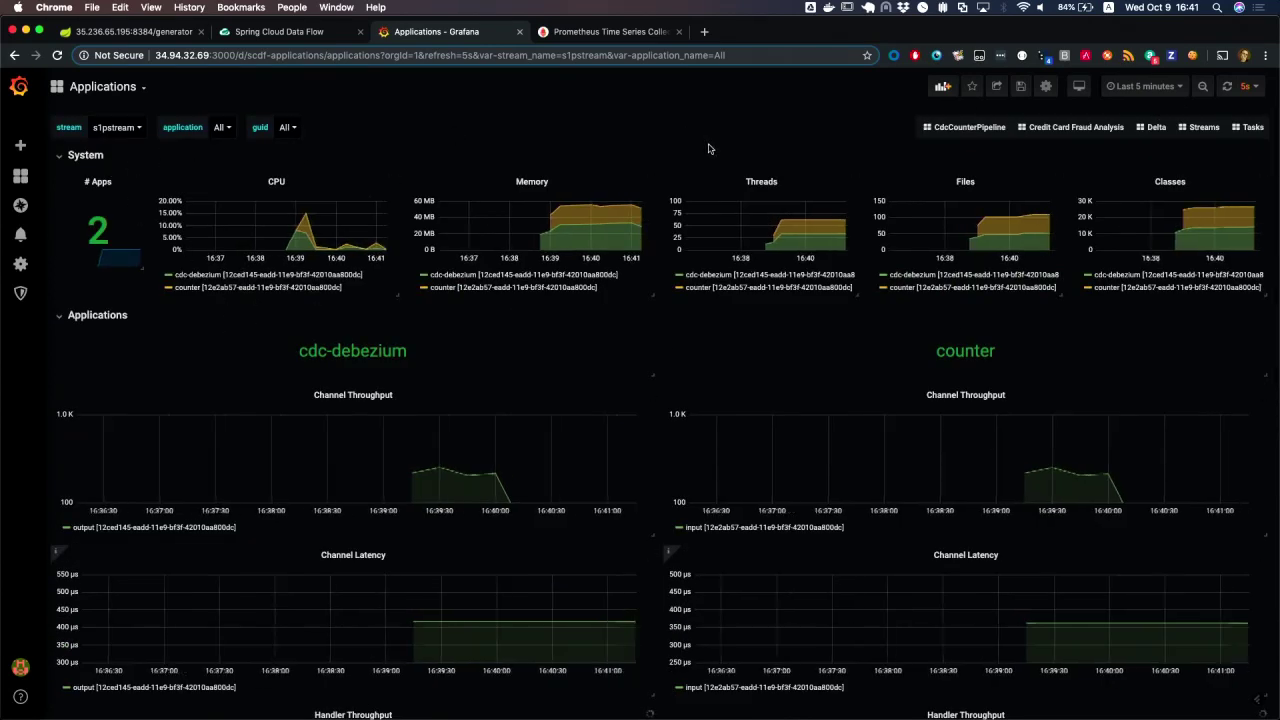
Open the Streams dashboard, discarding the unsaved changes, and view its stream filter options
click(1203, 129)
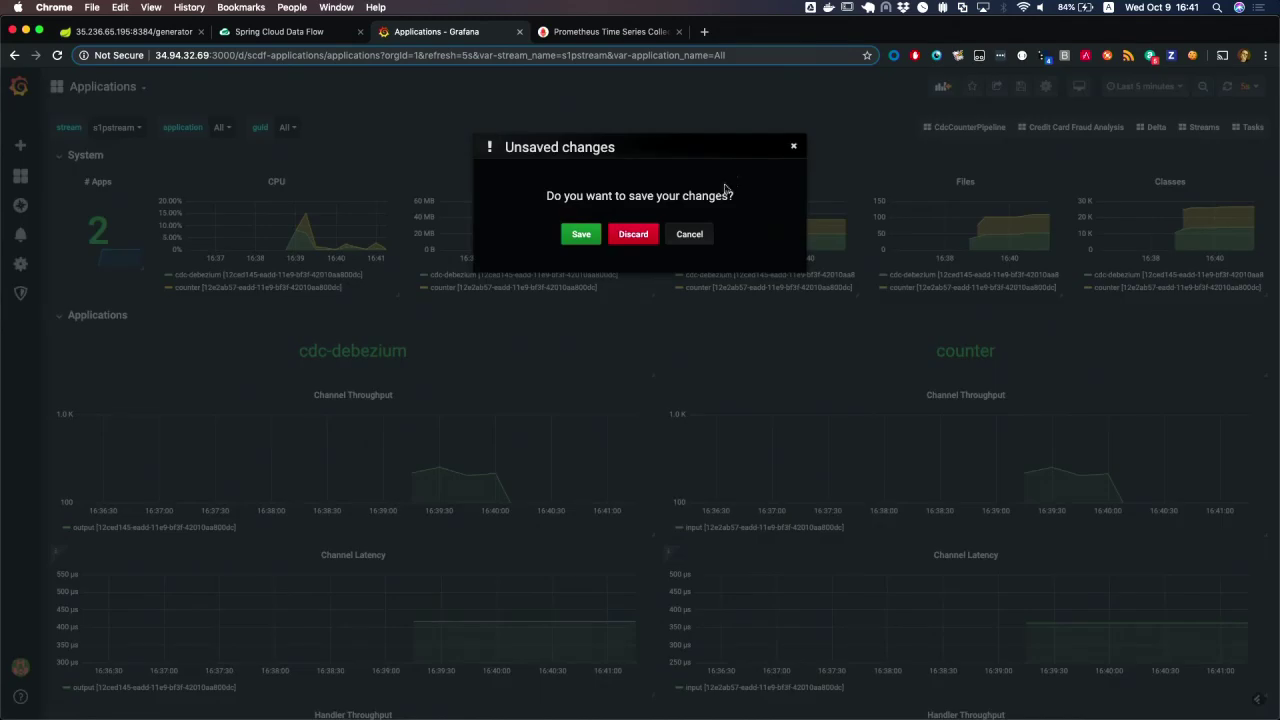
click(641, 238)
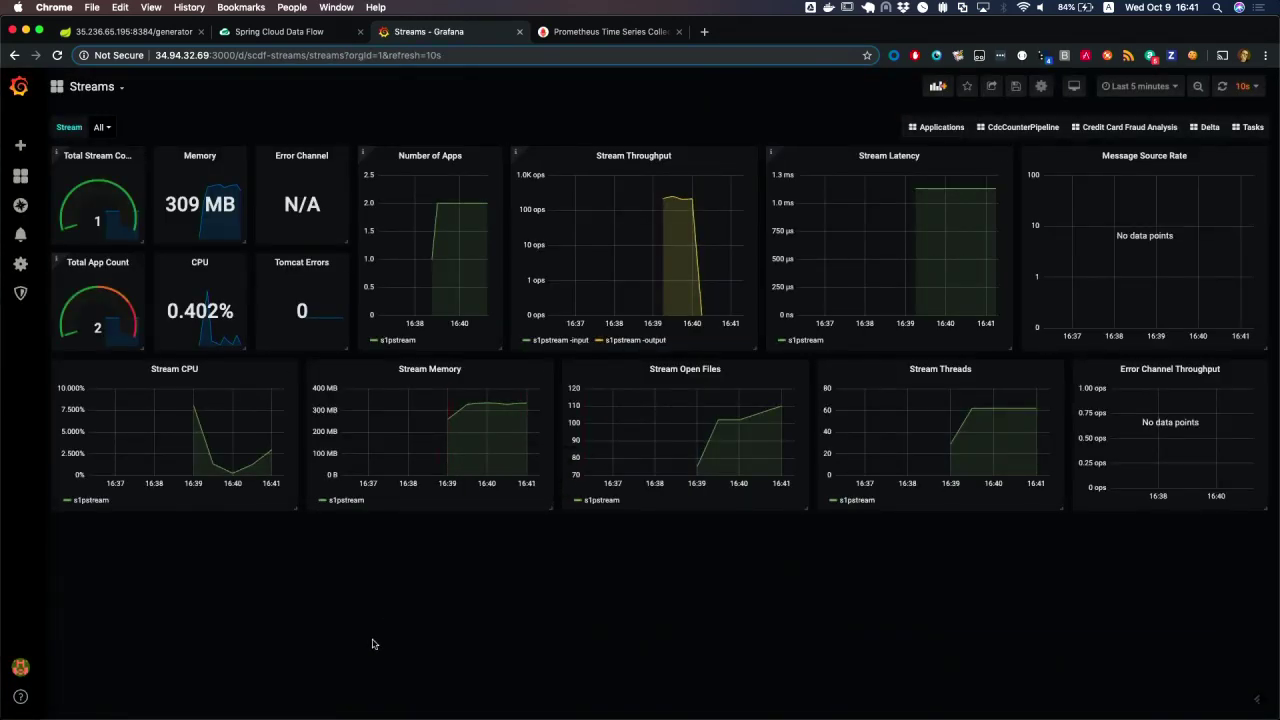
click(103, 128)
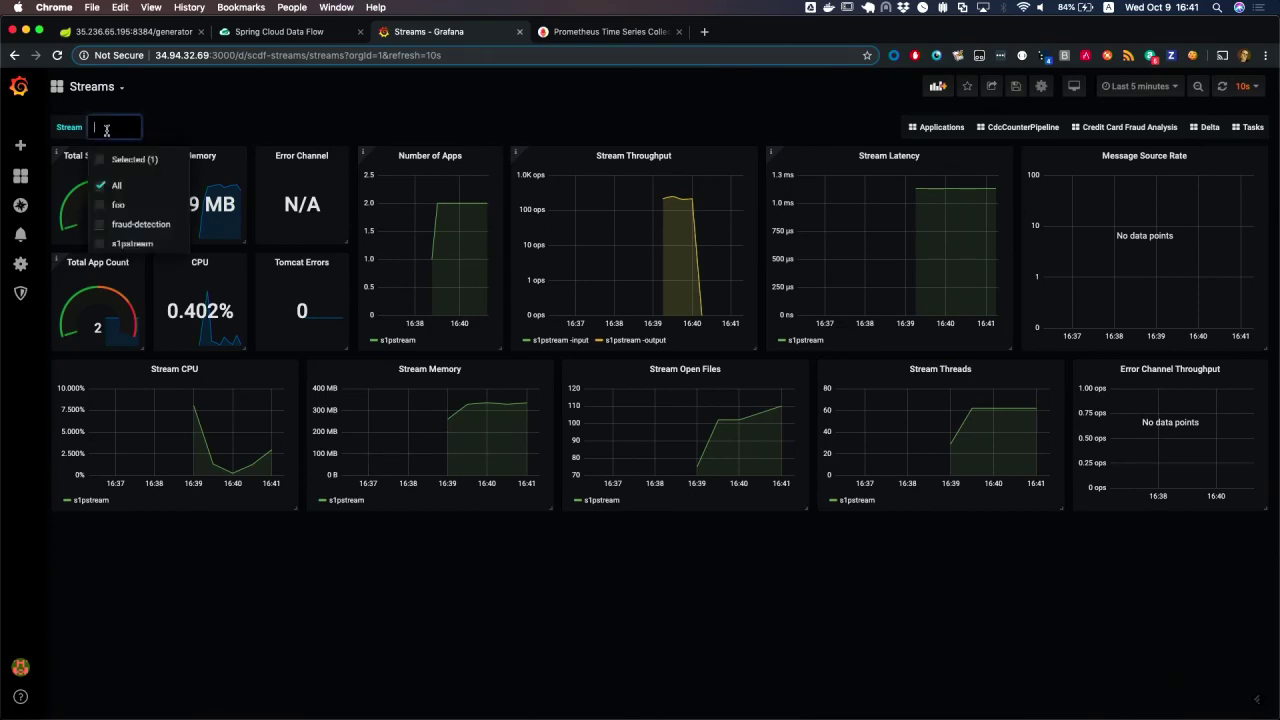
click(220, 117)
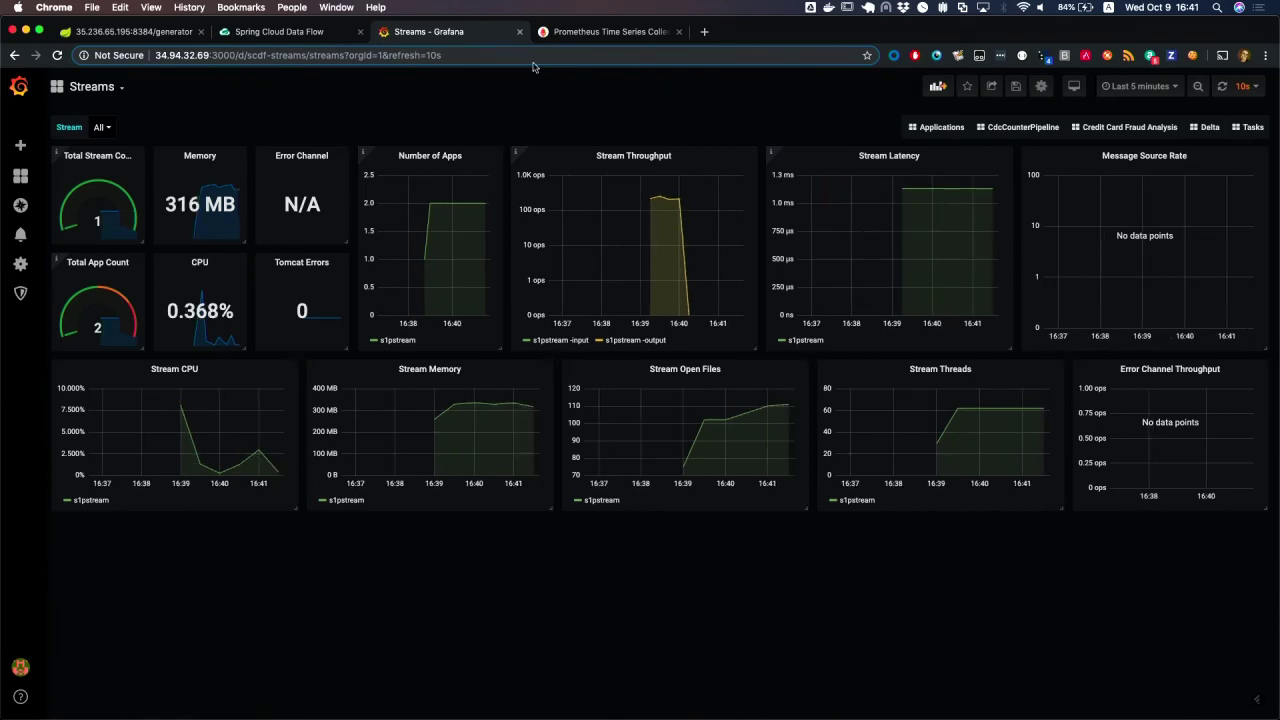
View the Data Flow stream list, switch to DBeaver, refresh the credit_card_transaction data, and look through its rows
click(300, 32)
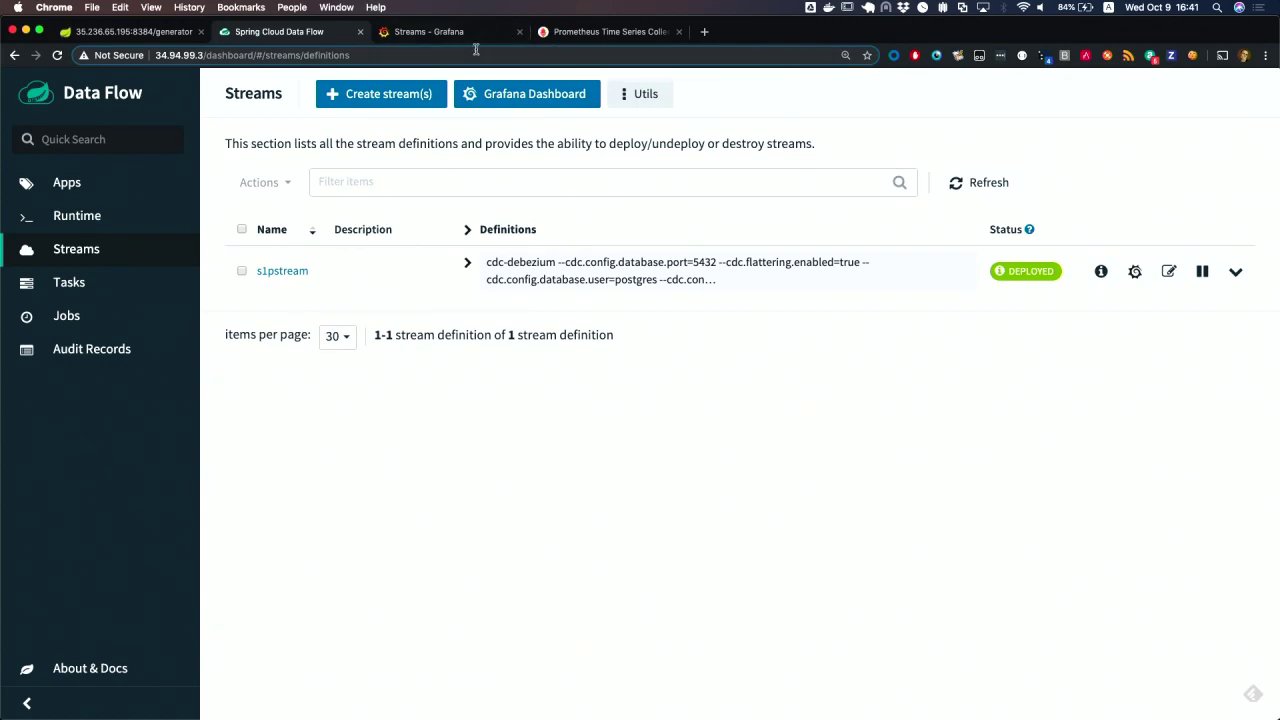
key(super+Tab)
key(super+Tab)
key(super+Tab)
key(super+Tab)
key(super+Tab)
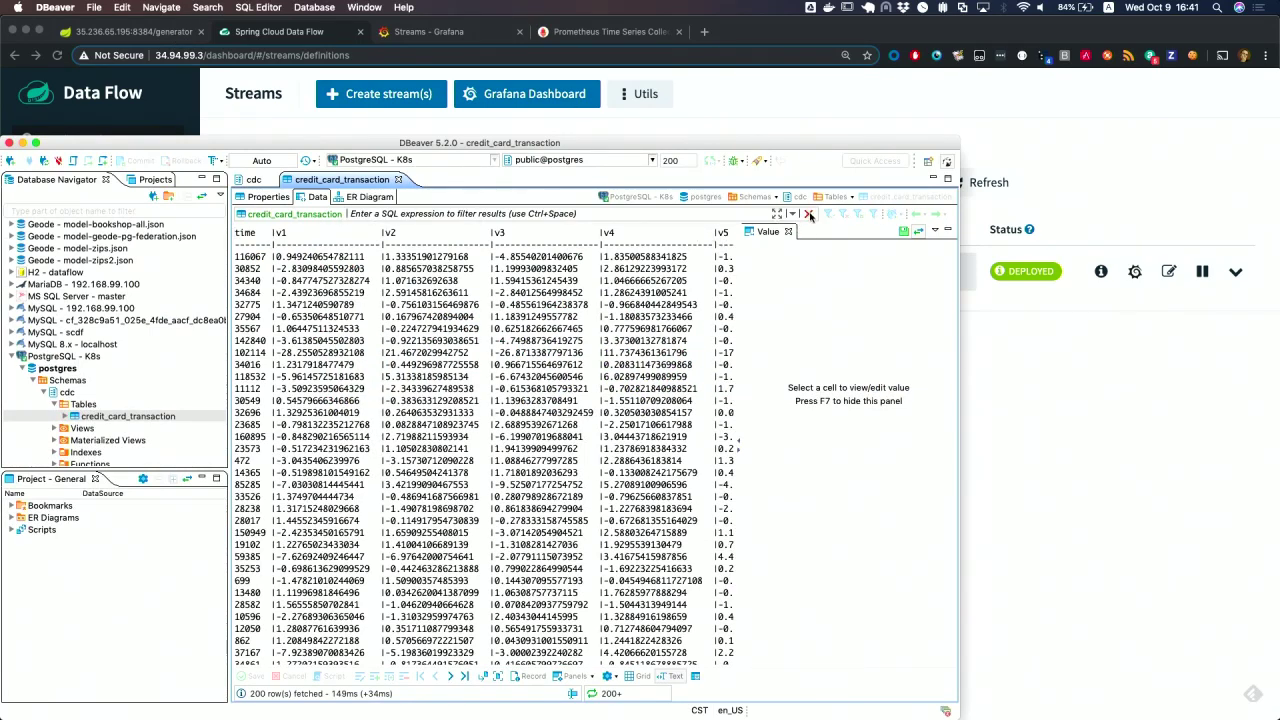
click(810, 216)
click(810, 216)
scroll(480, 445, down, 20)
scroll(480, 445, down, 15)
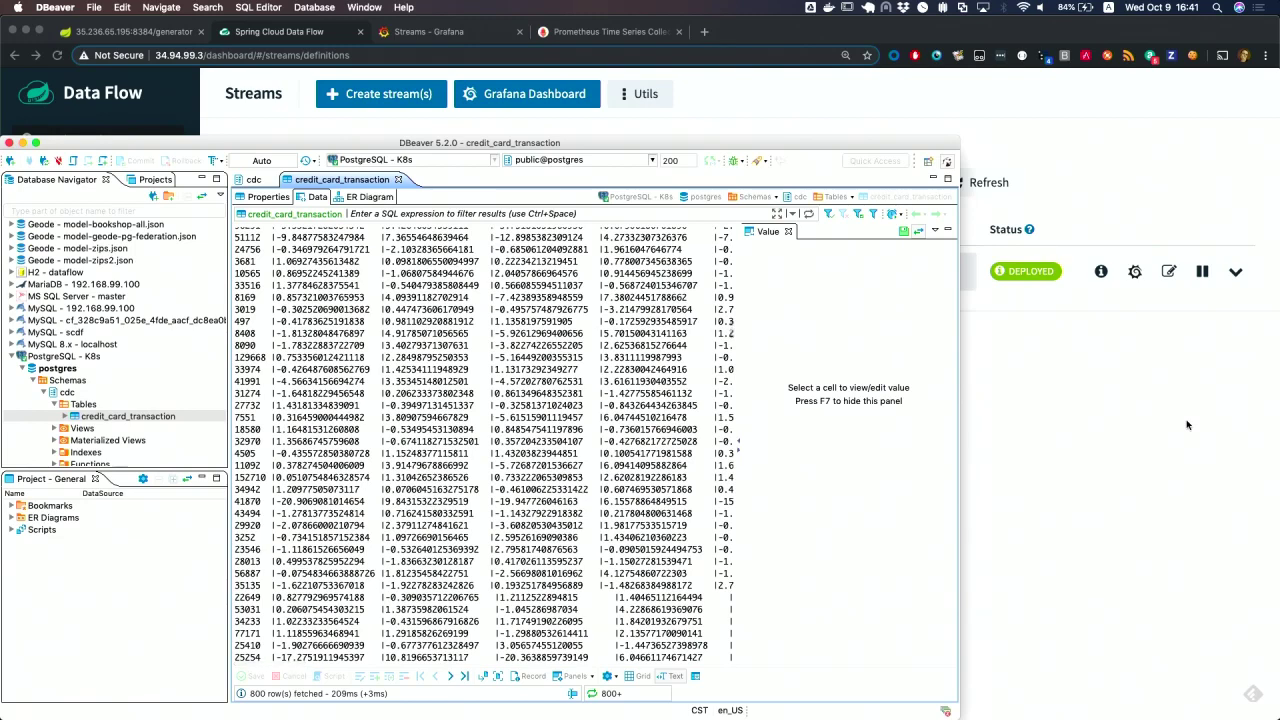
Return to the Credit Card Transaction Generator page in Chrome and start the generator
click(1187, 425)
click(161, 38)
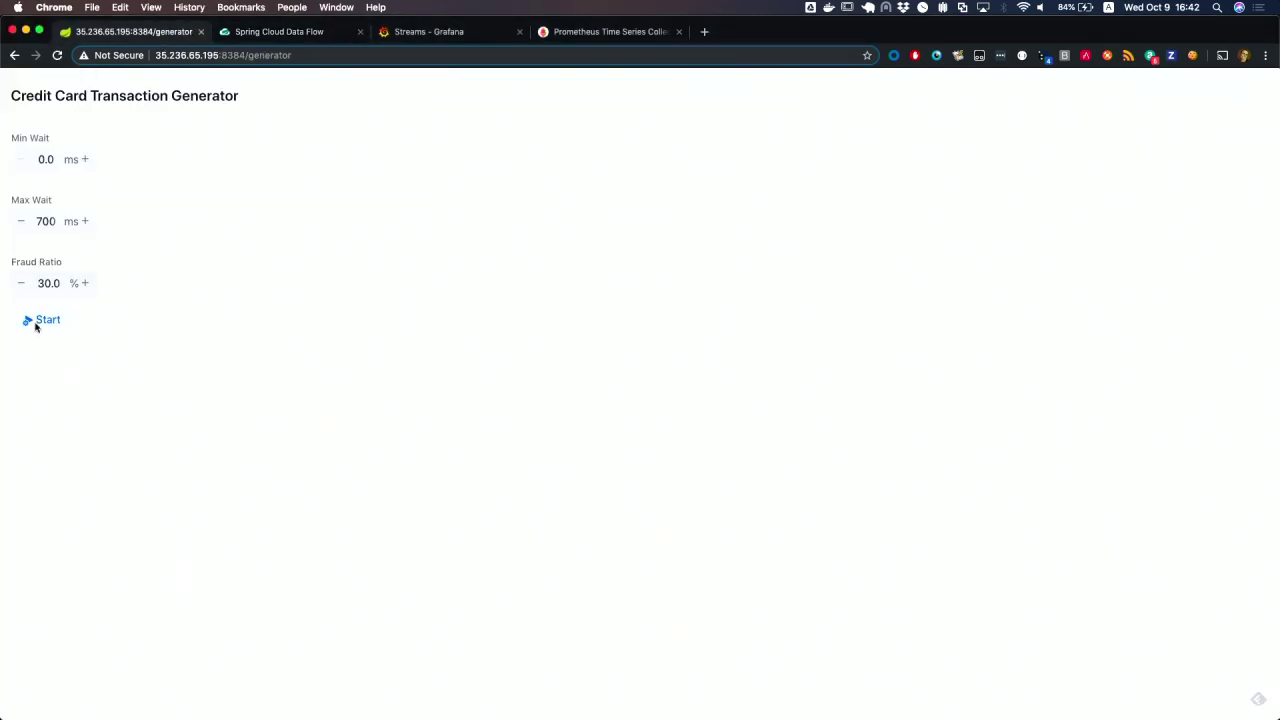
click(40, 320)
Switch to Keynote to view the Demo 1 credit card and change data capture slide, and return to Chrome
key(super+Tab)
key(super+Tab)
key(super+Tab)
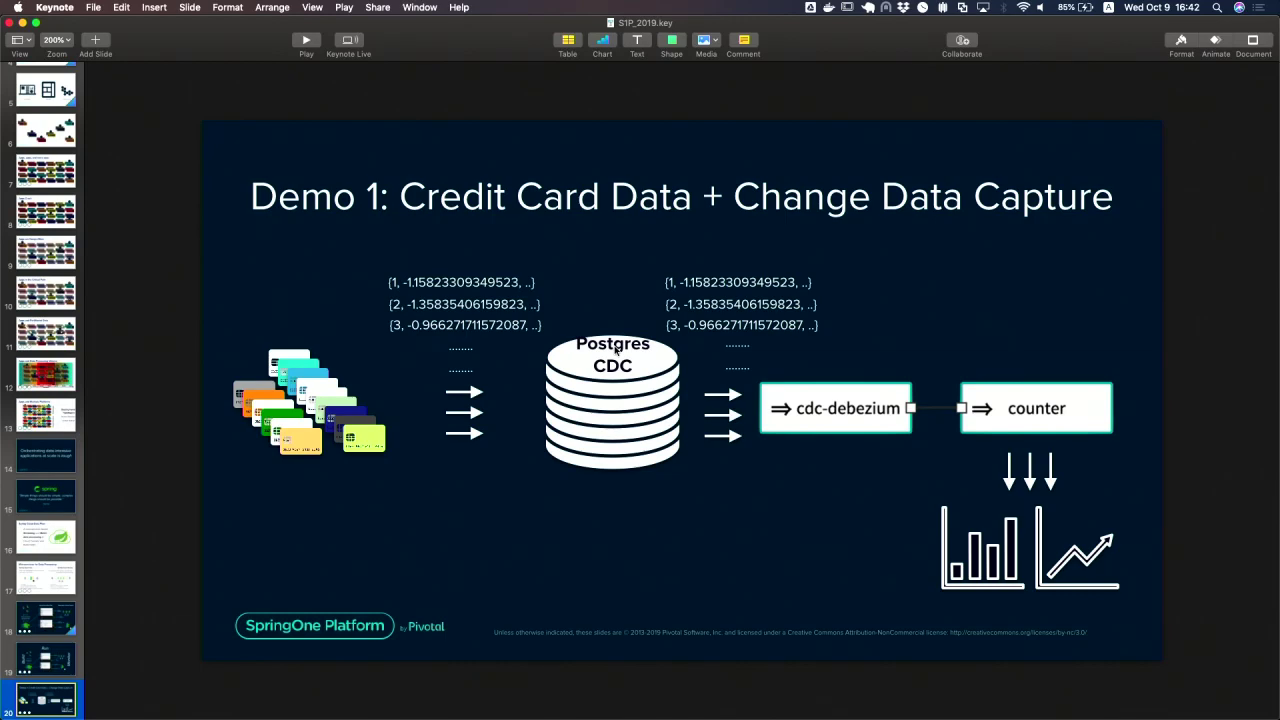
key(super+Tab)
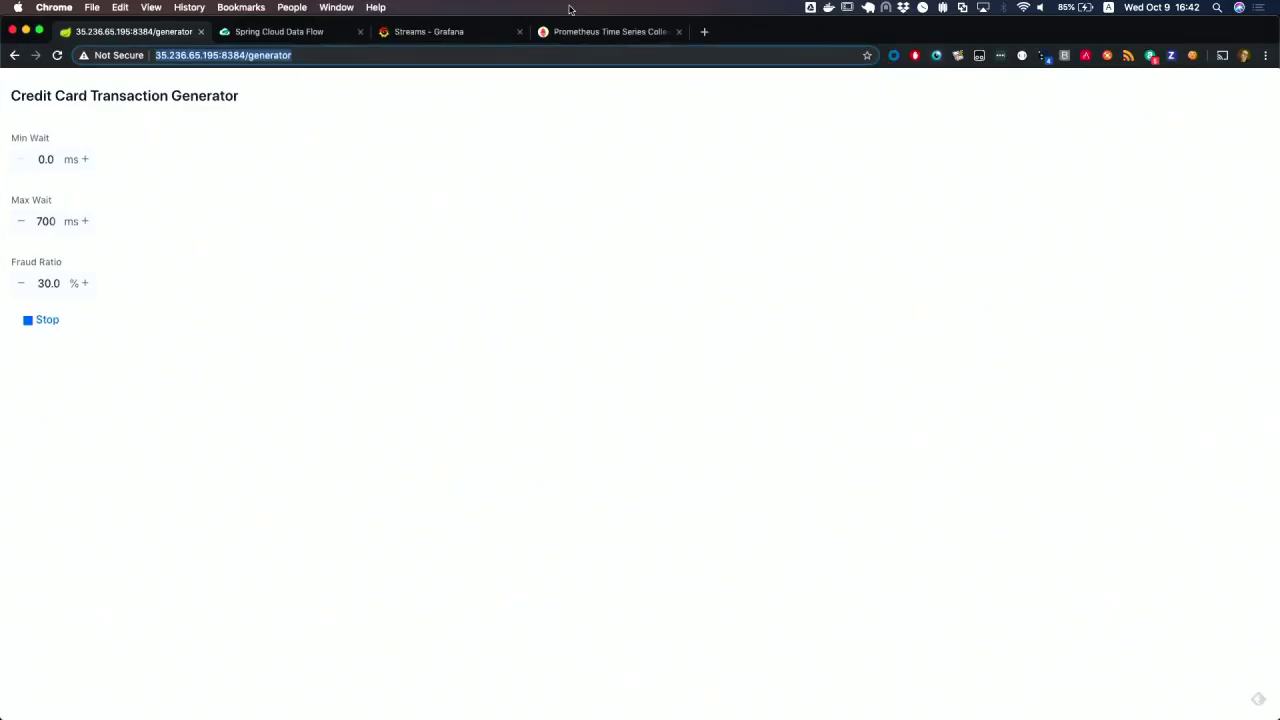
Open the CdcCounterPipeline dashboard in Grafana and refresh it
click(459, 38)
click(1023, 130)
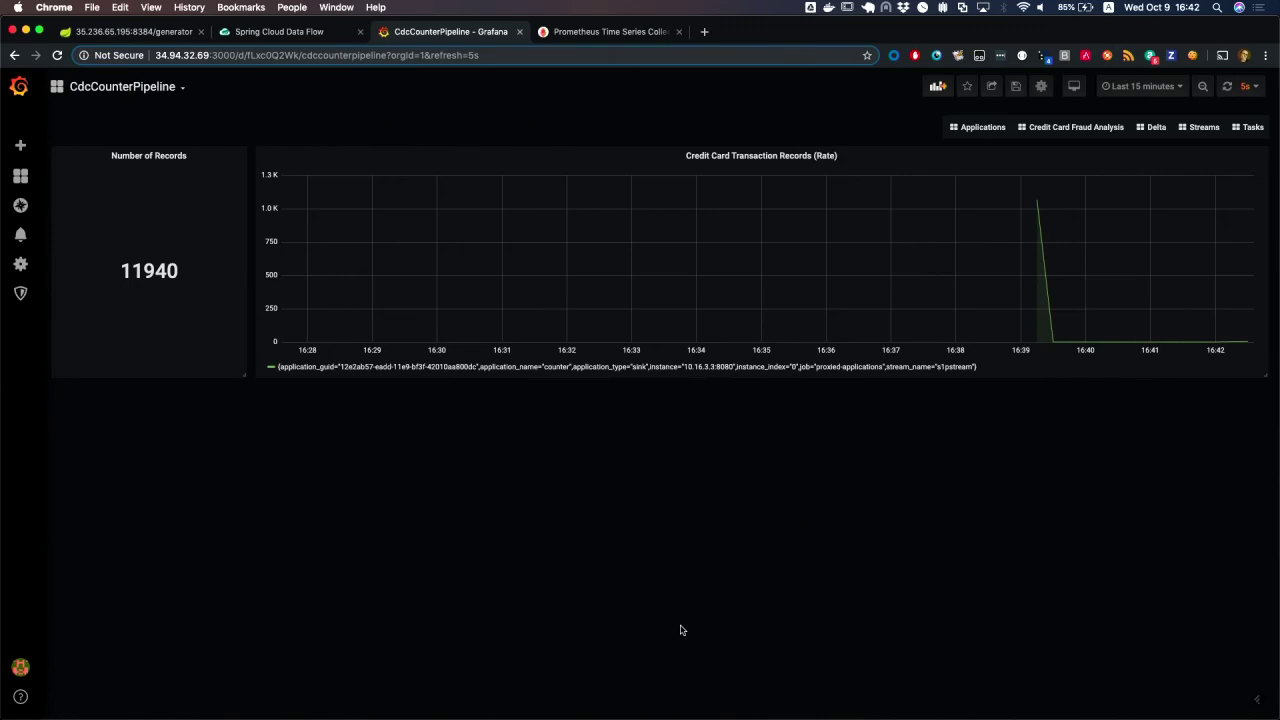
click(1226, 87)
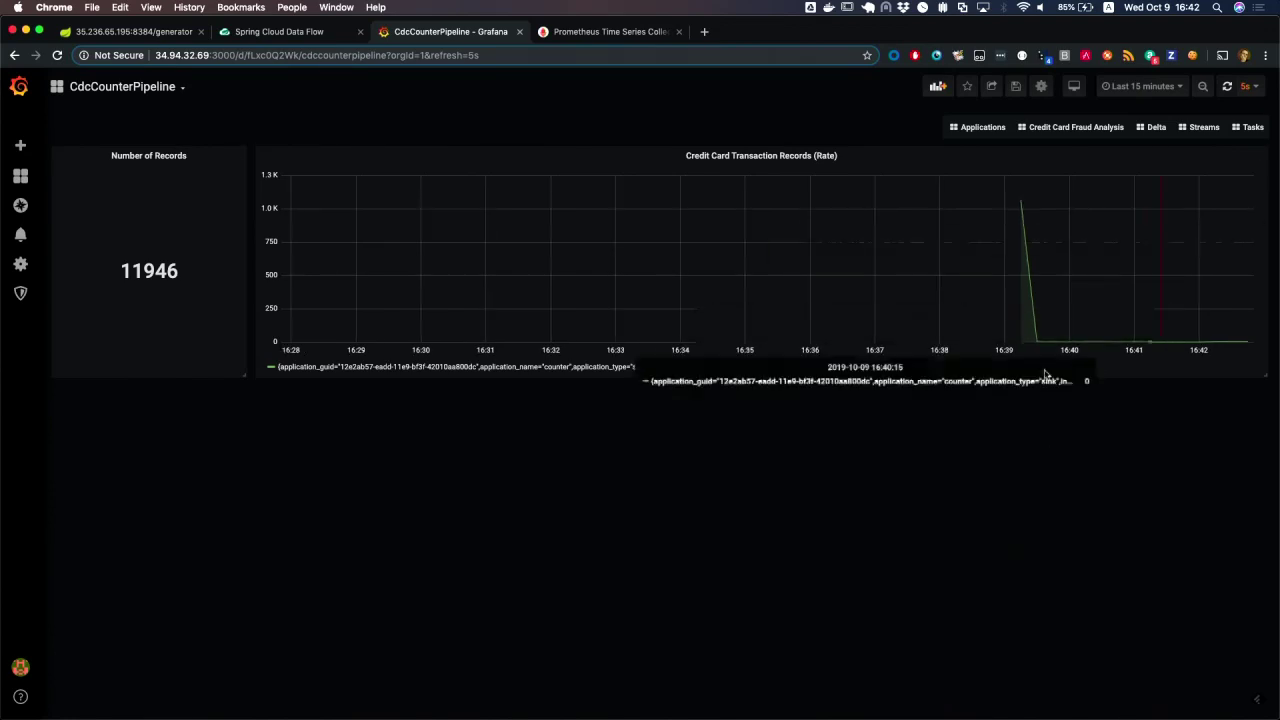
Bring up the generator page, switch to k9s in iTerm2, and examine the s1pstream-cdc-debezium pod's logs
click(98, 32)
key(super+Tab)
key(super+Tab)
key(super+Tab)
key(Down)
key(Down)
key(Down)
key(Down)
key(Down)
key(Down)
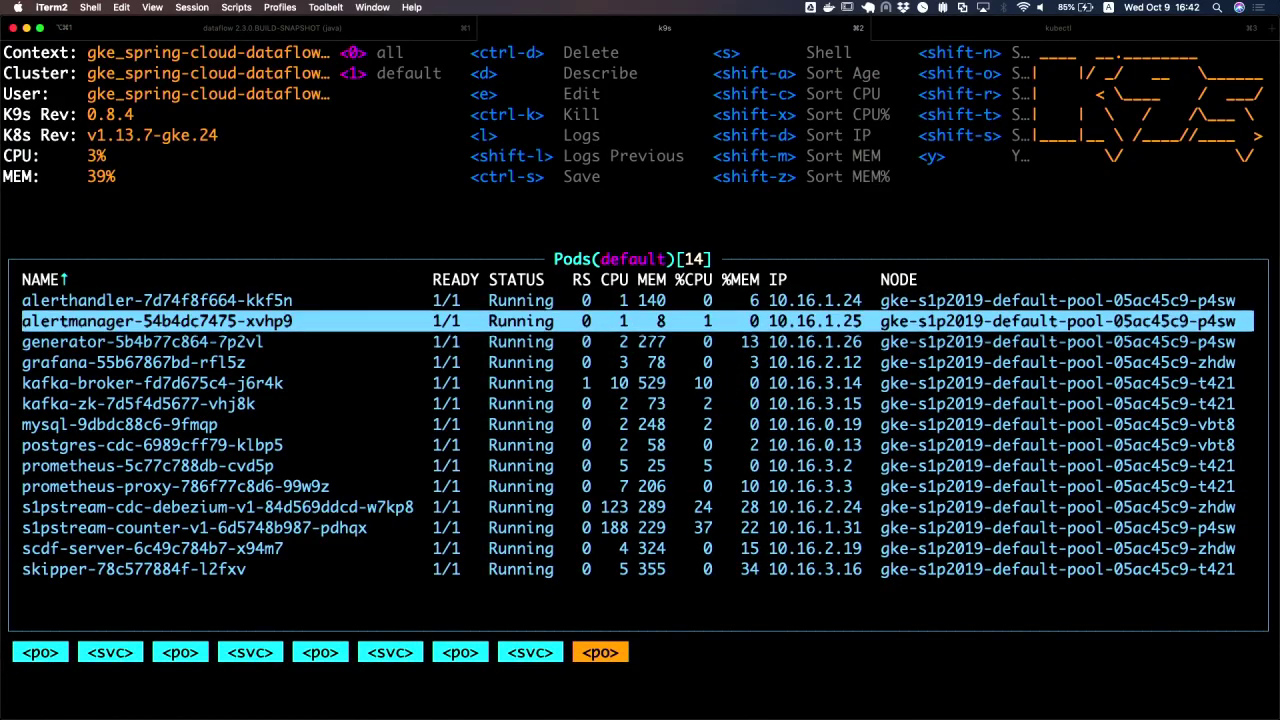
key(Down)
key(Down)
key(Down)
key(Down)
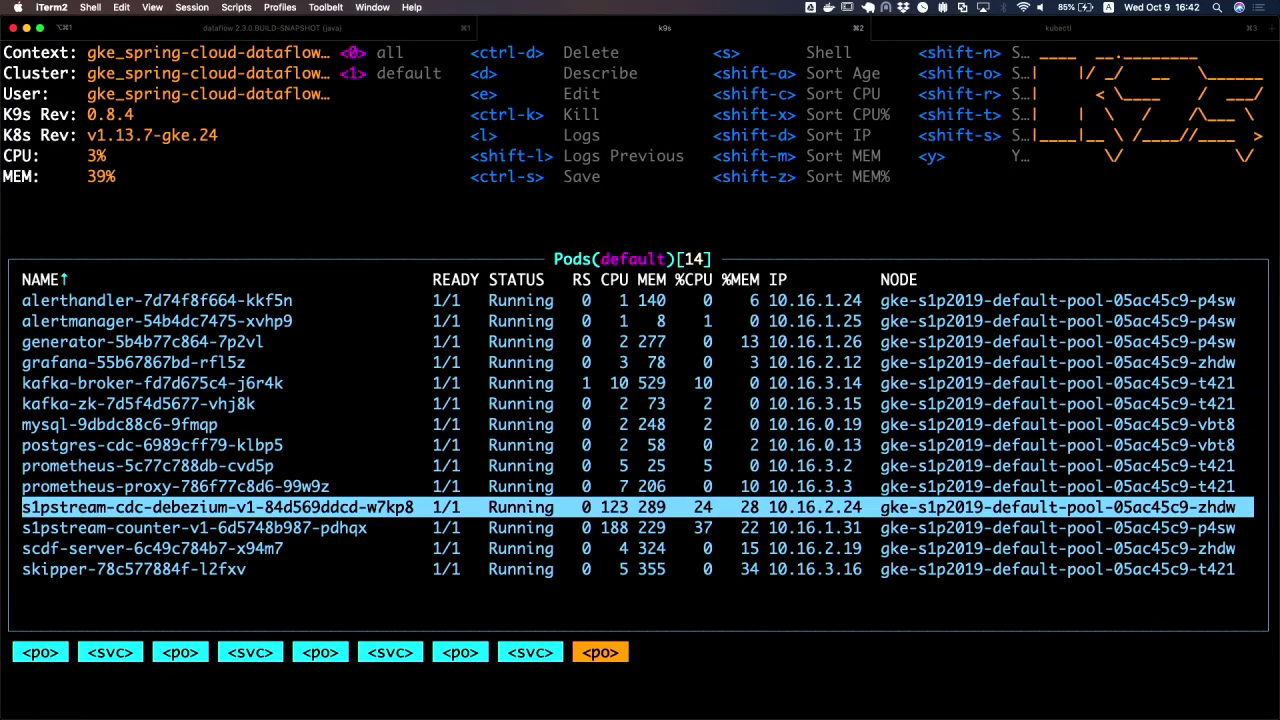
key(l)
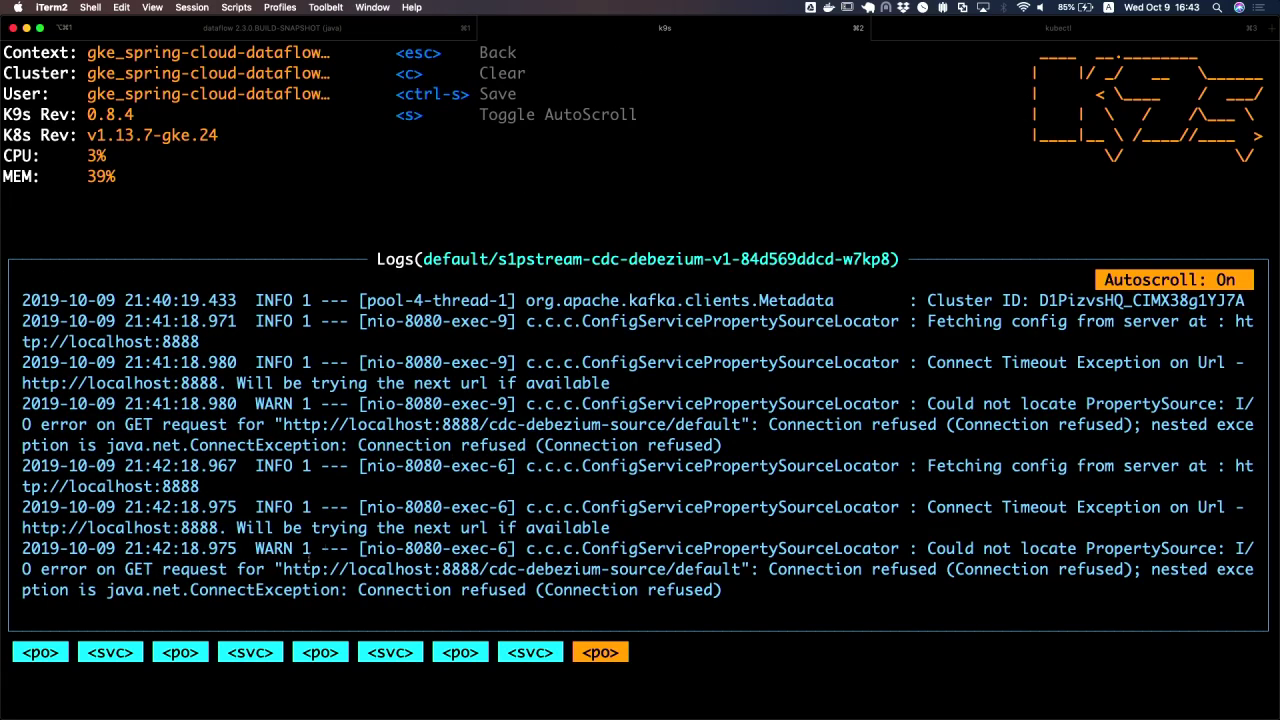
scroll(640, 300, up, 8)
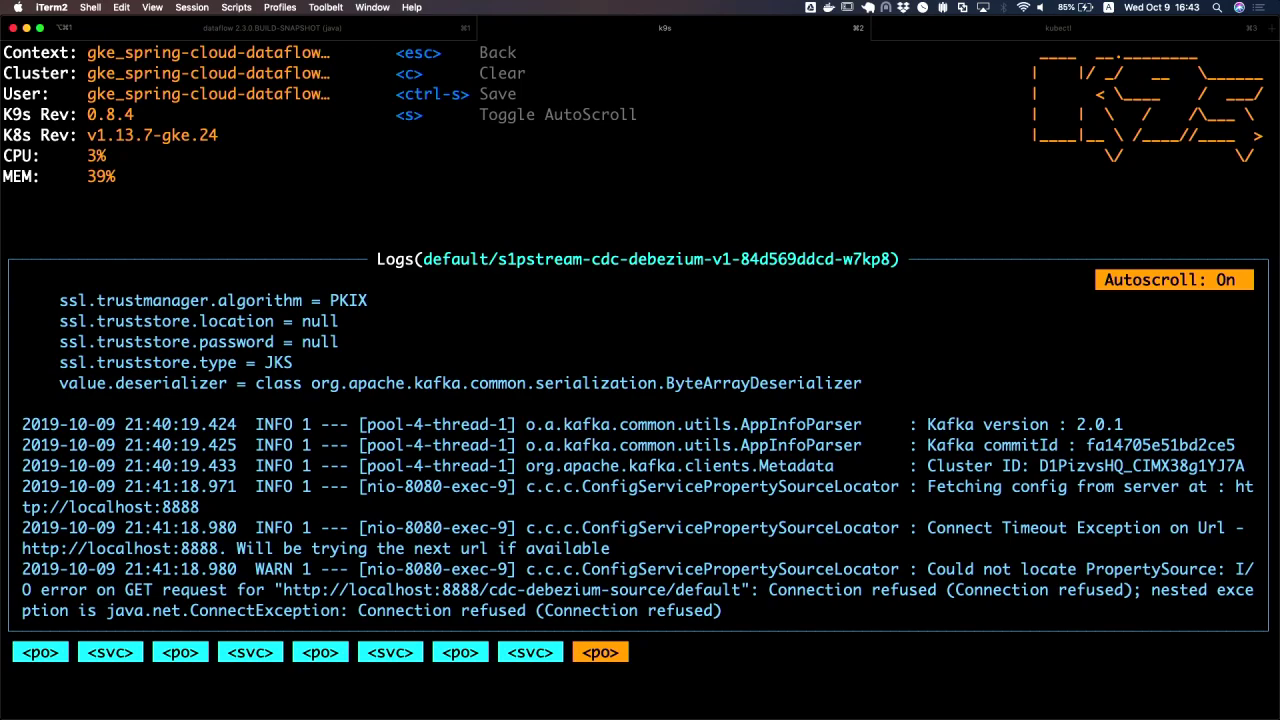
Return to the pod list and examine the s1pstream-counter pod's logs
key(Escape)
key(Down)
key(l)
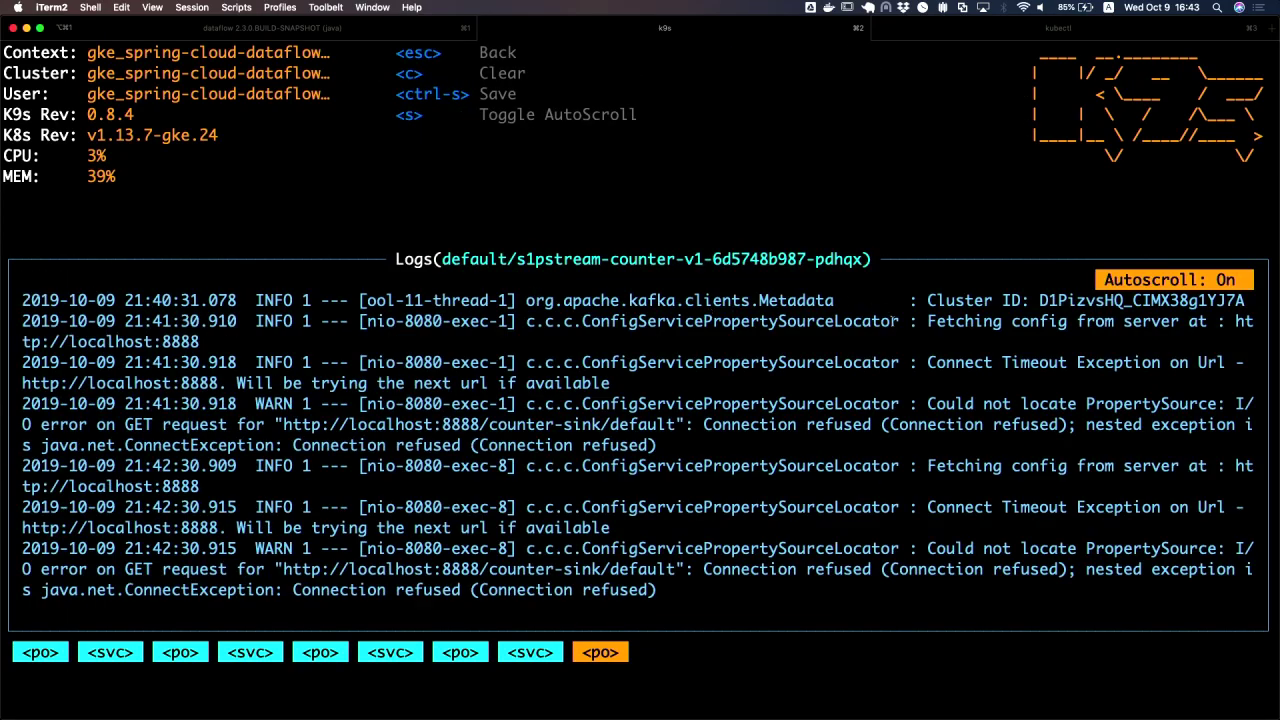
scroll(891, 322, up, 6)
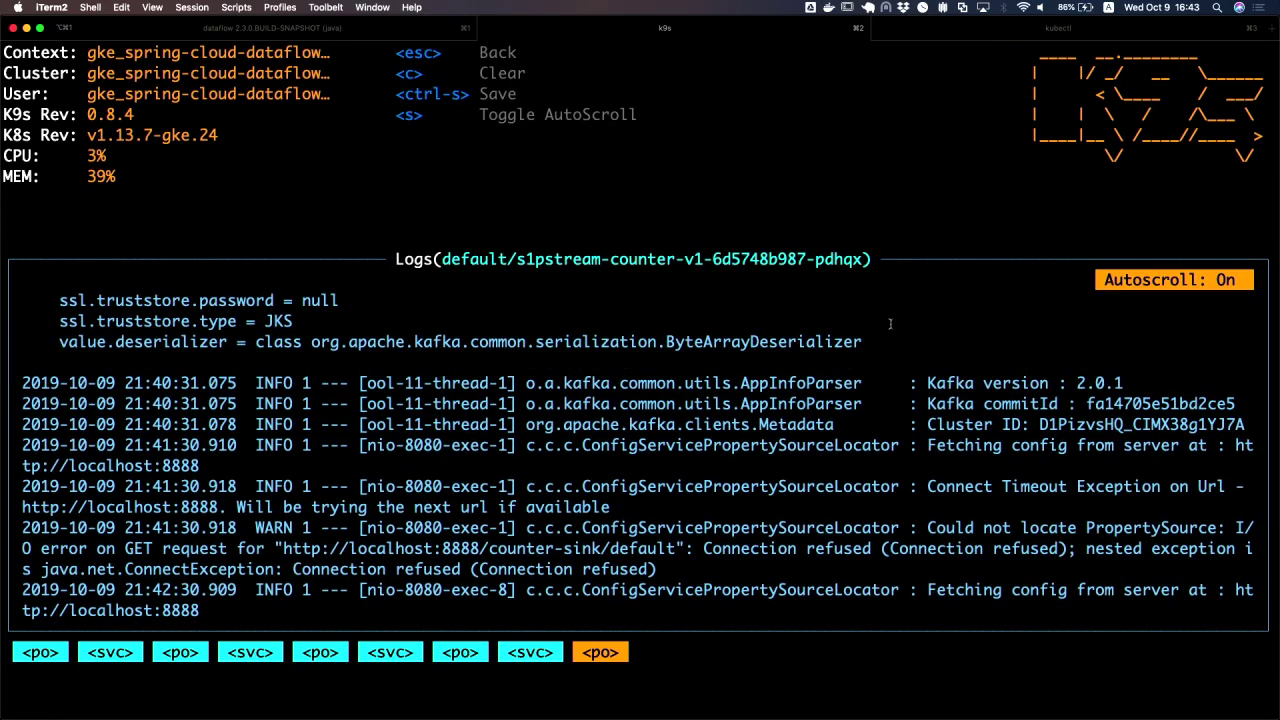
scroll(890, 323, down, 3)
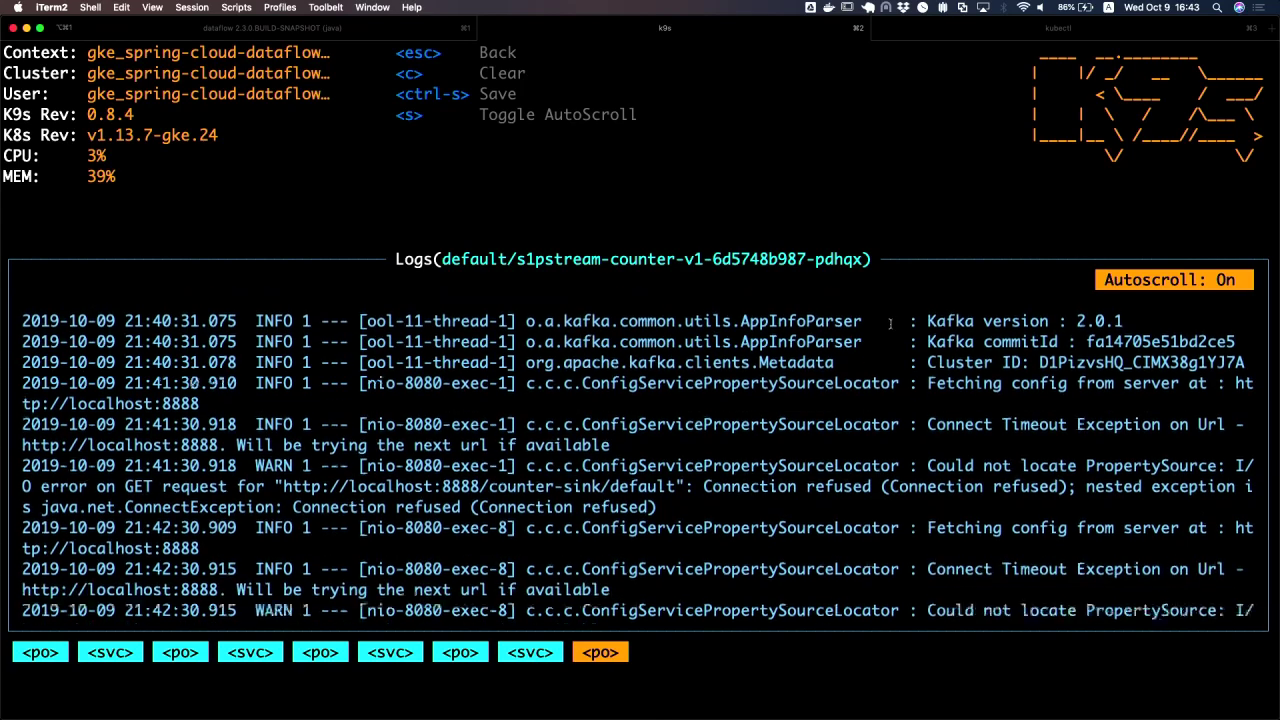
scroll(891, 322, down, 3)
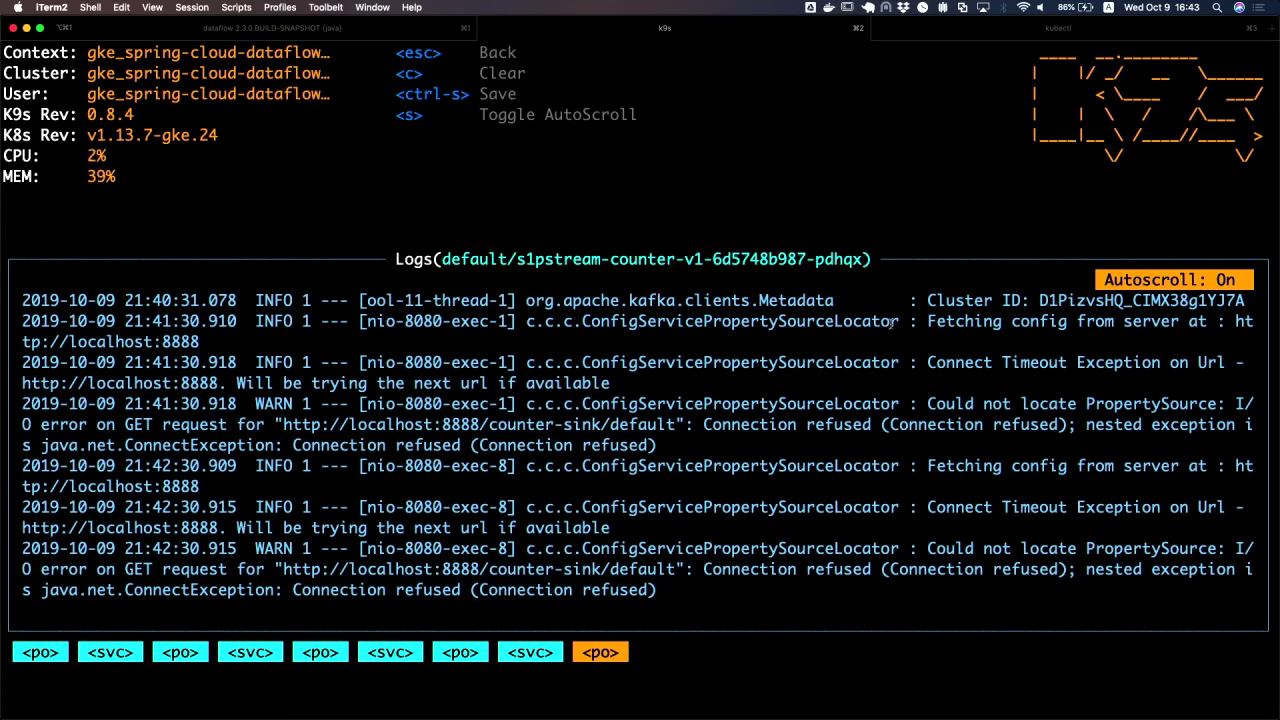
scroll(891, 322, up, 15)
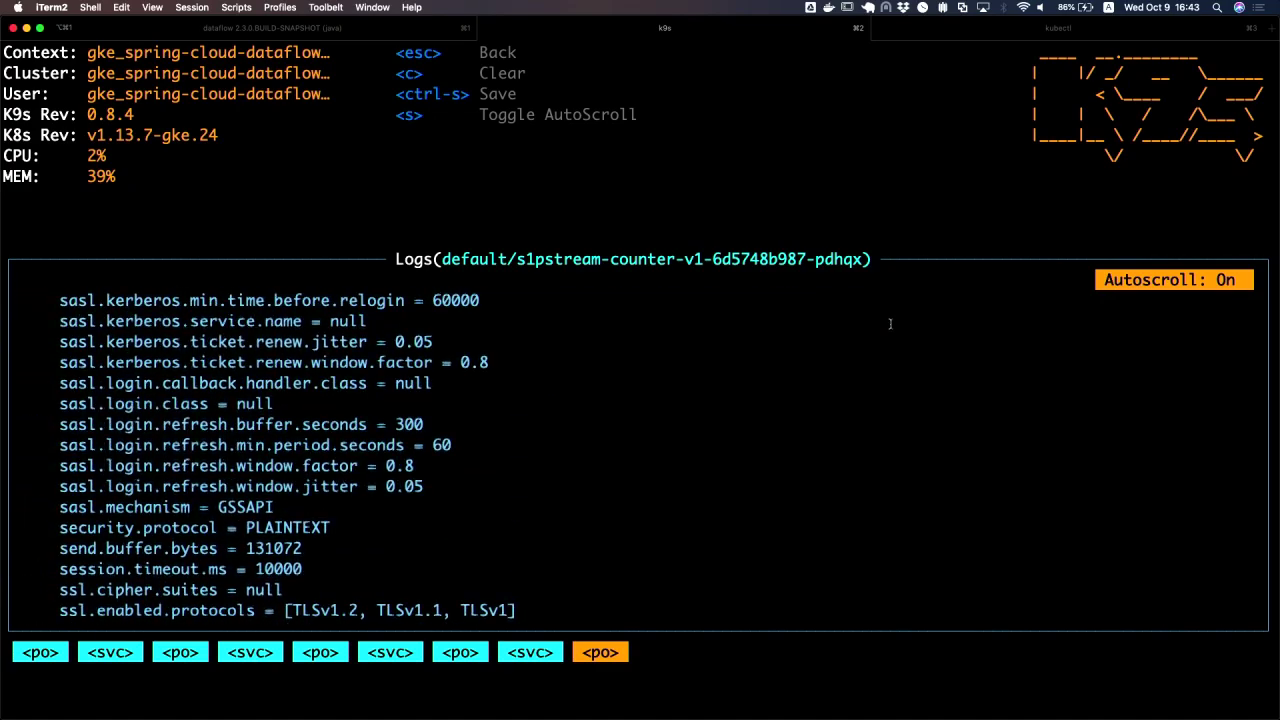
scroll(891, 322, down, 15)
key(super+Tab)
key(super+Tab)
key(super+Tab)
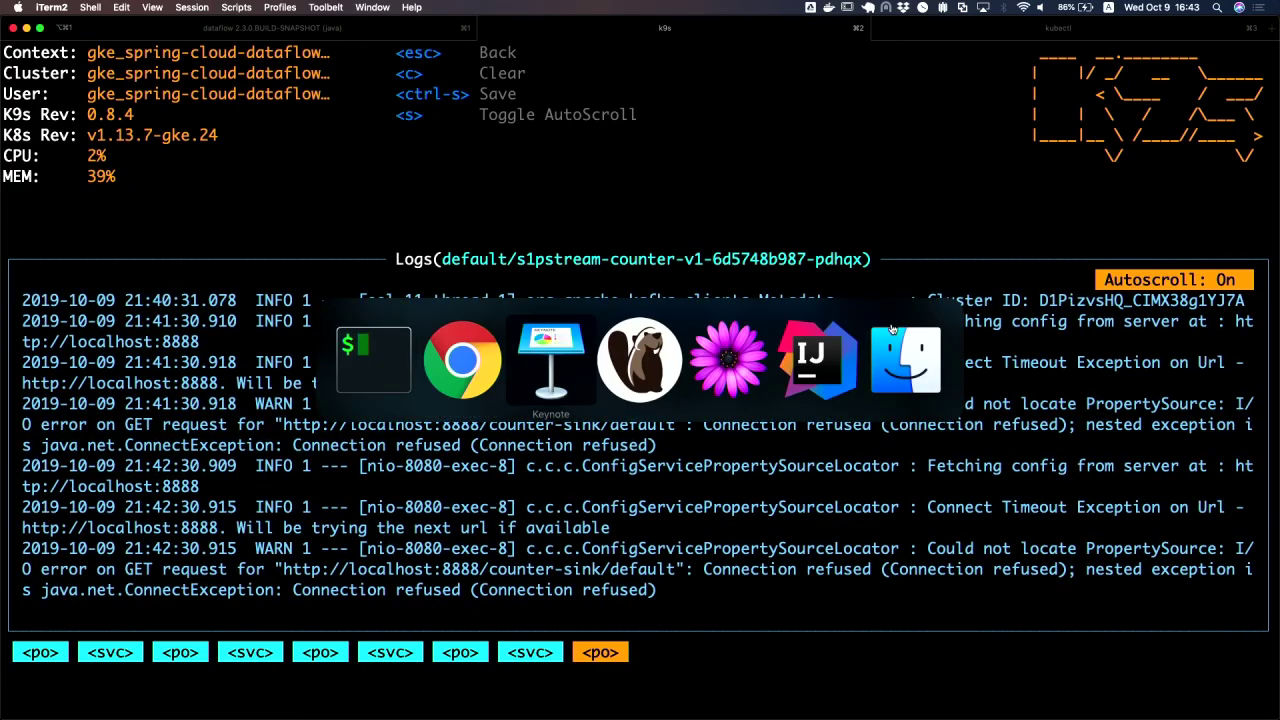
key(super+Tab)
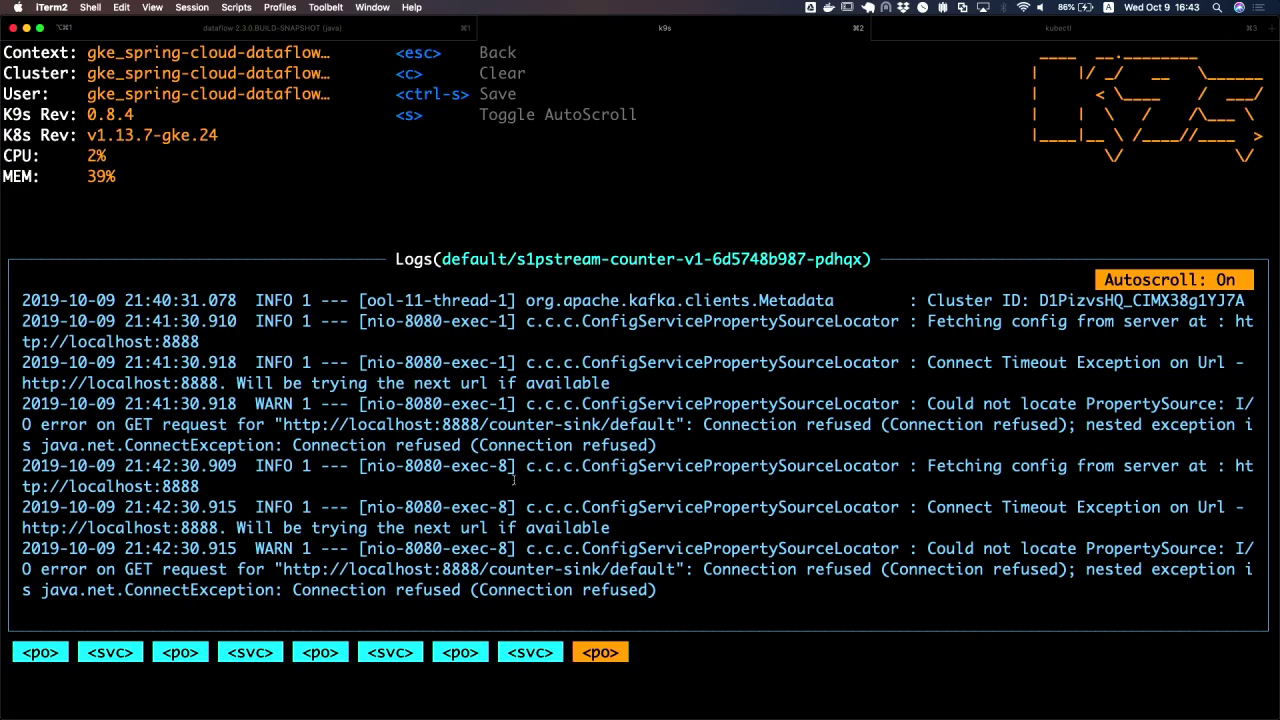
Return to the pod list and open the generator pod's logs
key(Escape)
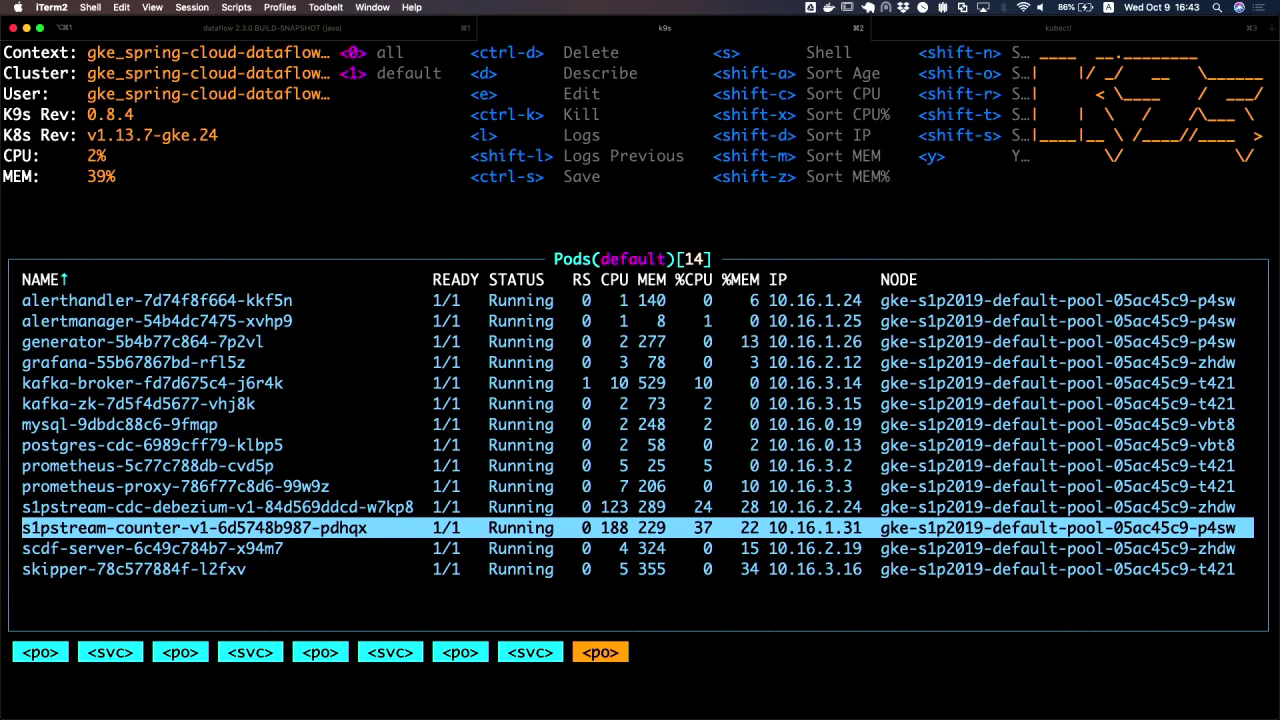
key(Up)
key(Up)
key(Up)
key(Up)
key(Up)
key(Up)
key(Up)
key(Up)
key(Up)
key(l)
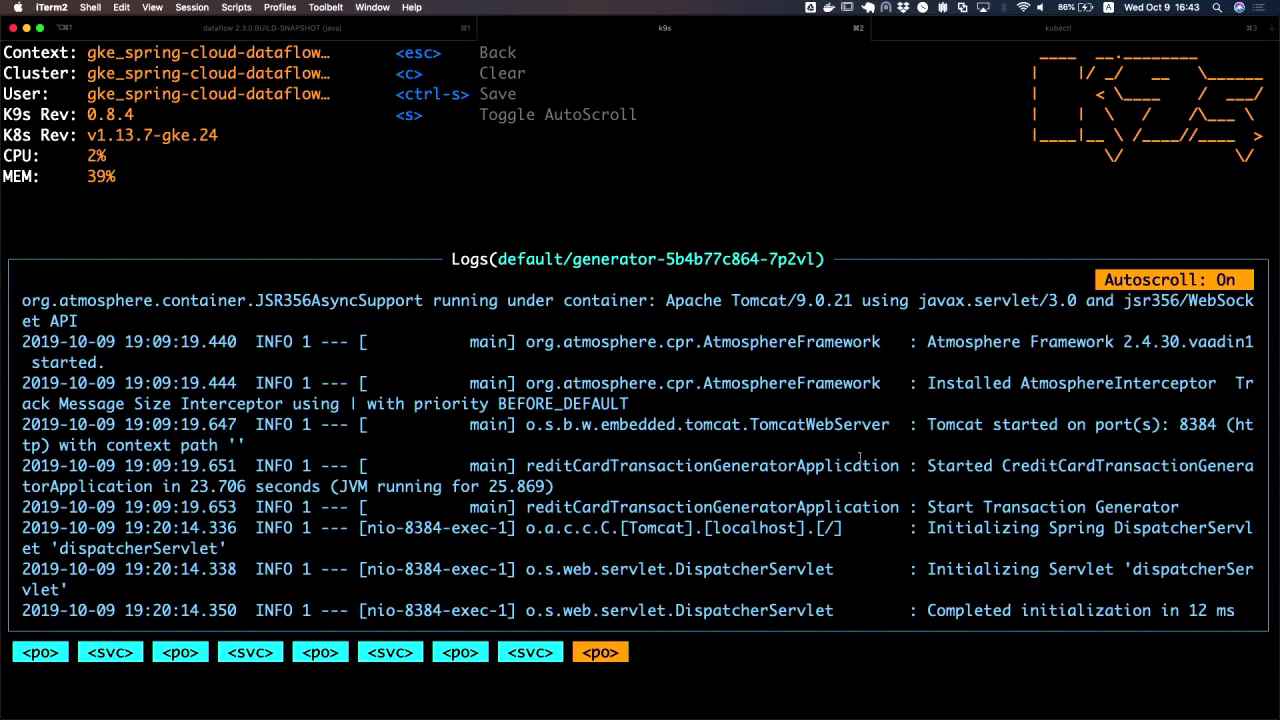
Switch to Chrome, bring up the CdcCounterPipeline dashboard, and refresh it to check the record count and rate
key(super+Tab)
key(super+Tab)
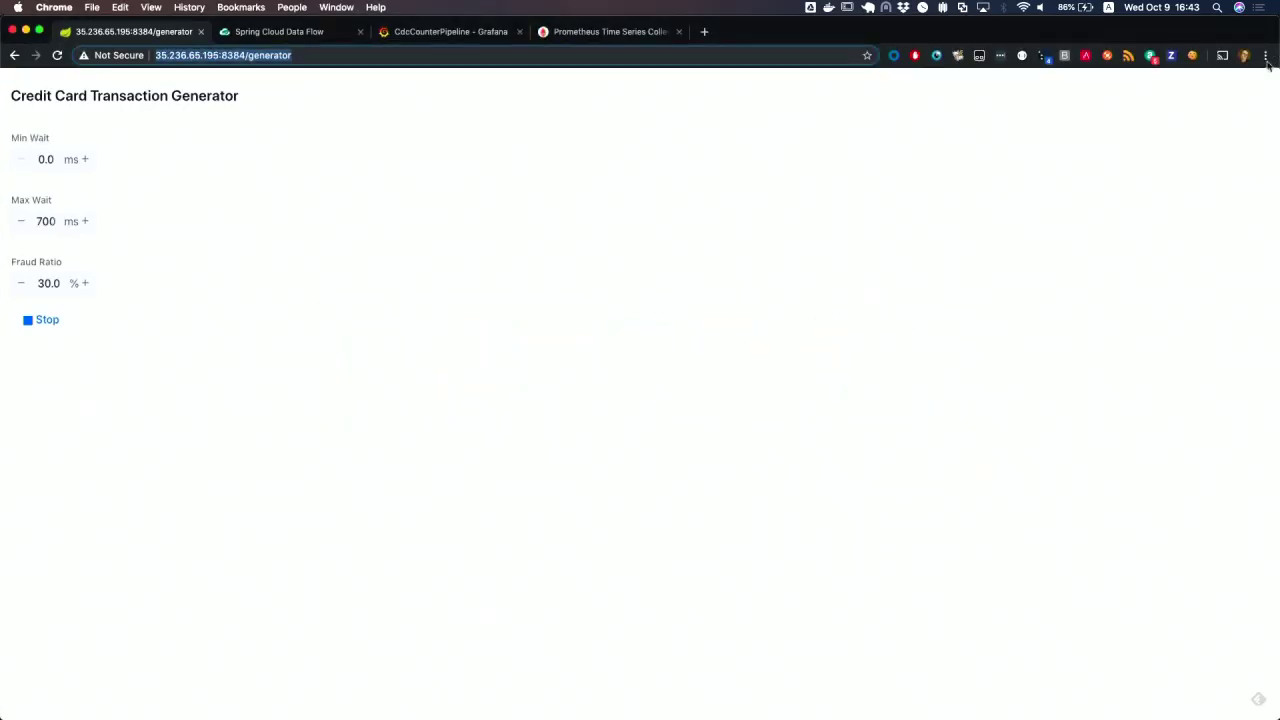
click(480, 32)
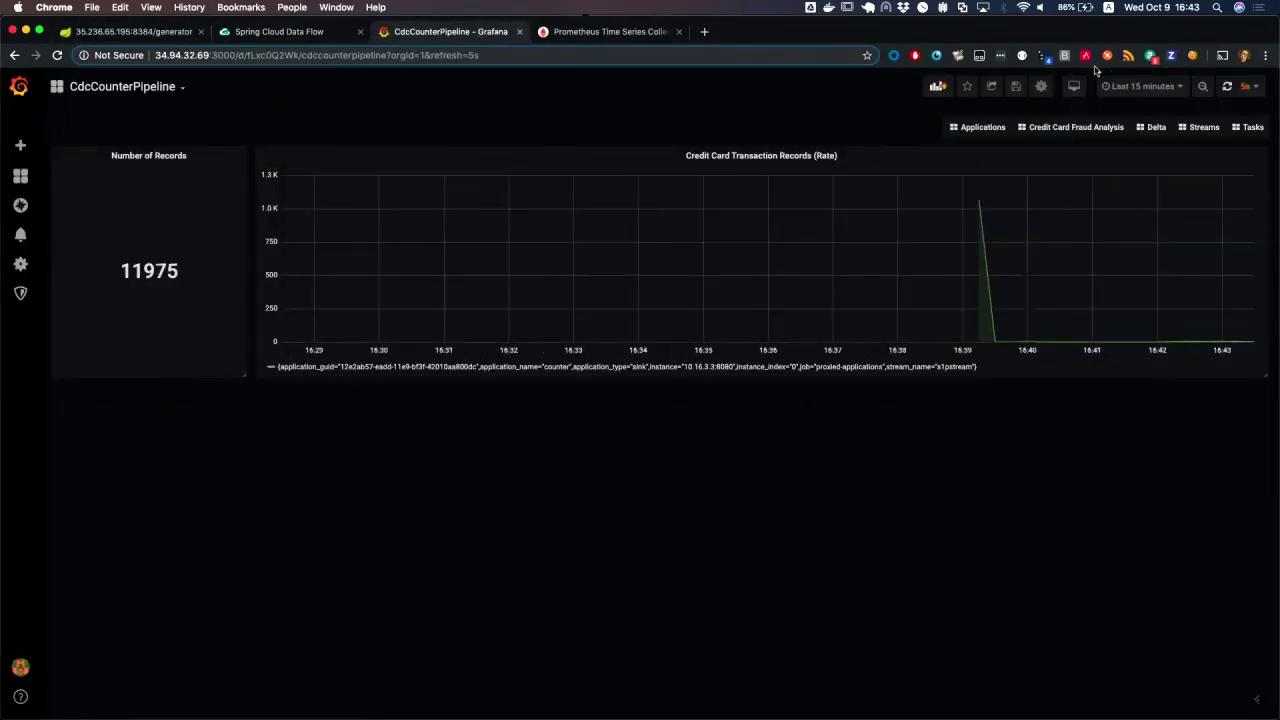
click(1227, 86)
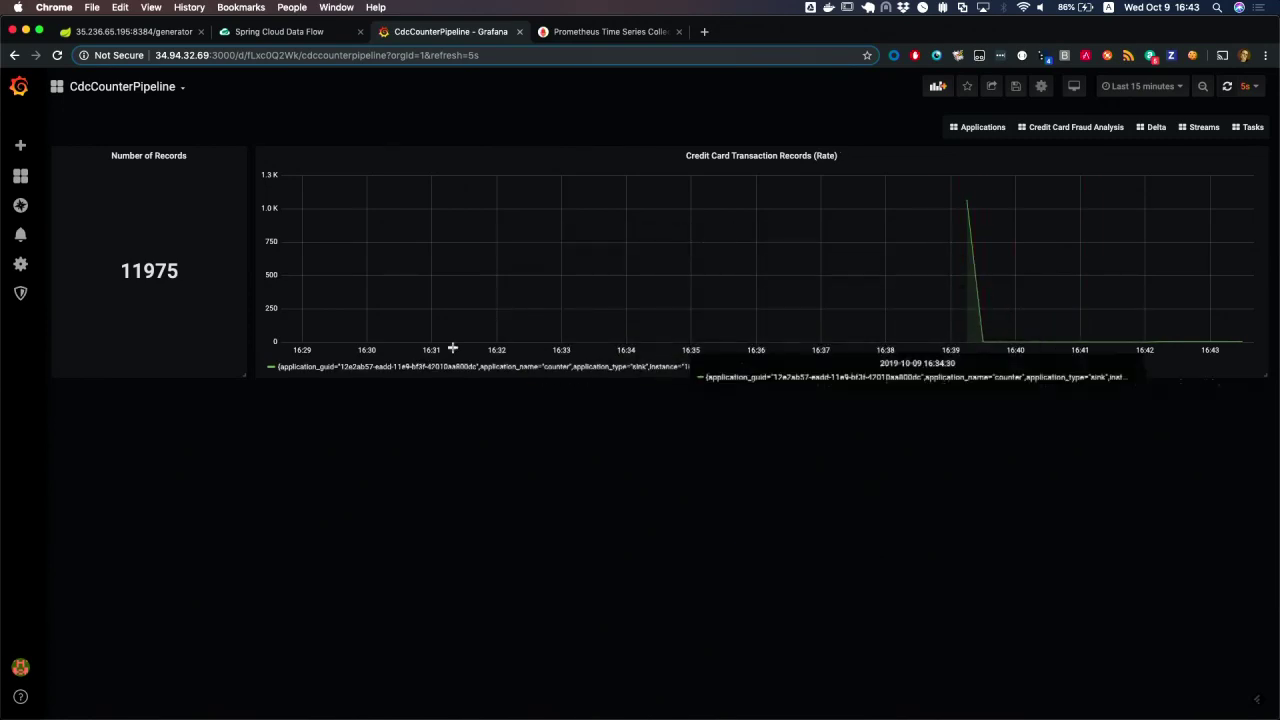
click(1228, 87)
key(super+r)
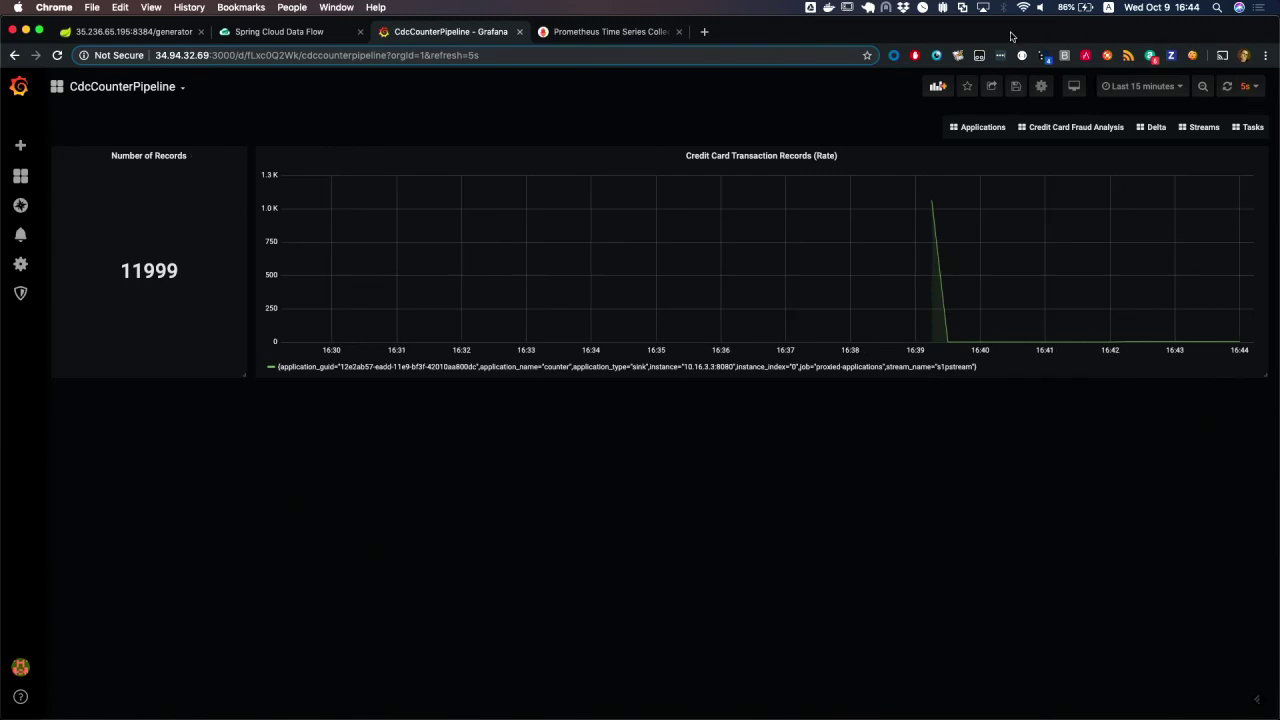
Open the Applications dashboard and select the s1pstream stream
click(957, 132)
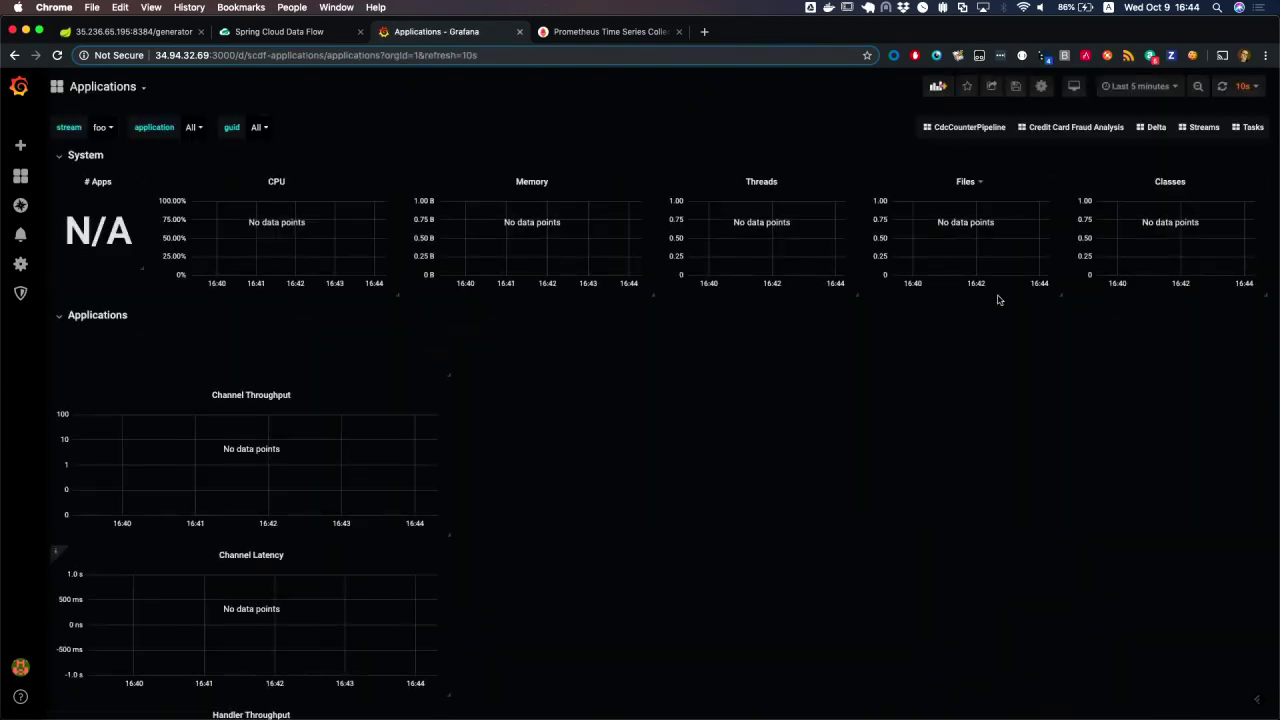
click(101, 127)
click(112, 195)
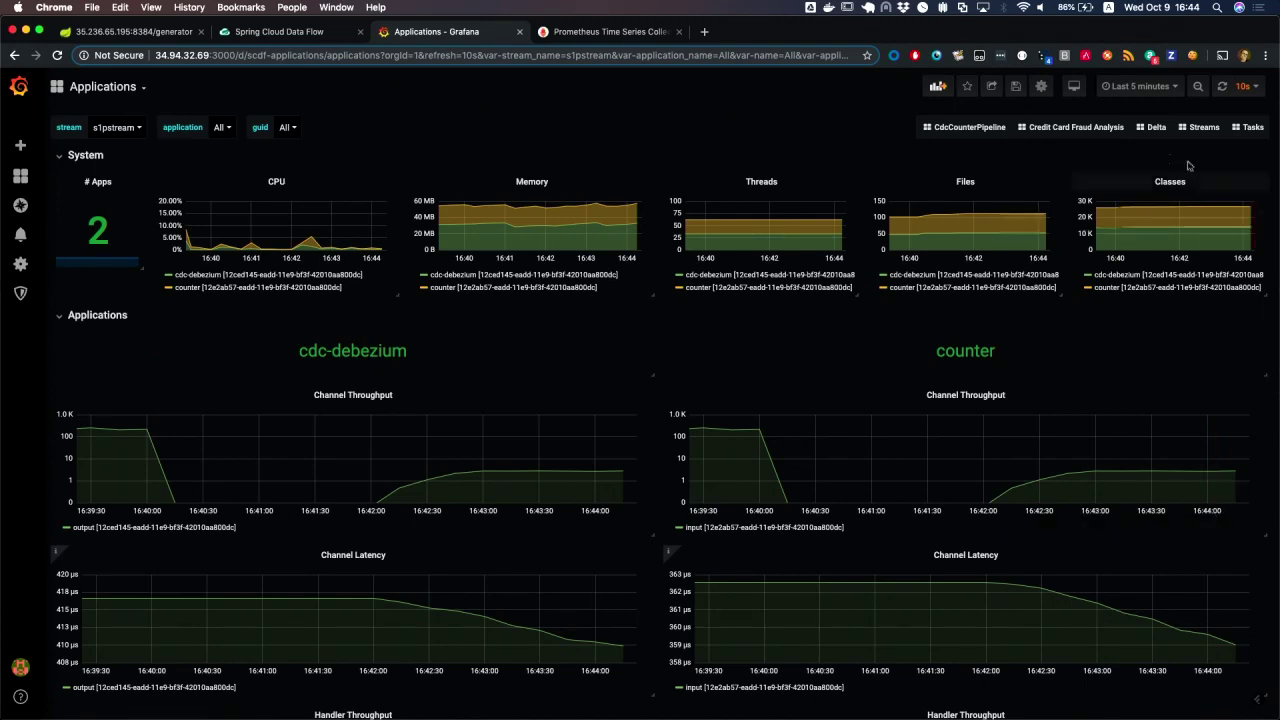
Open the Streams dashboard, discarding the unsaved dashboard changes, and return to the CdcCounterPipeline dashboard
click(1203, 128)
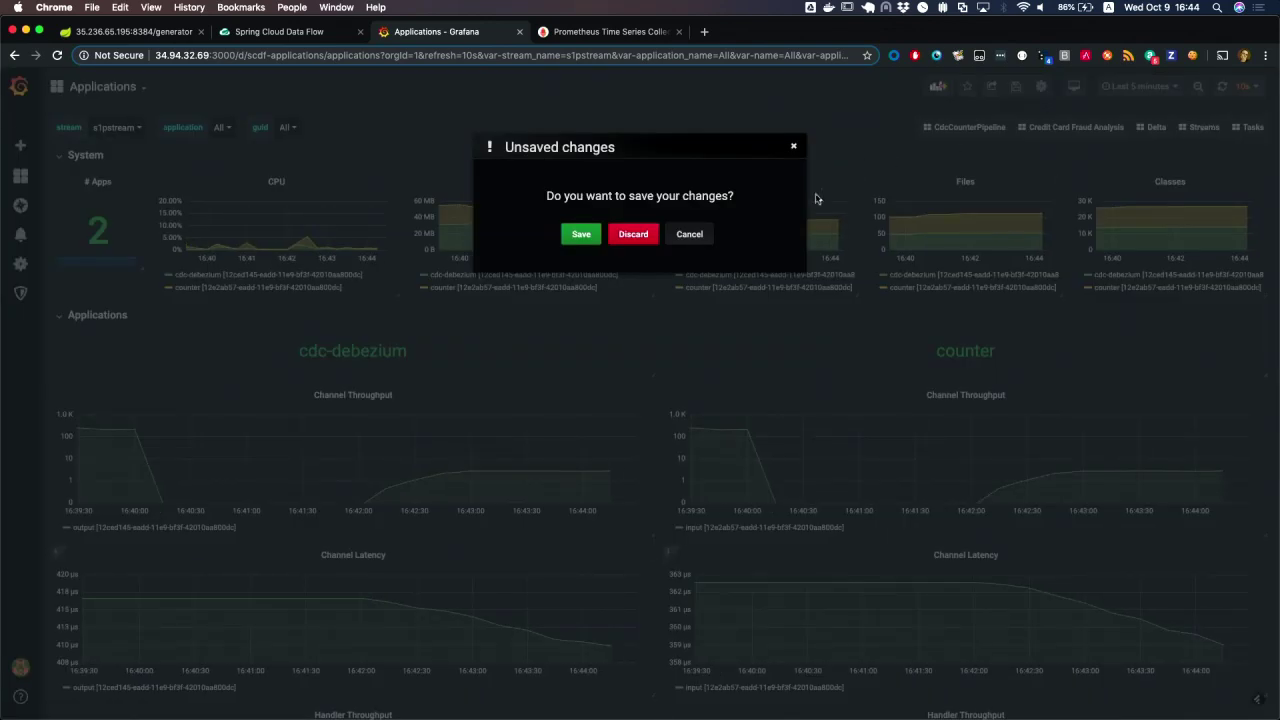
click(630, 234)
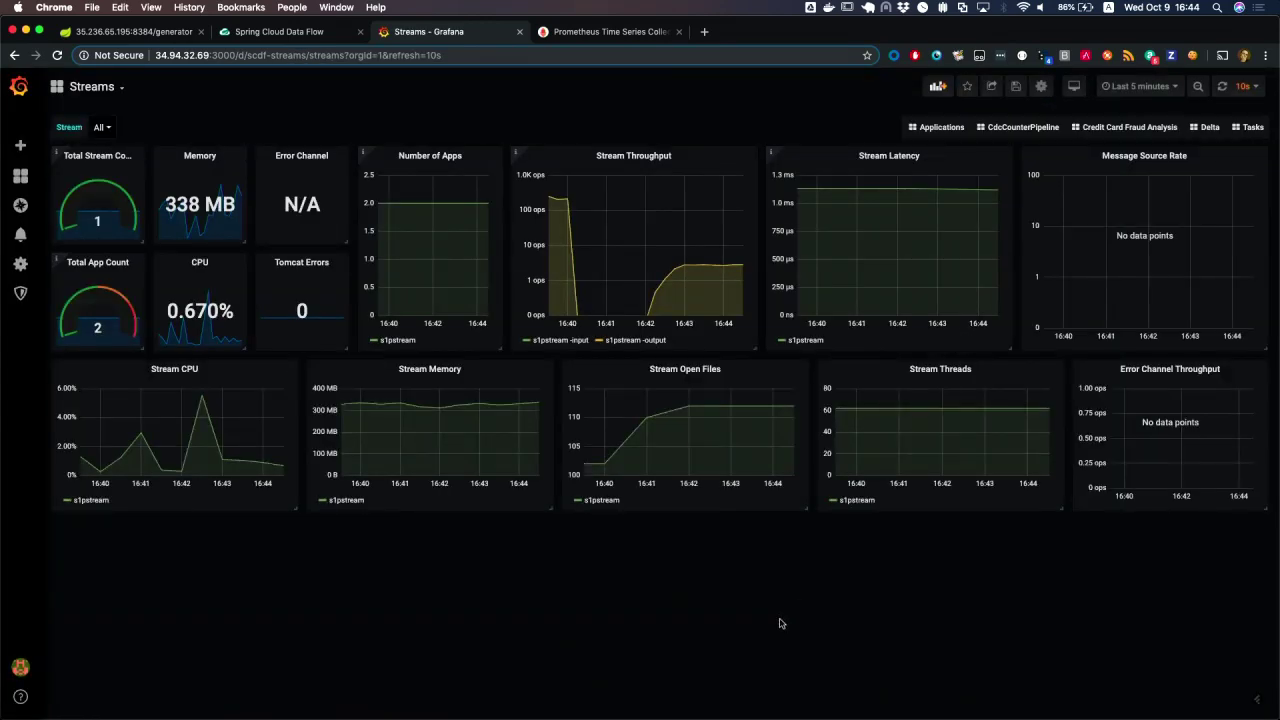
click(1019, 128)
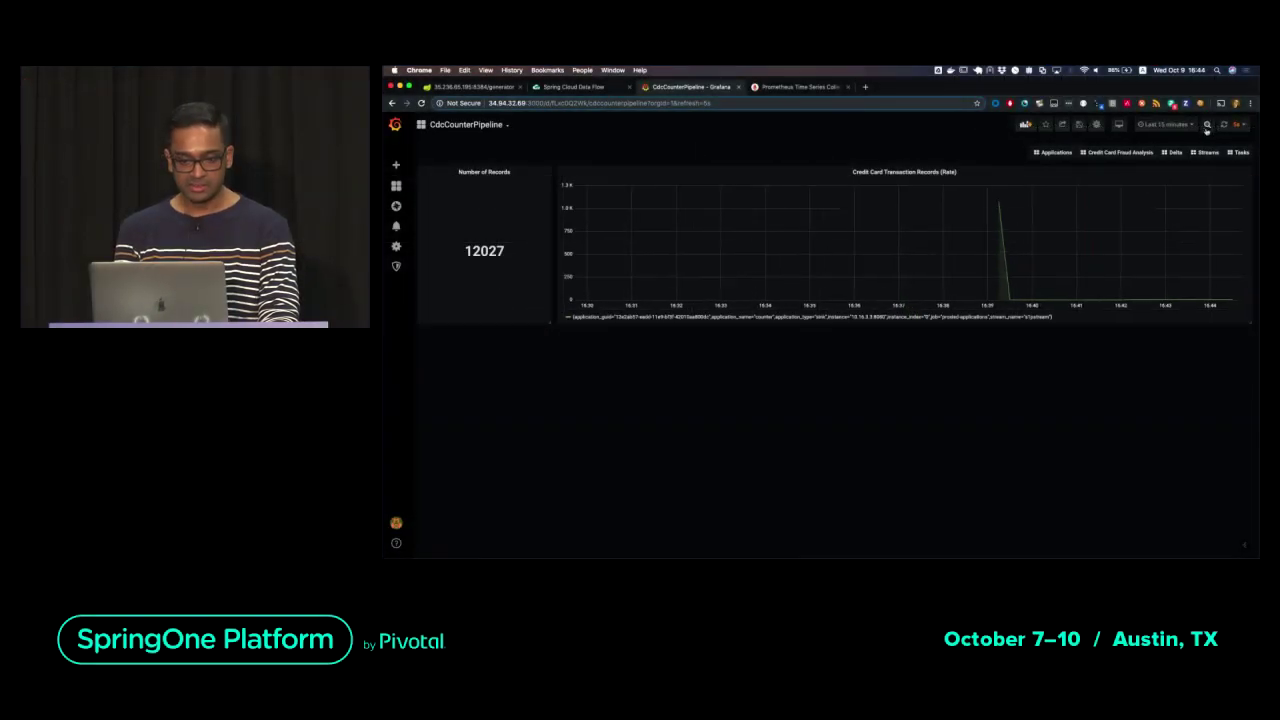
Switch to Keynote, play the slideshow from the Demo 1 slide, and advance to the Let's Recap slide
key(super+Tab)
key(super+Tab)
key(super+Tab)
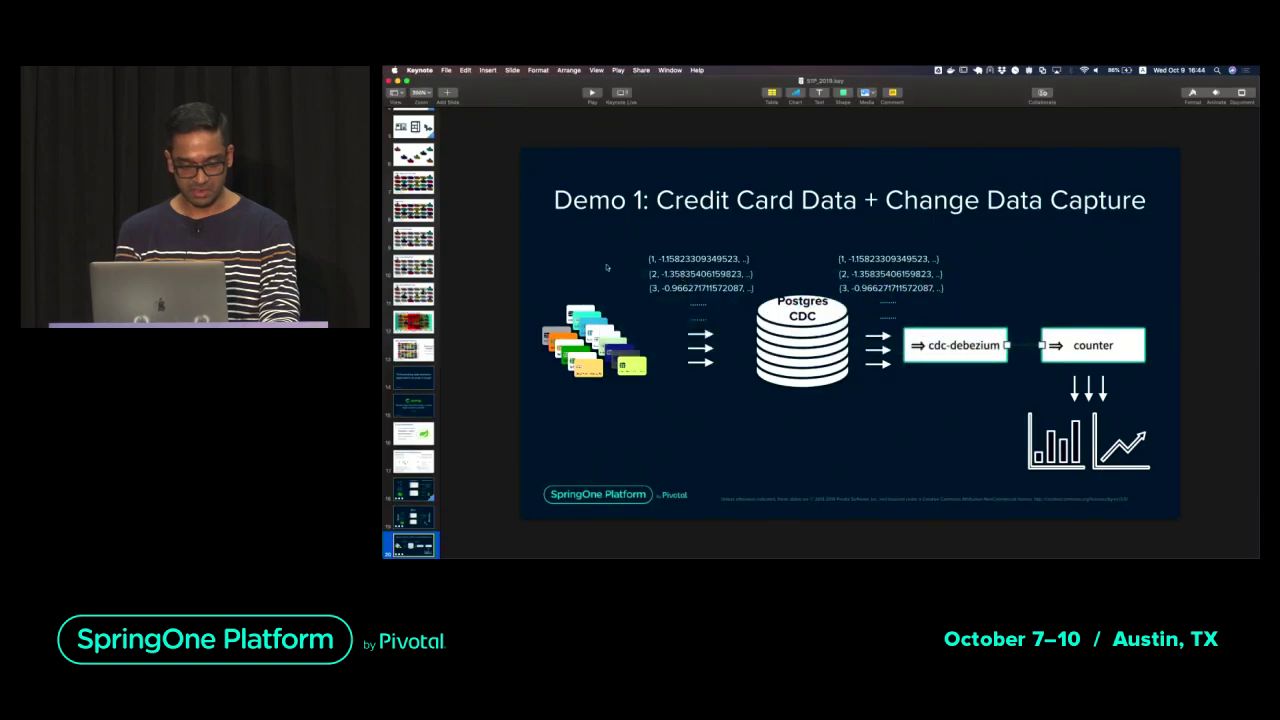
click(591, 92)
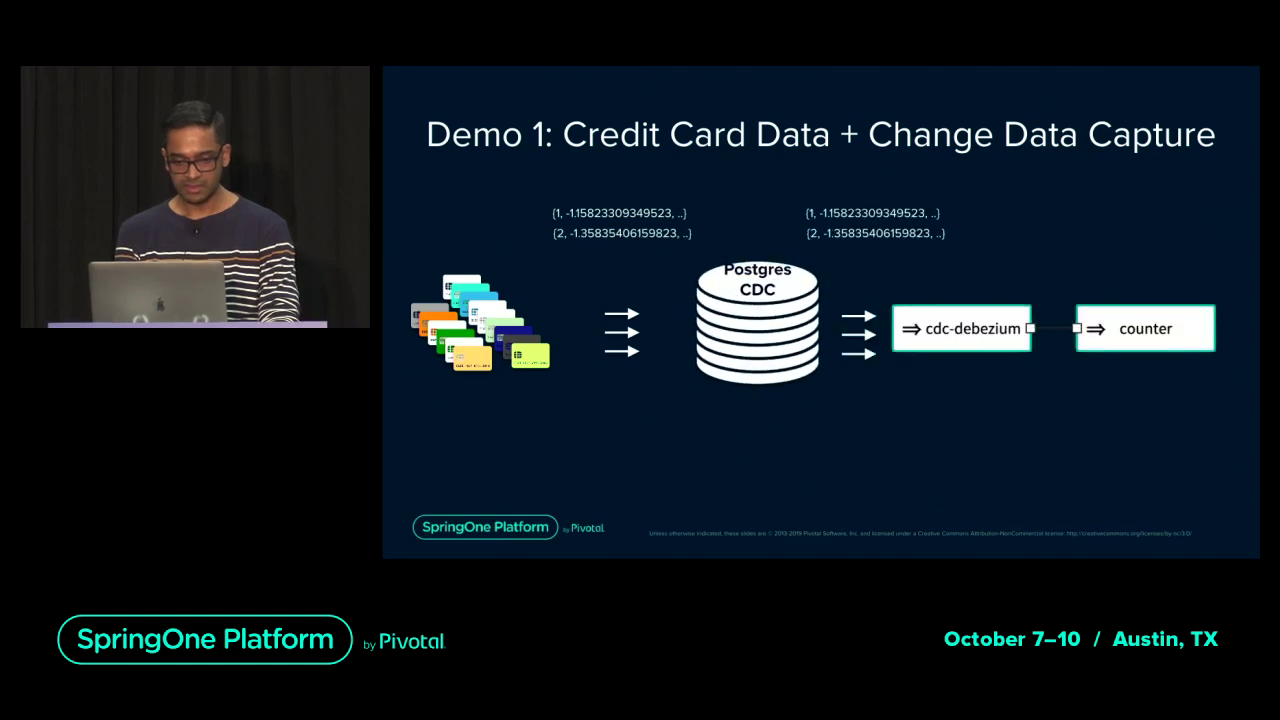
key(Right)
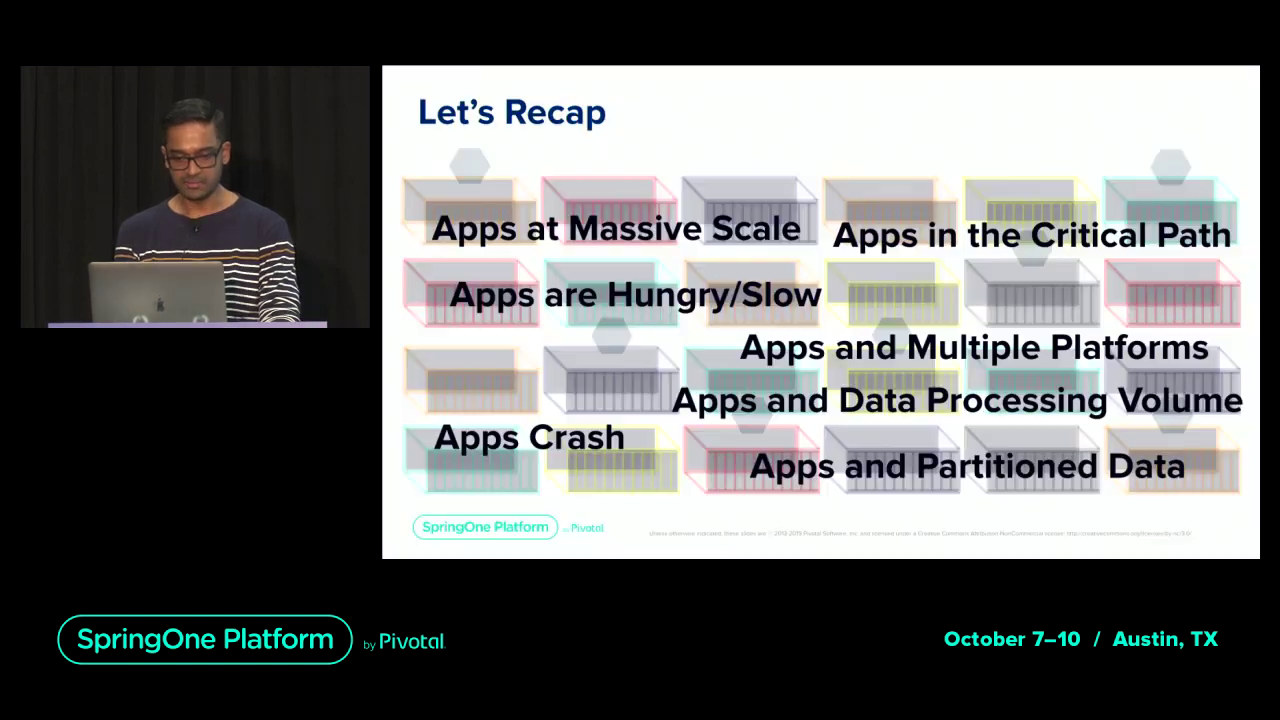
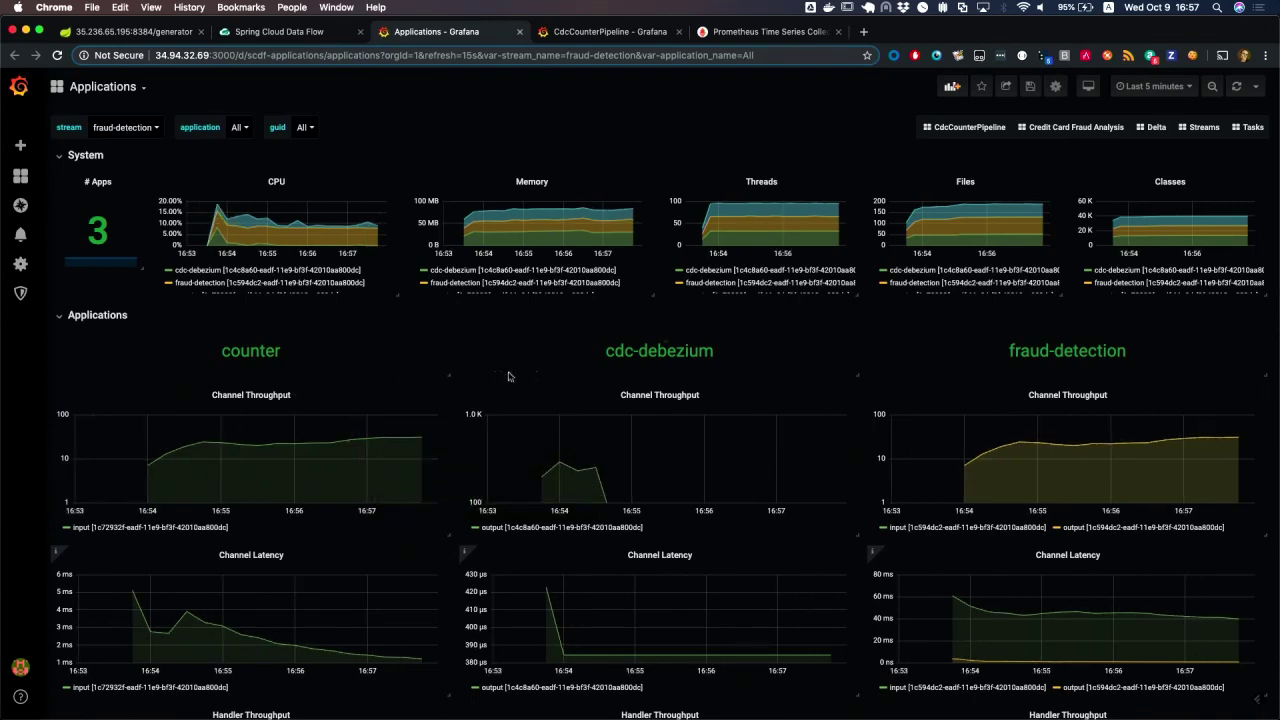
Examine the query behind the counter app's Channel Throughput panel at a larger page zoom and return to the Applications dashboard
click(252, 396)
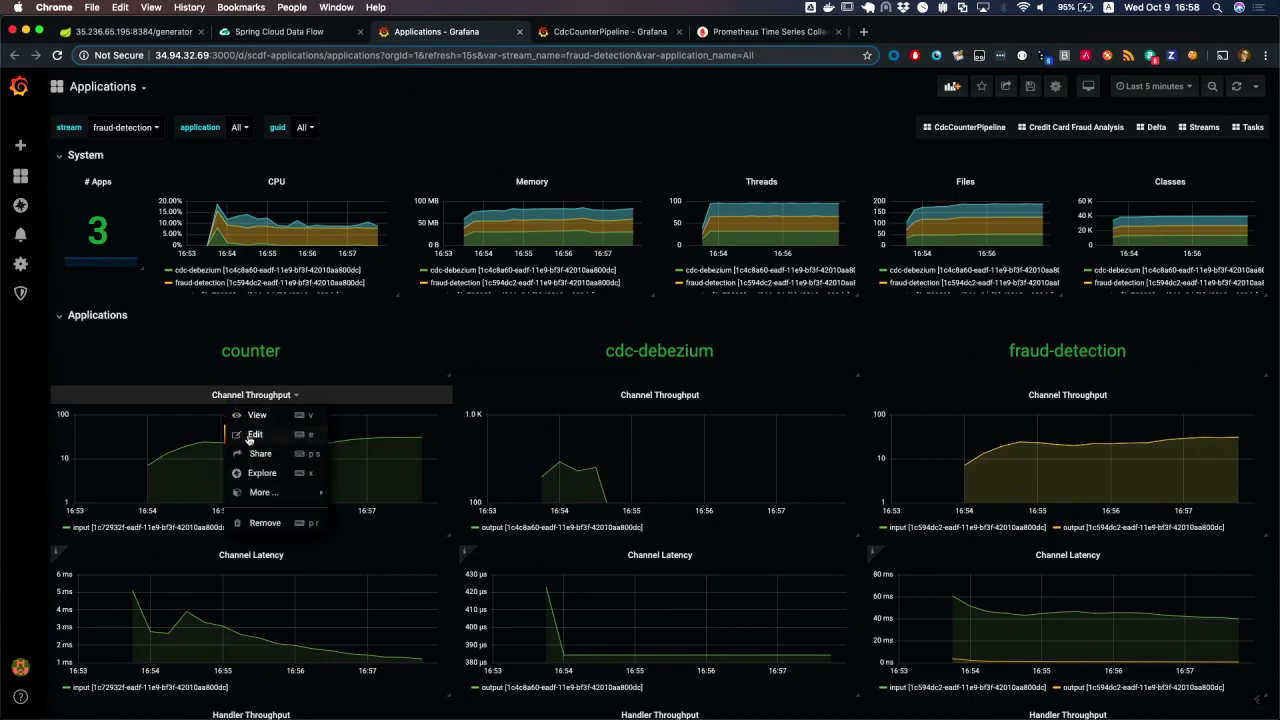
click(250, 433)
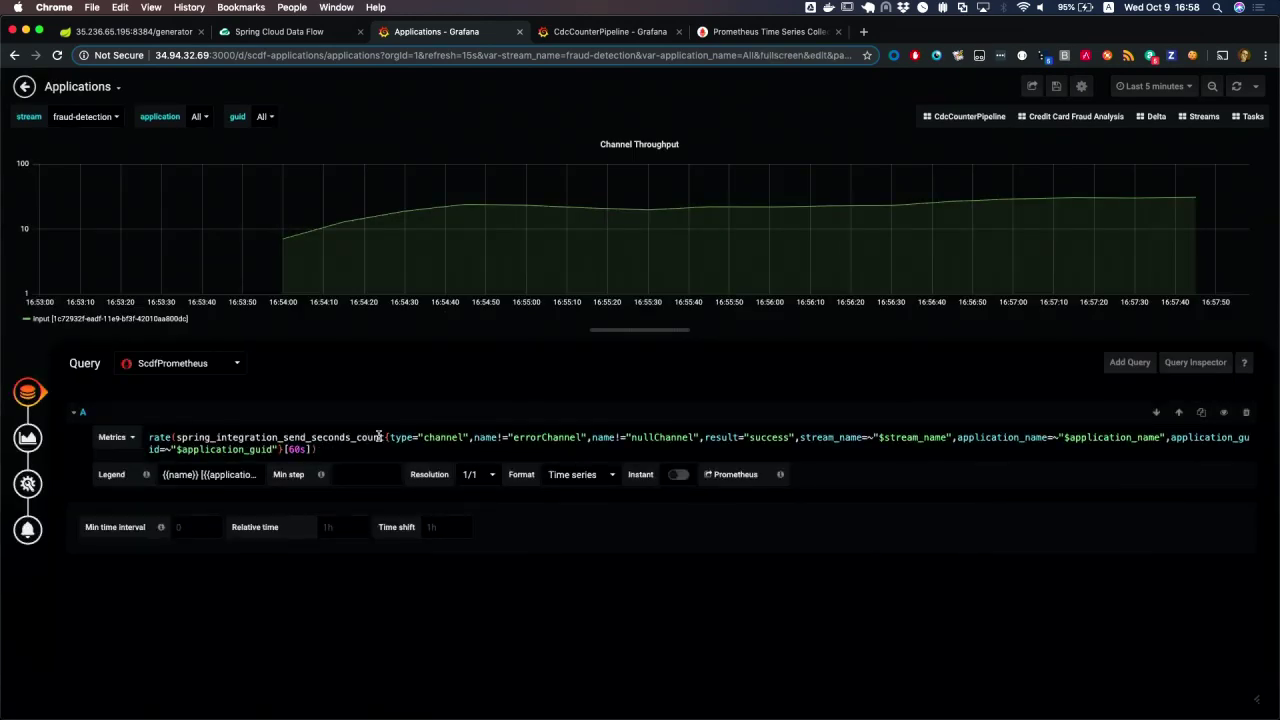
key(super+equal)
key(super+equal)
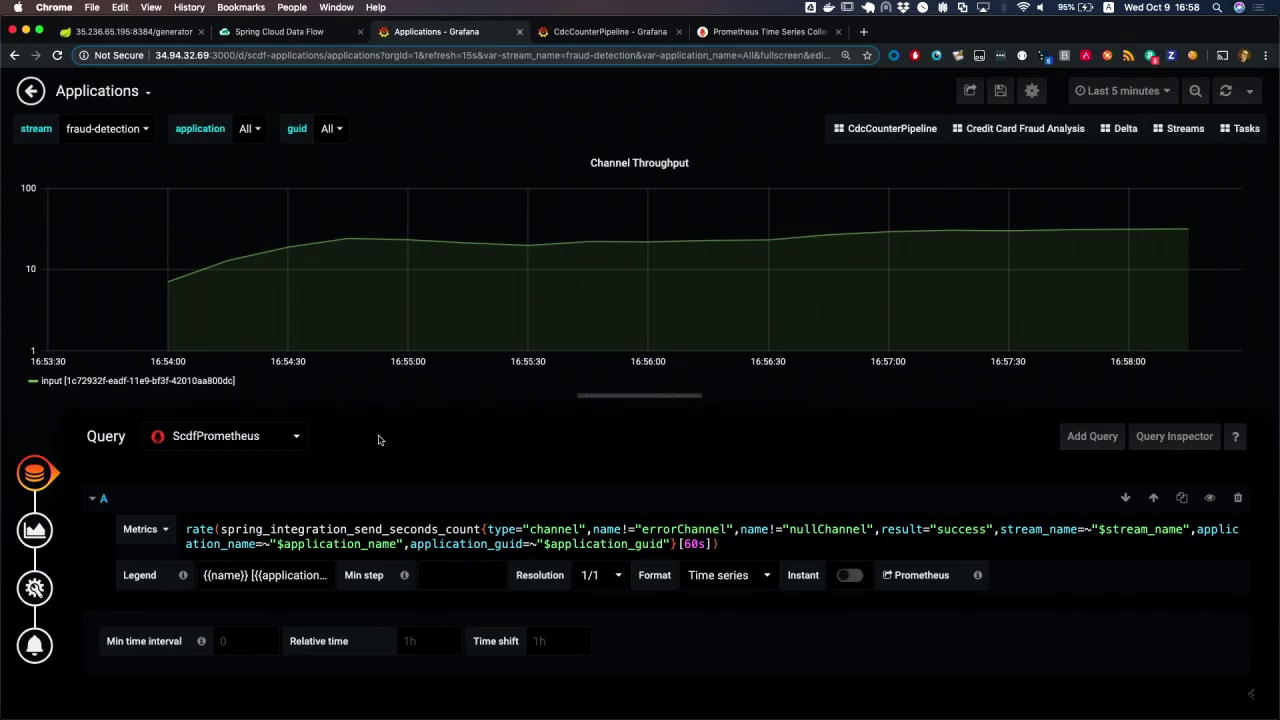
key(Escape)
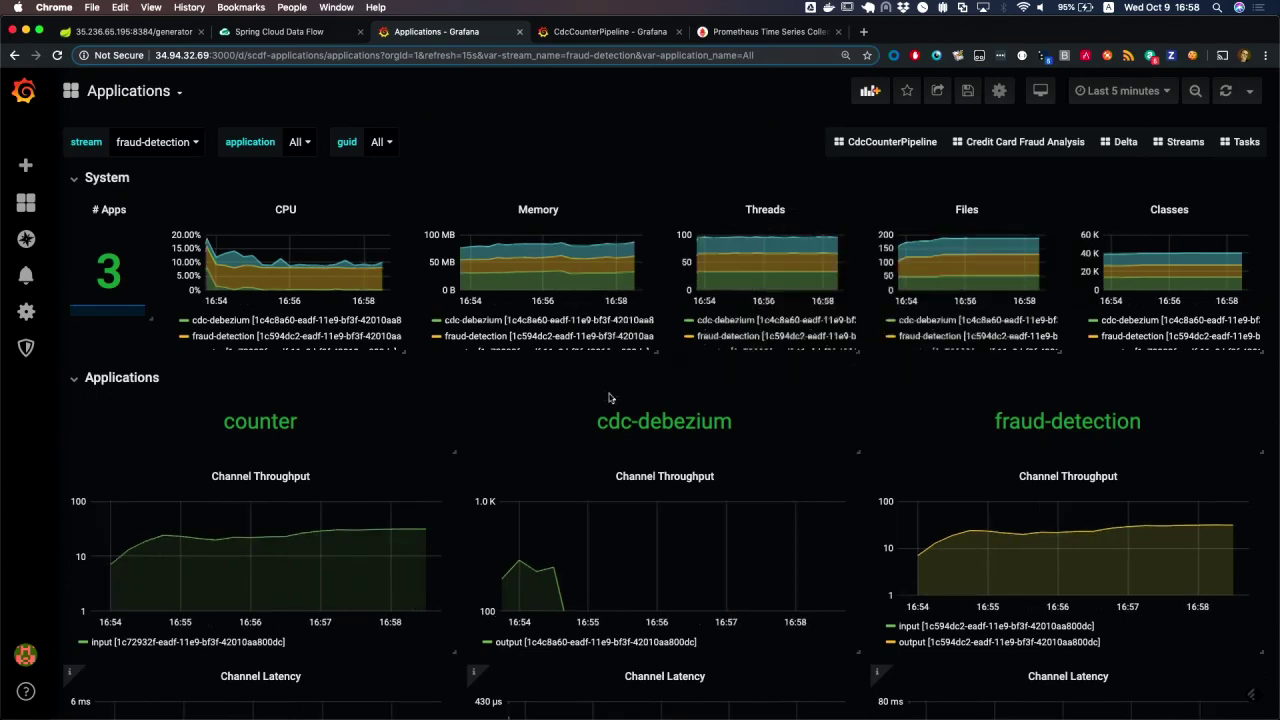
On the Credit Card Transaction Generator page, start the generator and set the fraud ratio to 75%
click(132, 31)
click(48, 324)
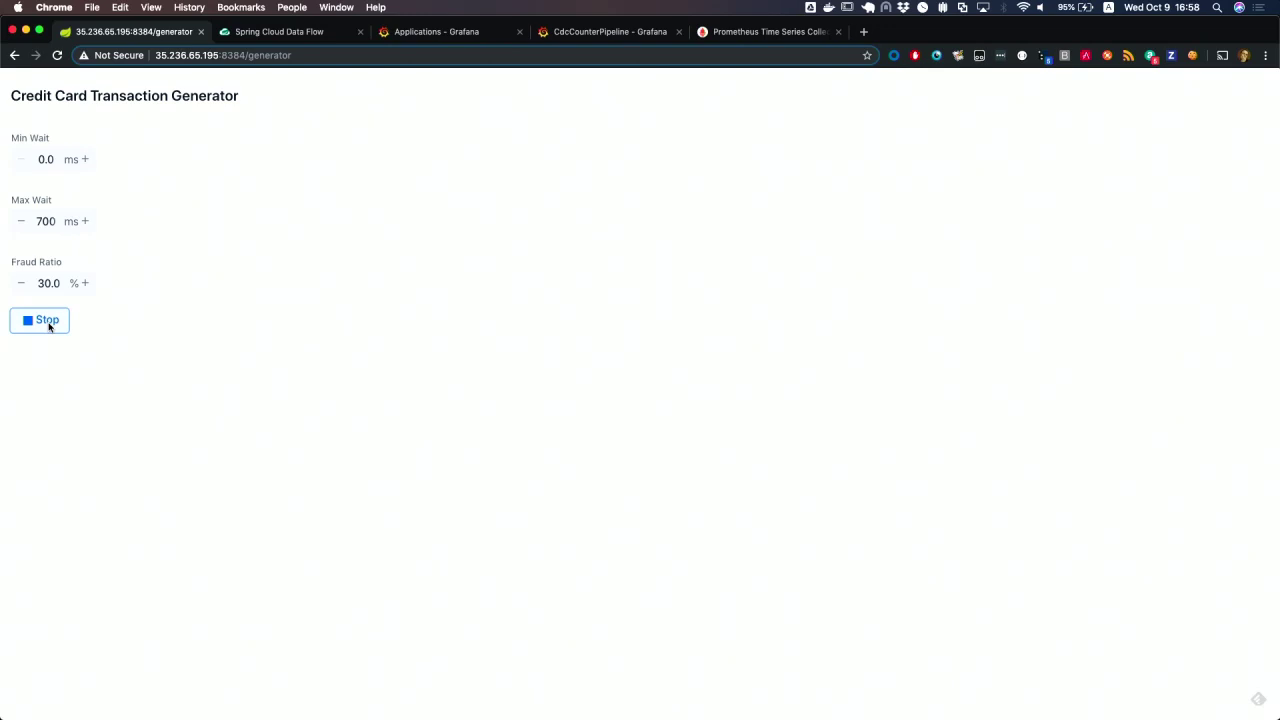
click(86, 285)
click(86, 285)
click(86, 285)
click(86, 285)
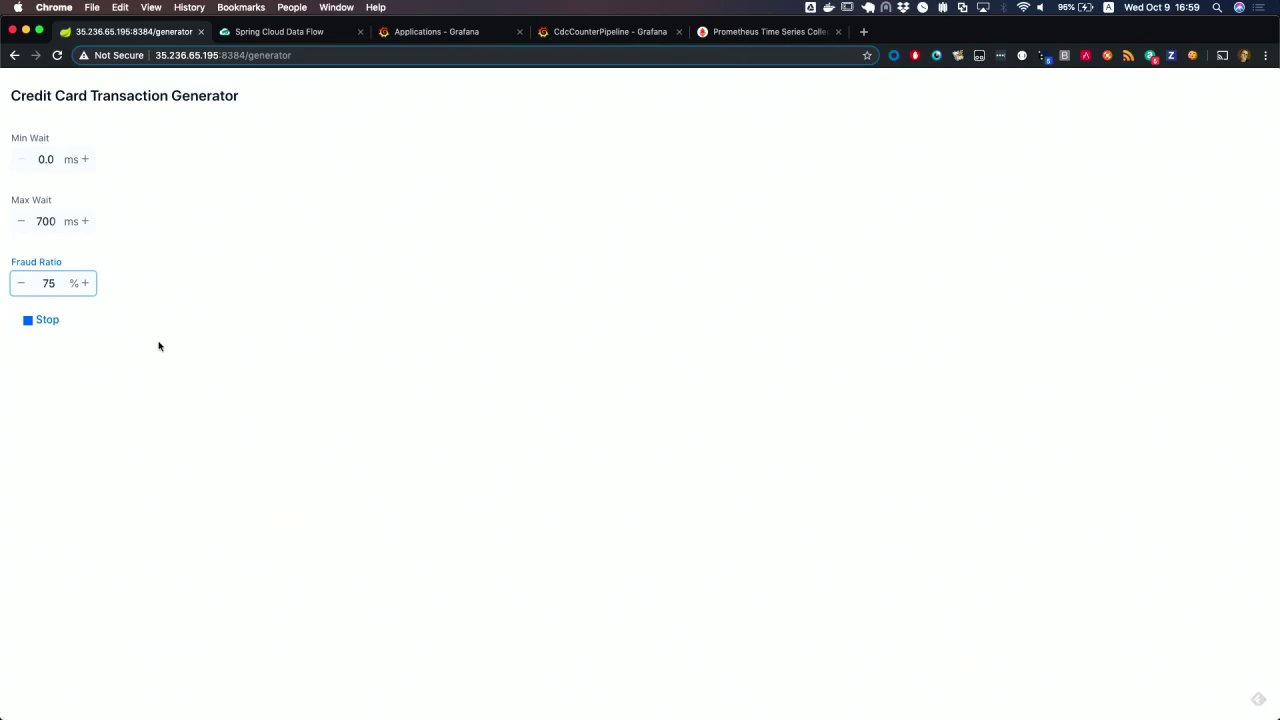
Bring up the CdcCounterPipeline dashboard to check the transaction record count and rate
key(super+Tab)
key(super+Tab)
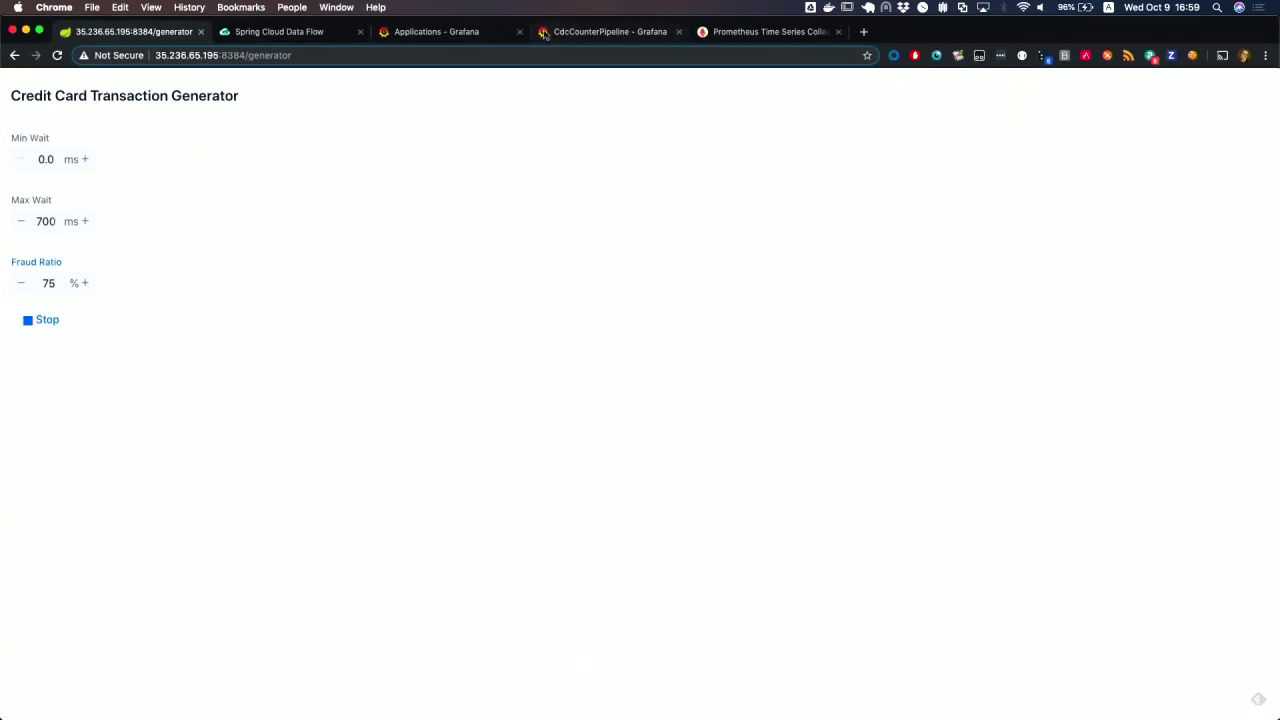
click(570, 34)
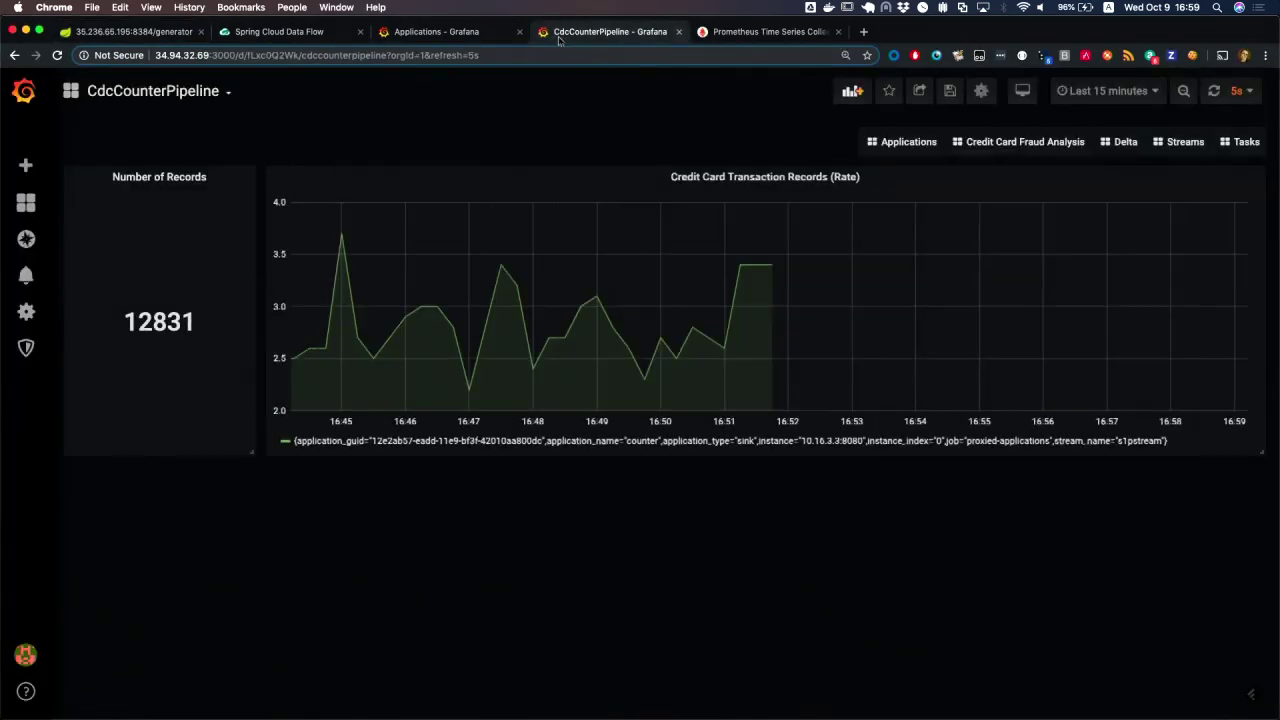
Return to the Applications dashboard for fraud-detection and set its auto-refresh interval to 5s
click(440, 32)
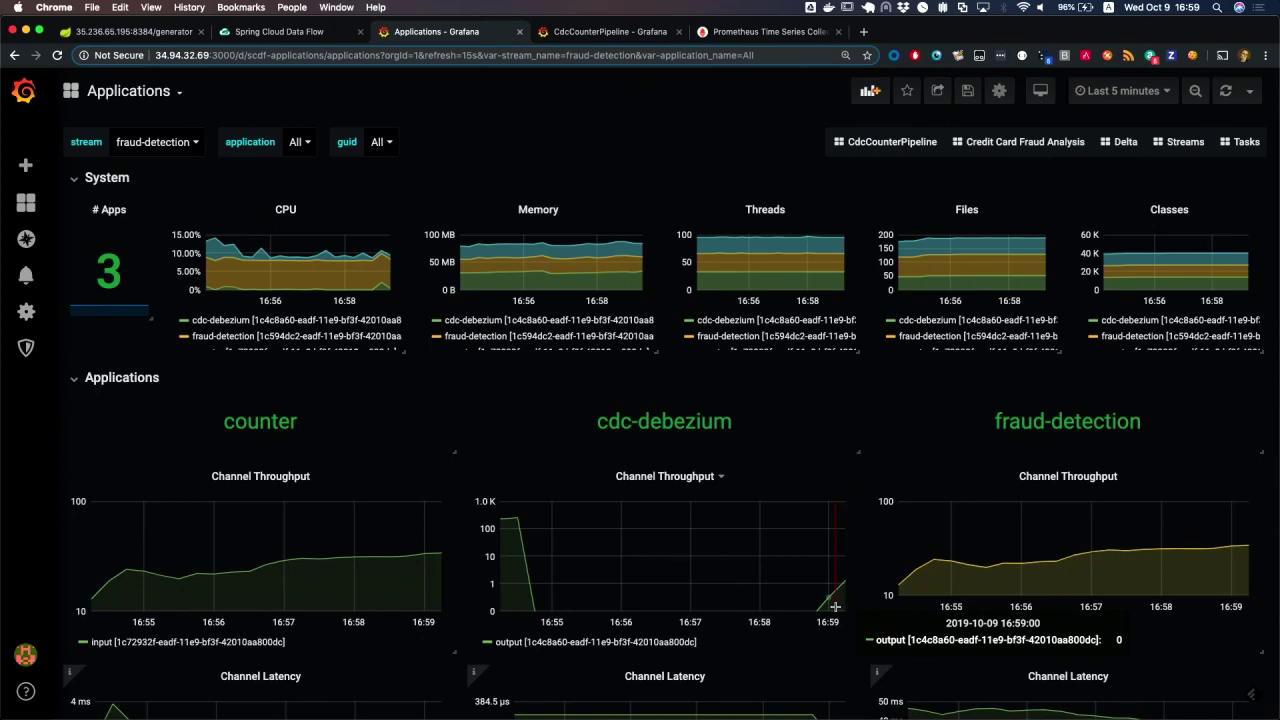
click(1249, 92)
click(1238, 143)
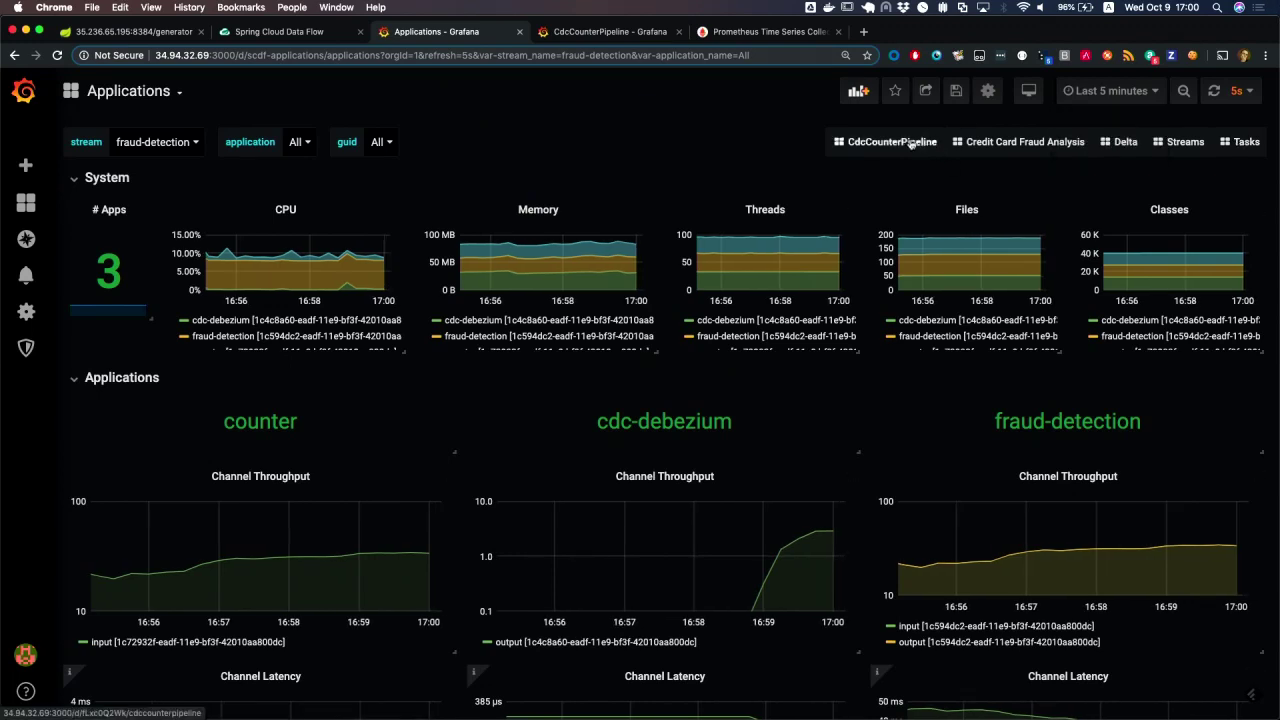
Open the Credit Card Fraud Analysis dashboard and check the fraud ratio, heatmap and fraud/normal rate
click(1028, 143)
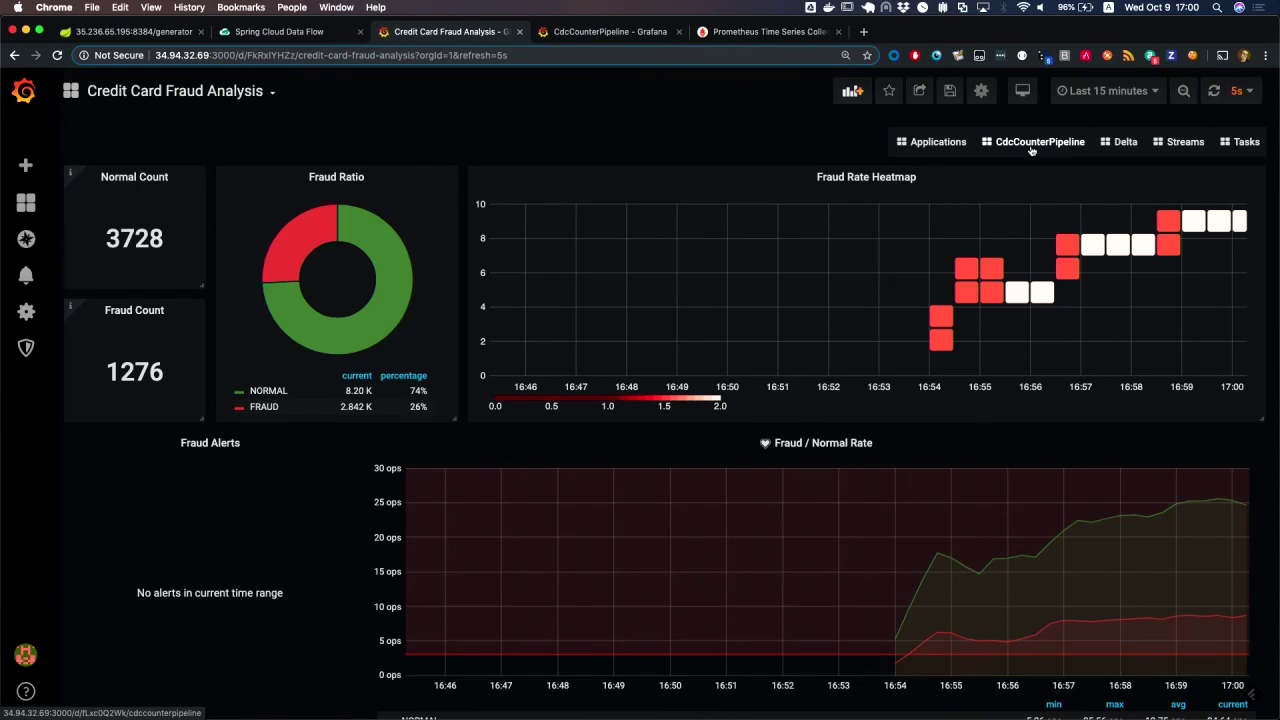
key(super+Tab)
key(super+shift+Tab)
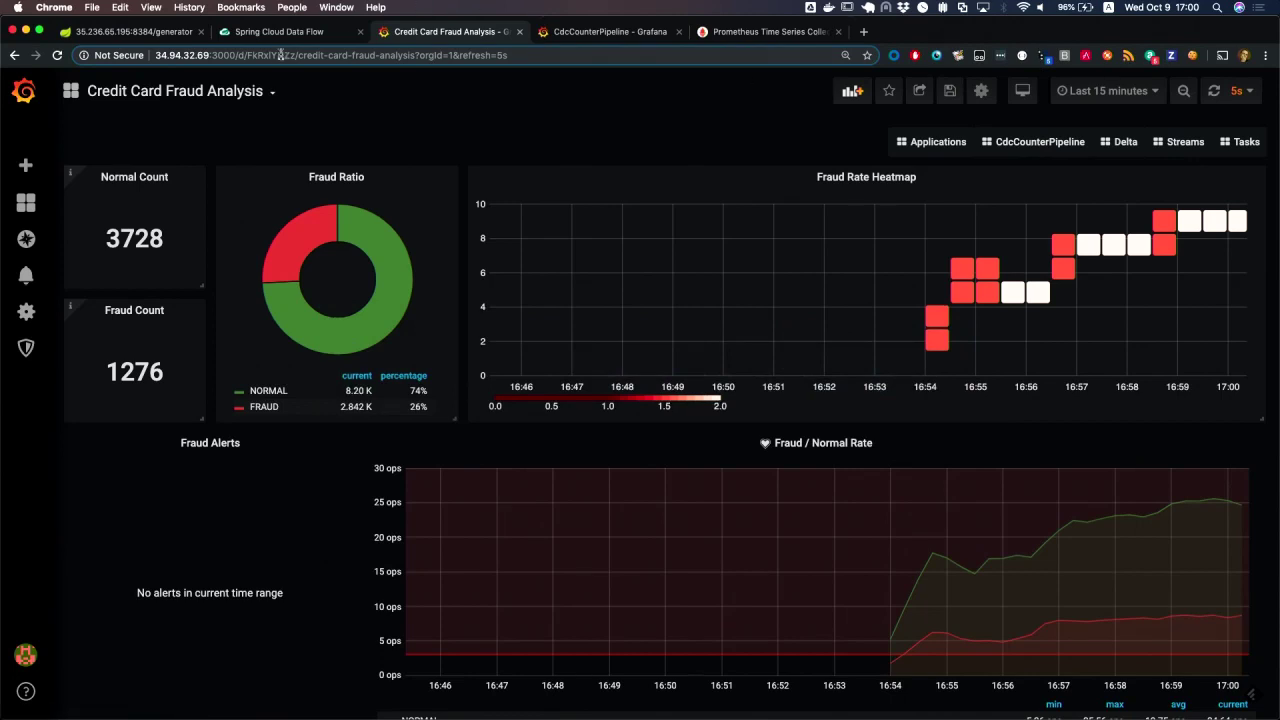
In Spring Cloud Data Flow, expand the fraud-detection stream's definition and inspect the properties of its fraud-detection processor and counter sink
click(284, 36)
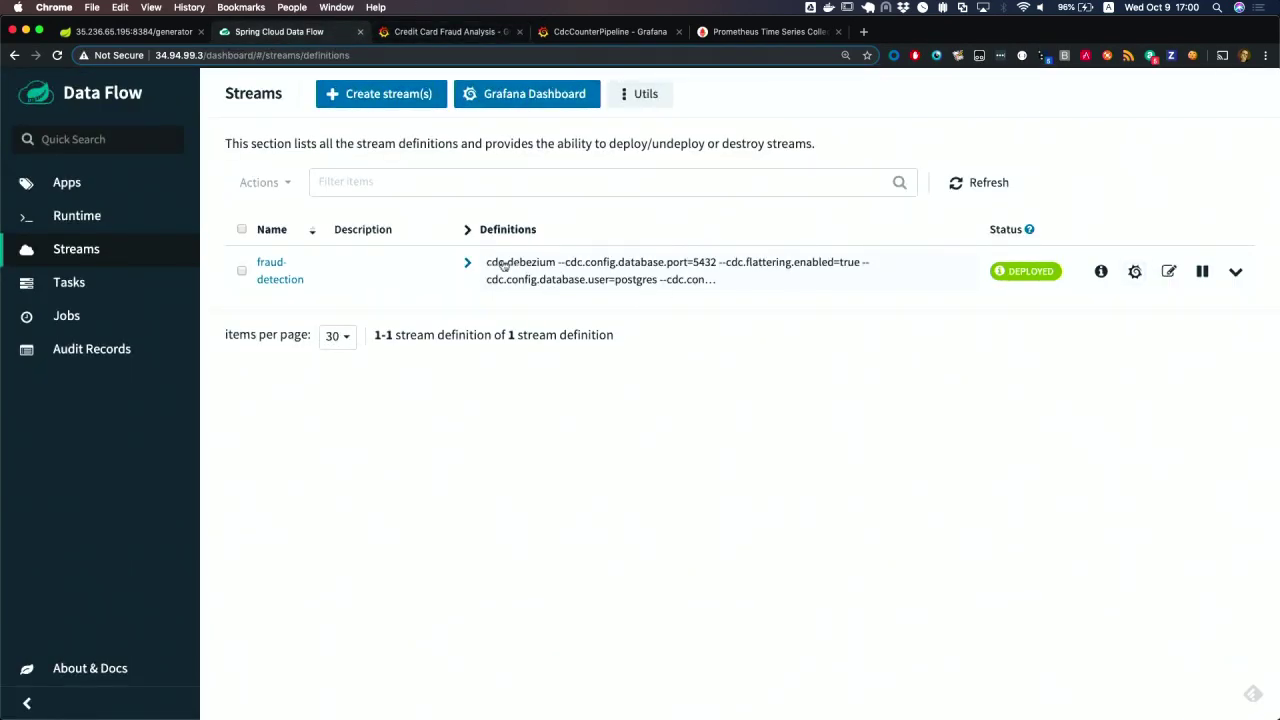
click(467, 262)
mouse_move(893, 388)
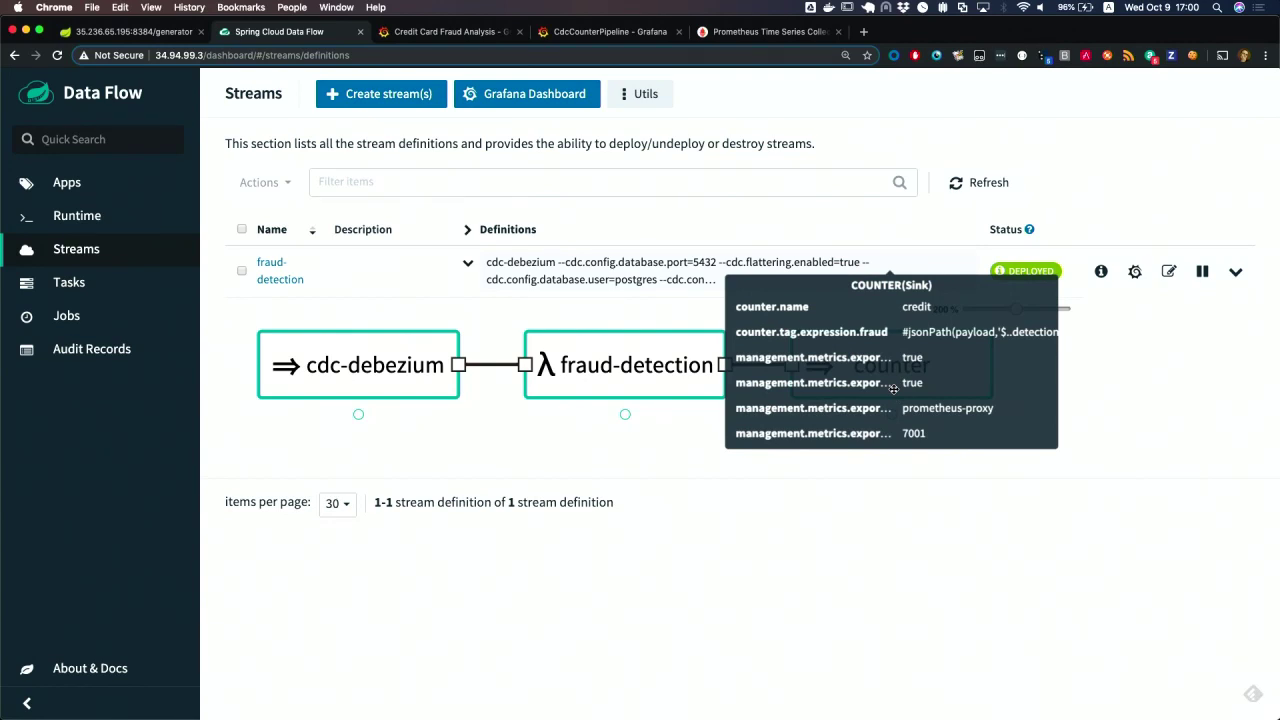
key(super+equal)
key(super+equal)
mouse_move(976, 536)
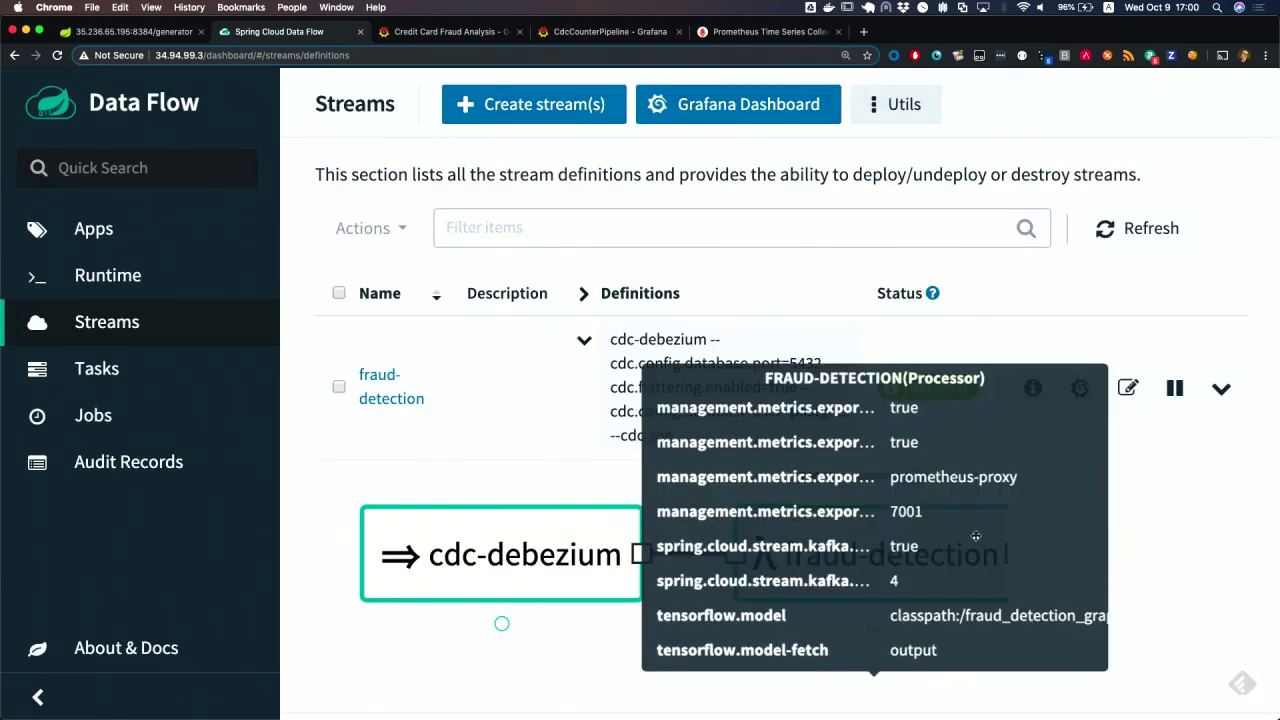
key(super+minus)
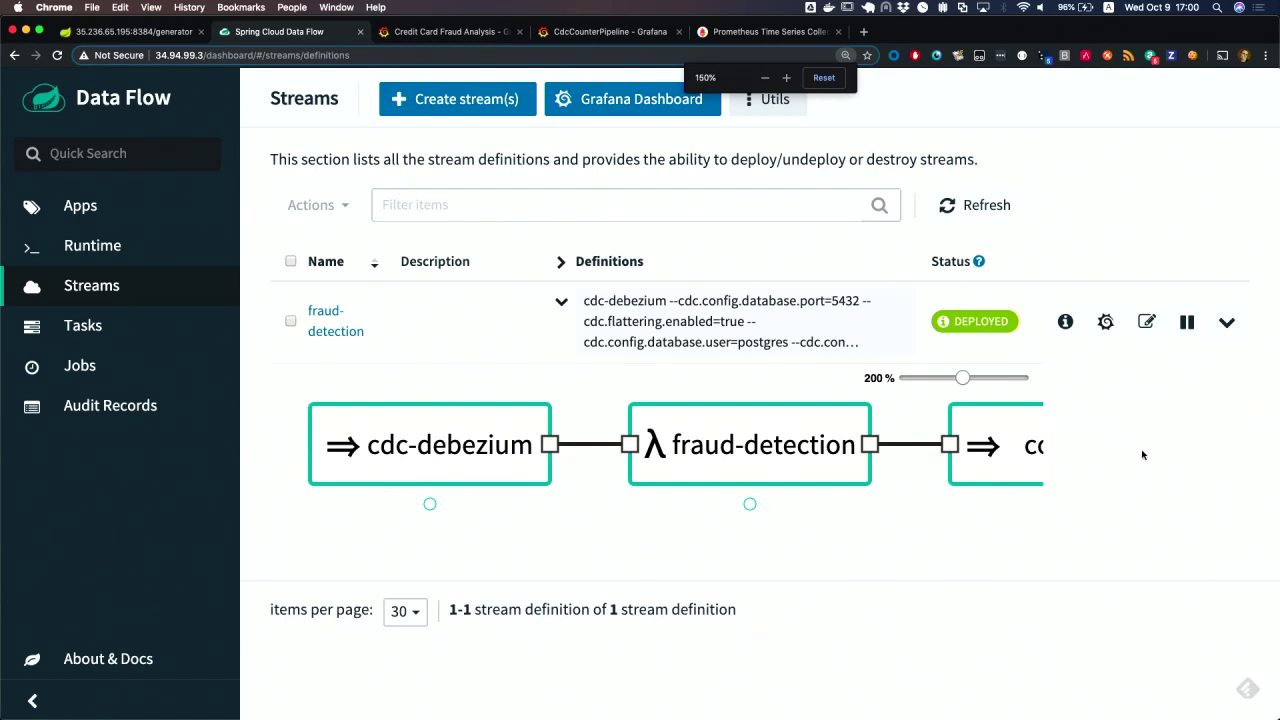
mouse_move(1008, 436)
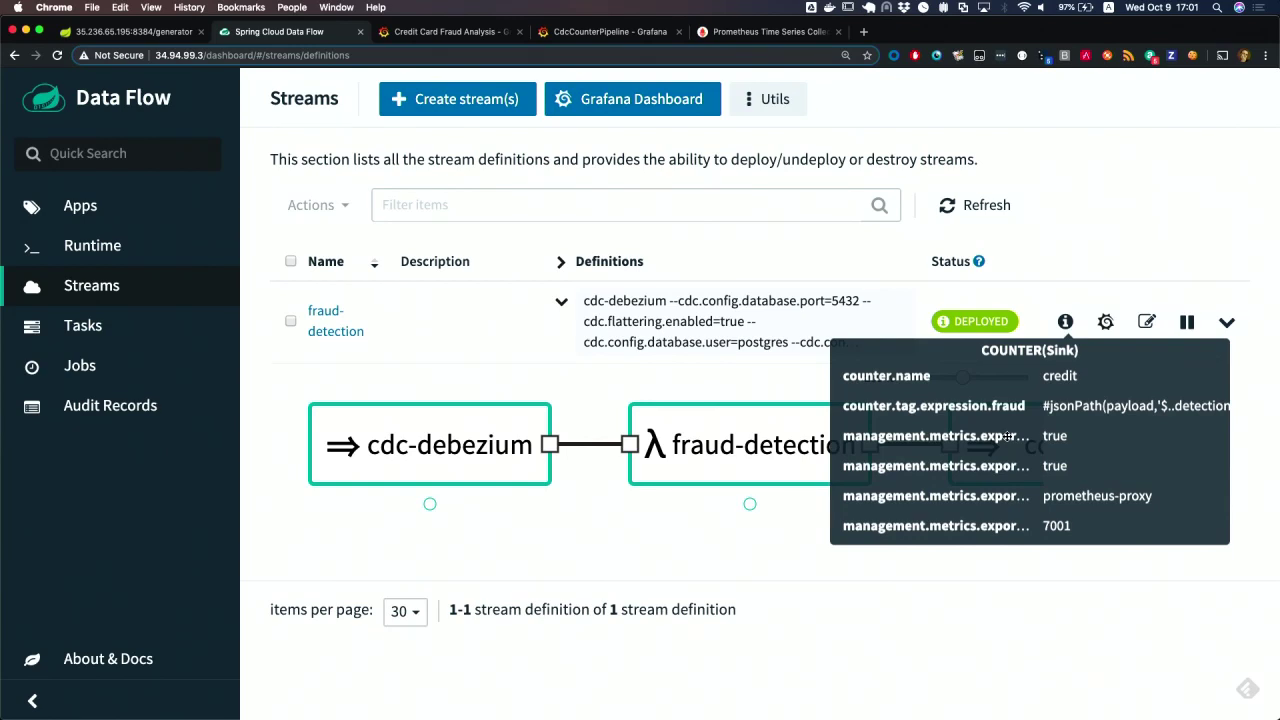
key(super+Tab)
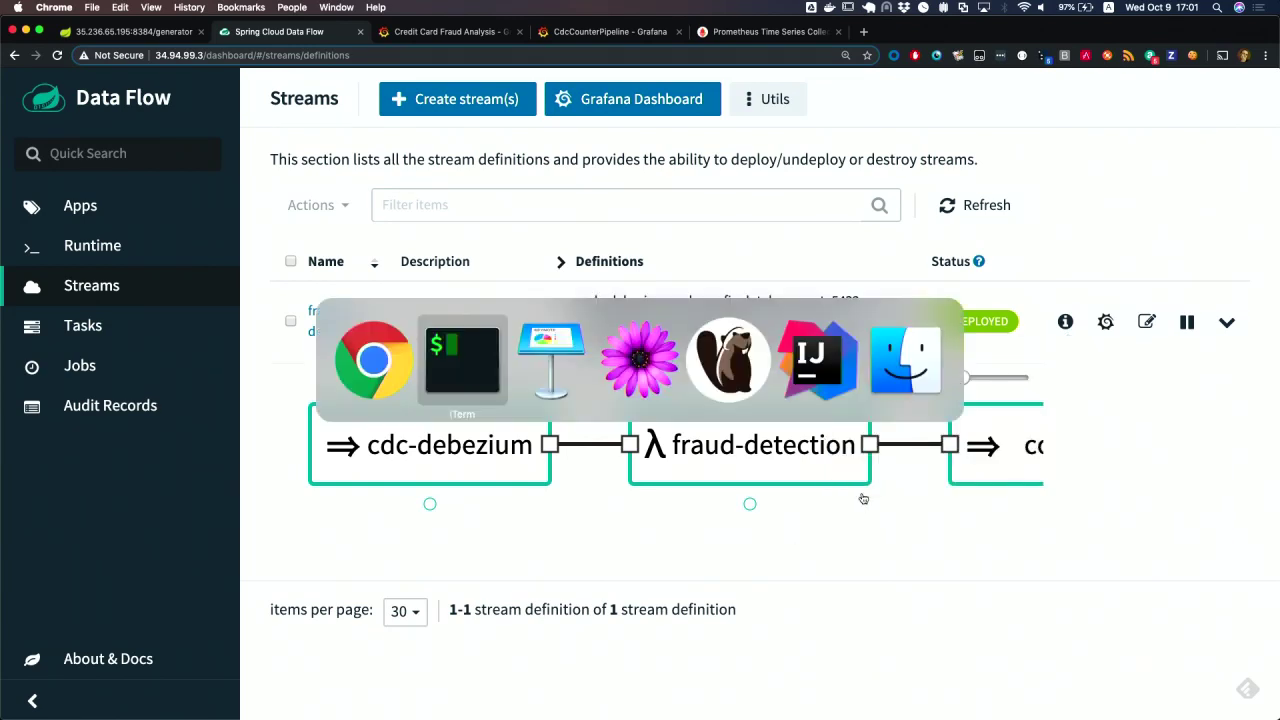
key(super+shift+Tab)
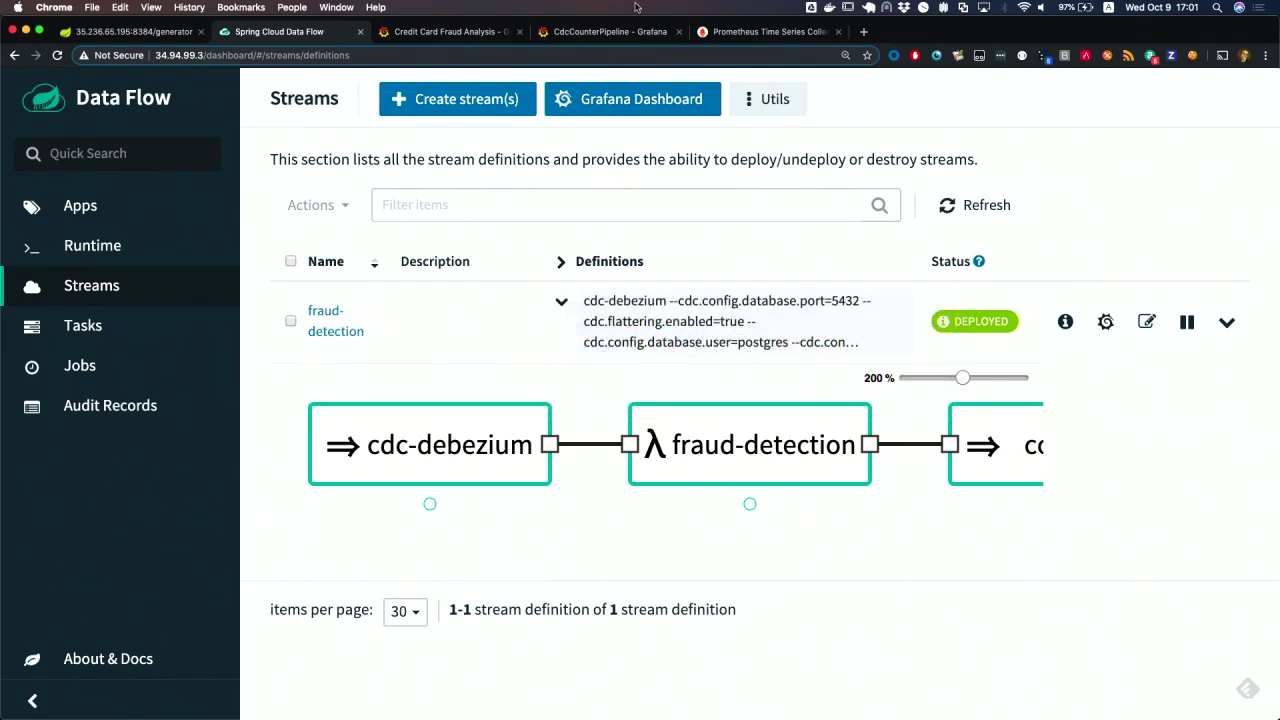
Close the CdcCounterPipeline browser tab and bring up the Credit Card Fraud Analysis dashboard
click(600, 31)
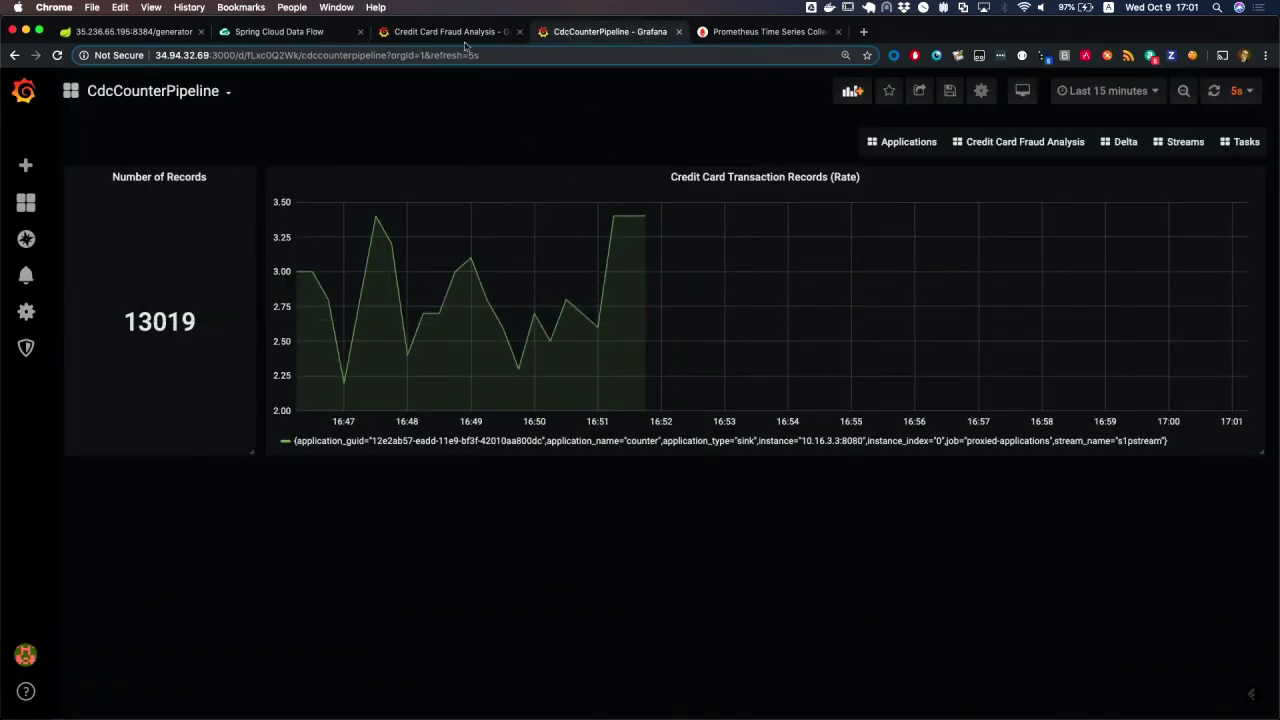
click(677, 31)
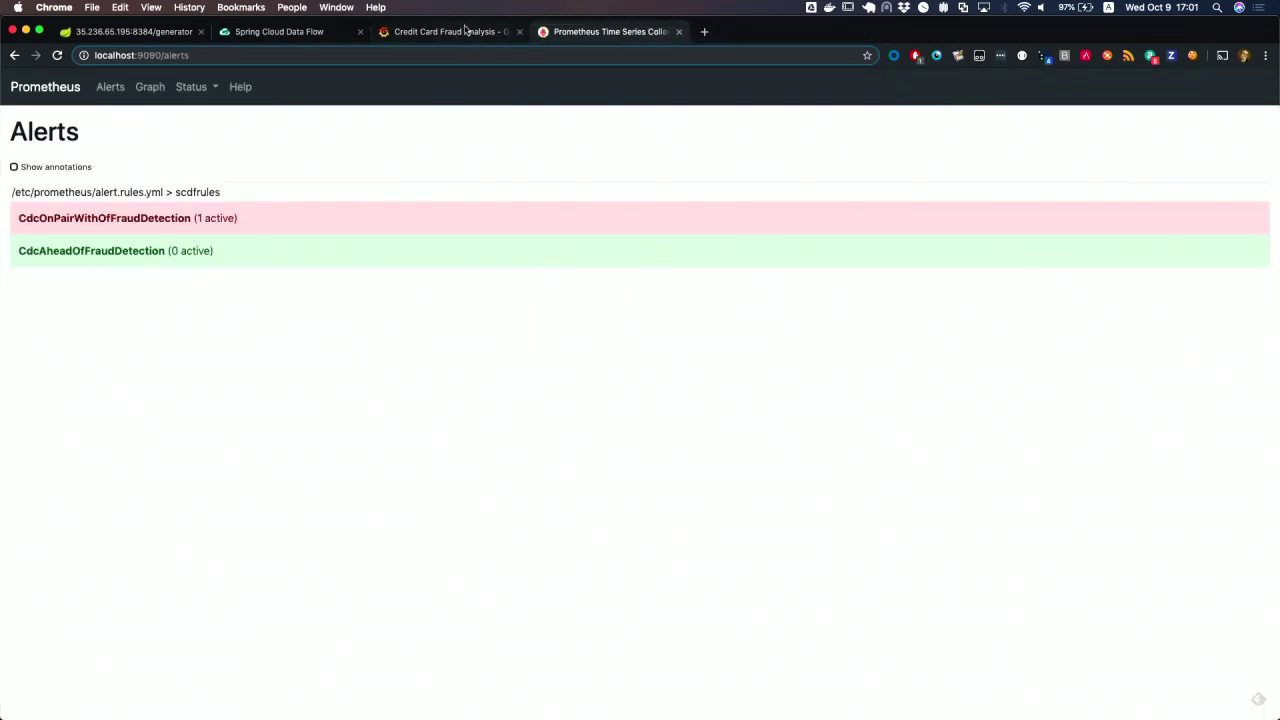
click(465, 31)
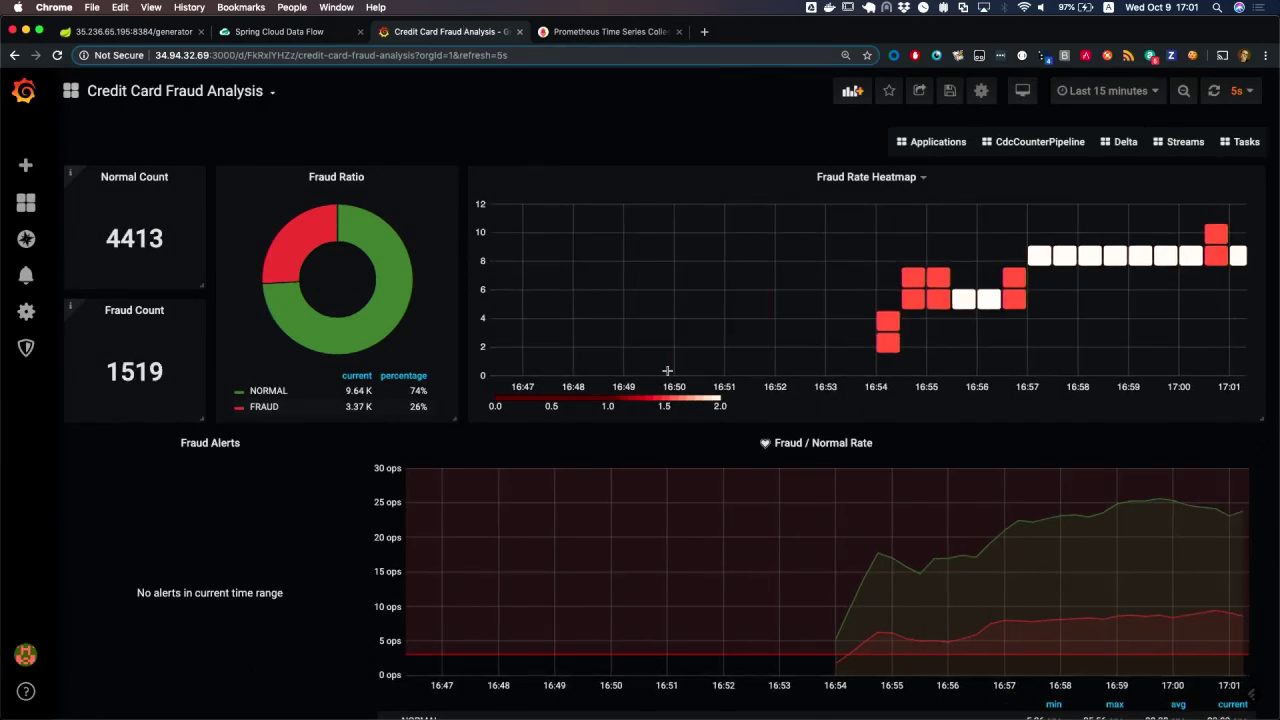
Open the Applications dashboard and select the fraud-detection stream to check its app metrics
click(933, 143)
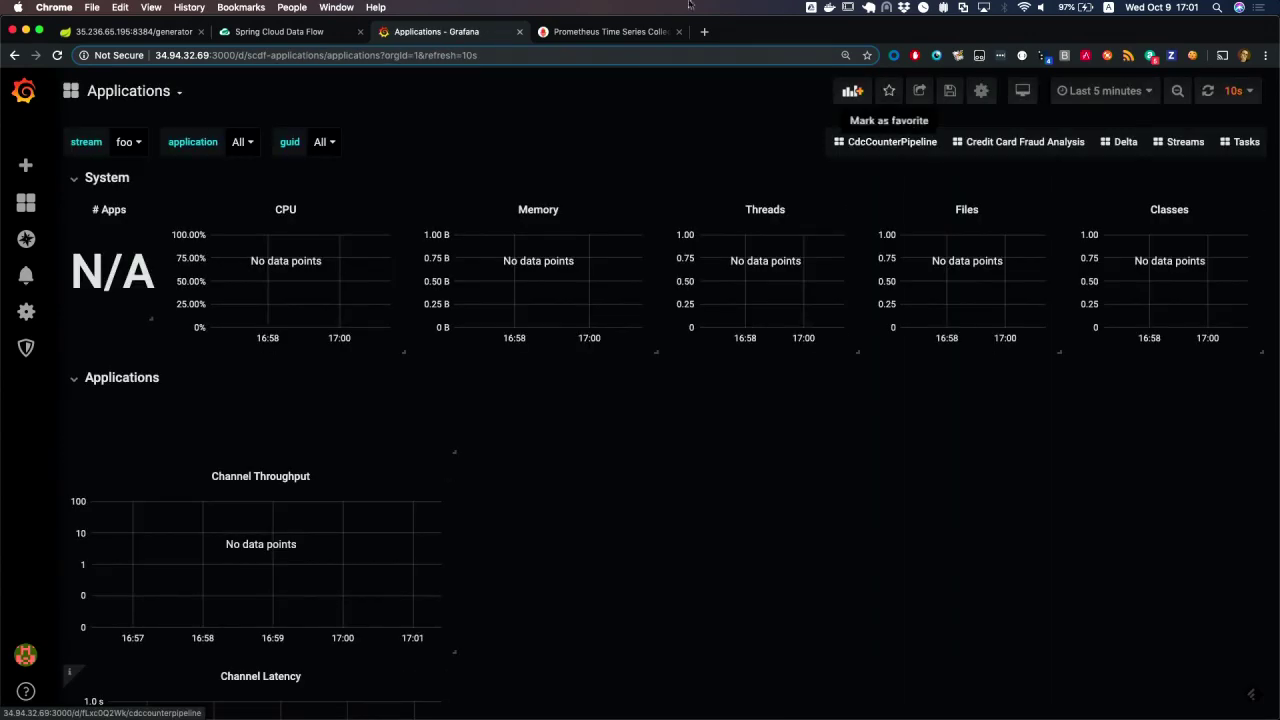
click(134, 143)
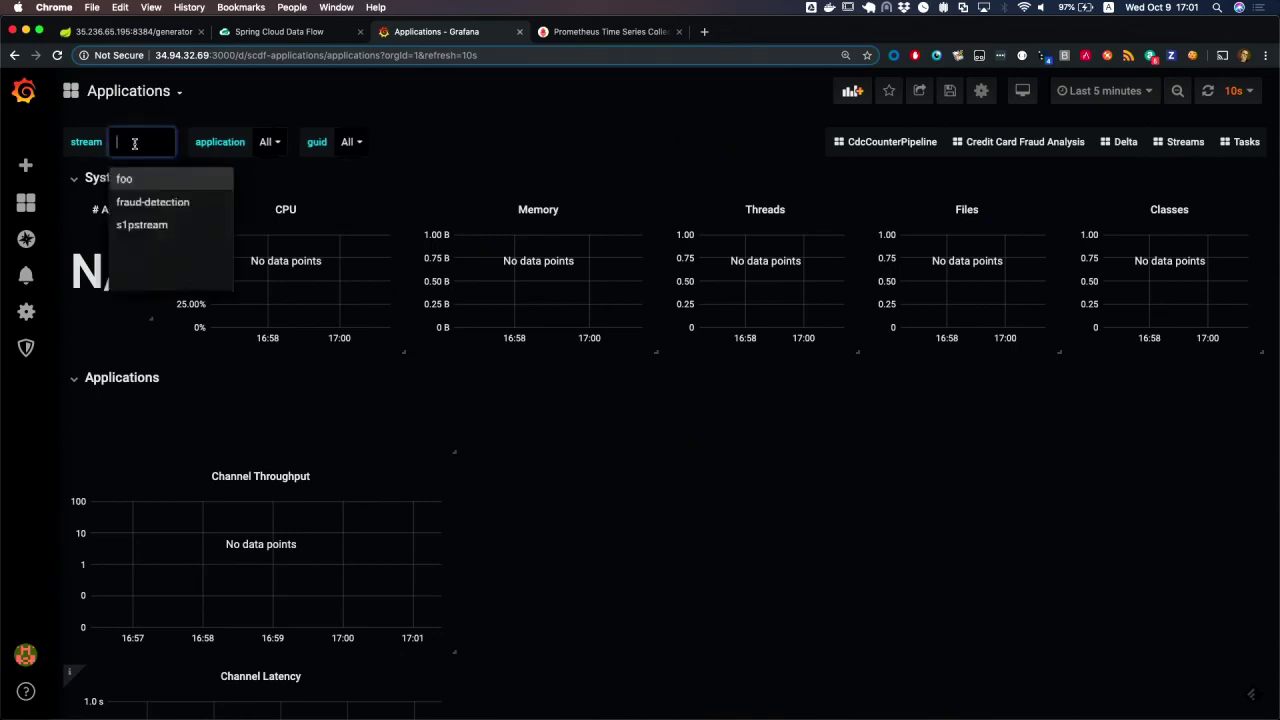
click(155, 203)
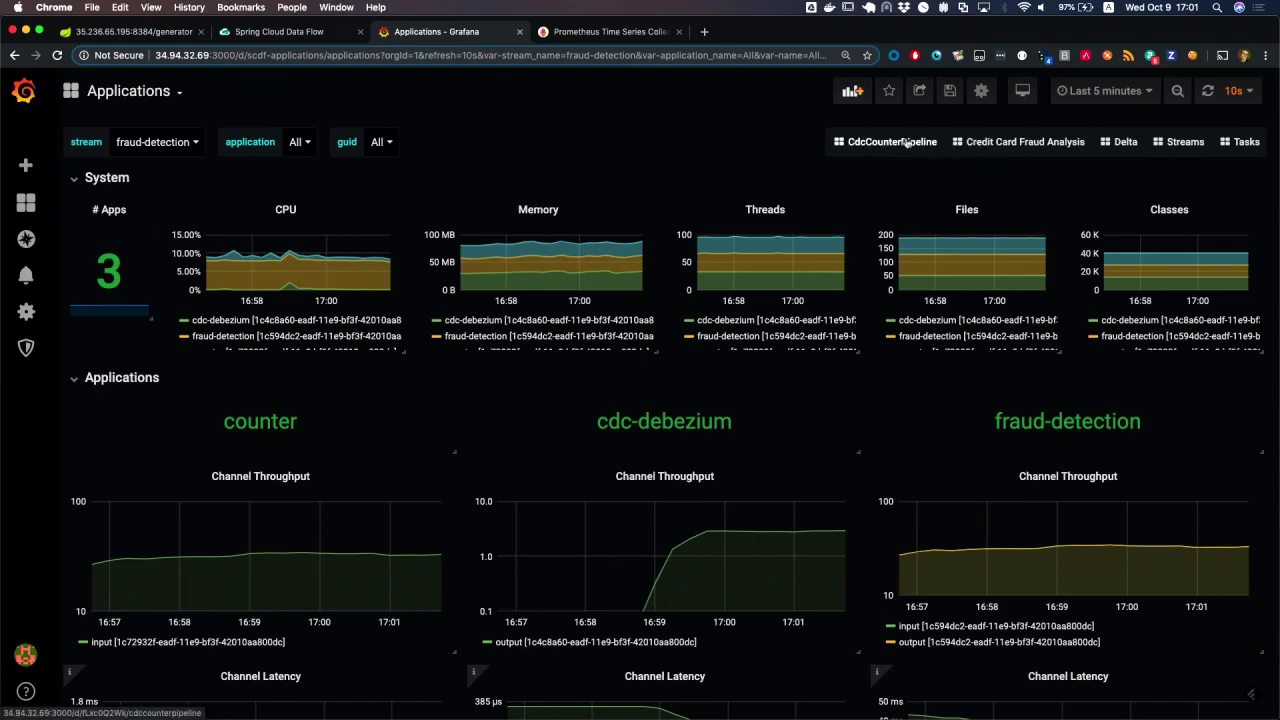
Check the Credit Card Fraud Analysis dashboard, discarding the unsaved dashboard changes, and reopen the Applications dashboard
click(1025, 142)
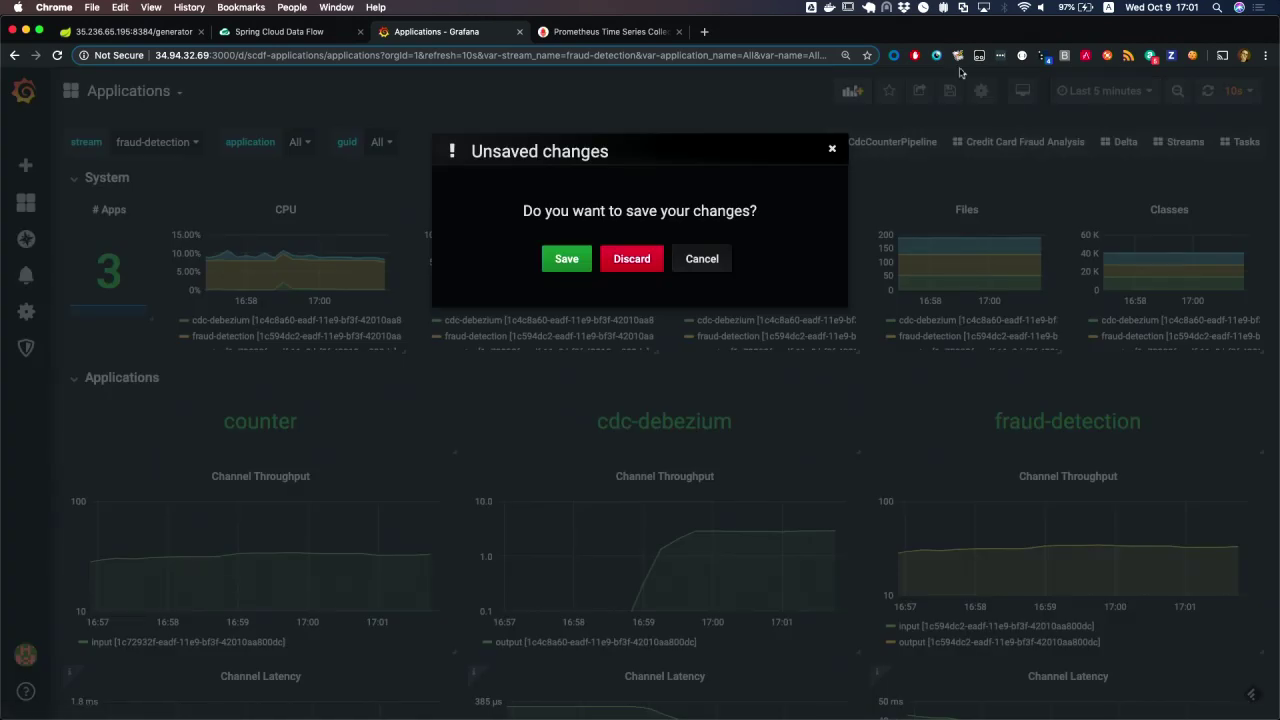
click(630, 262)
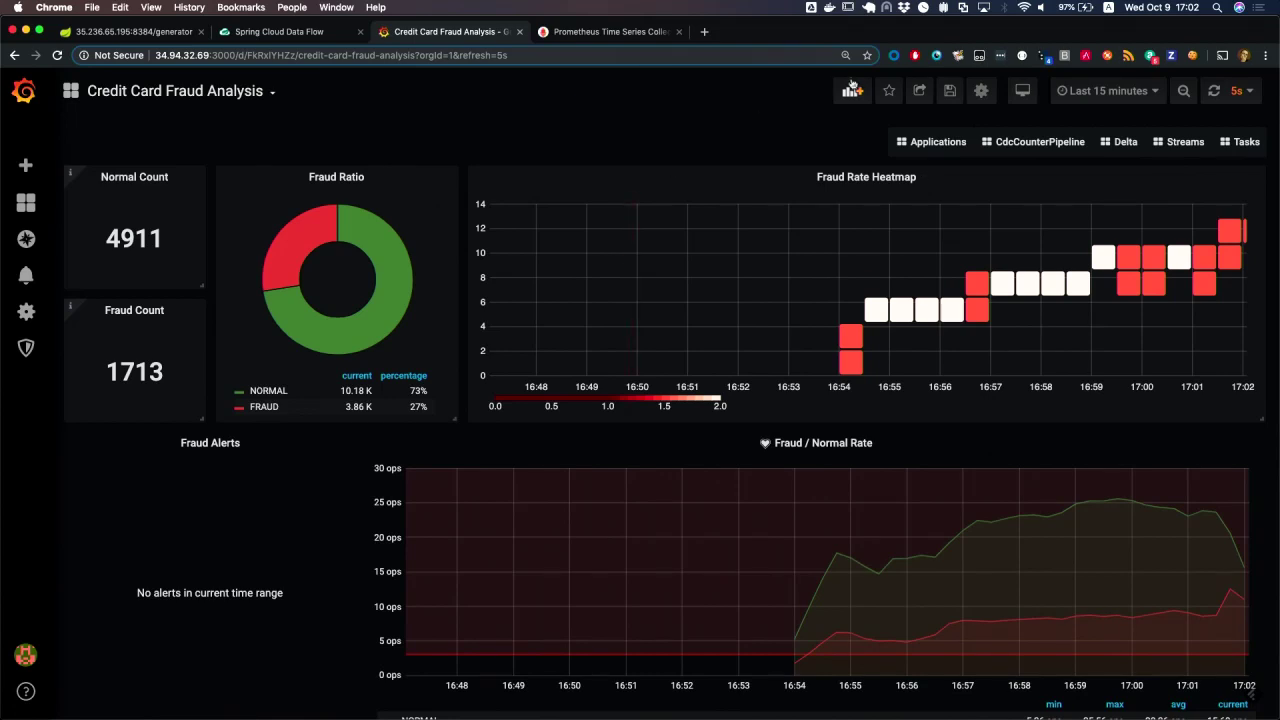
click(926, 143)
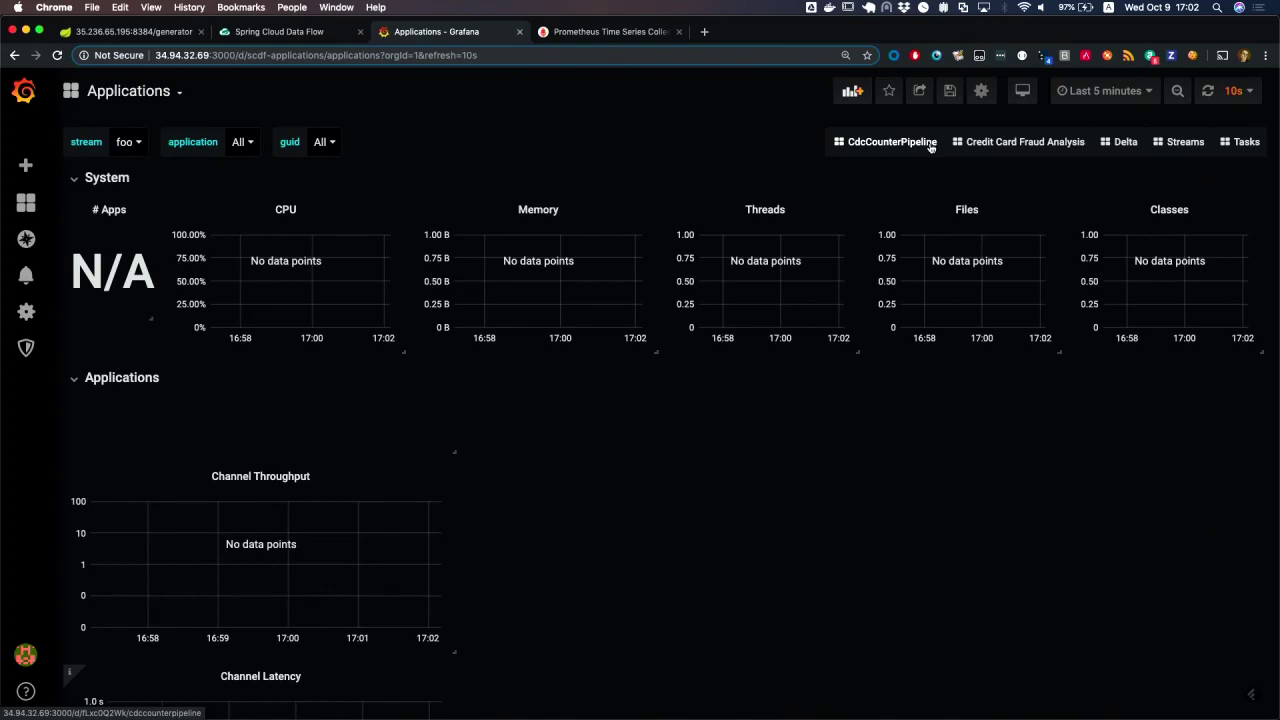
Select the fraud-detection stream on the Applications dashboard
click(140, 144)
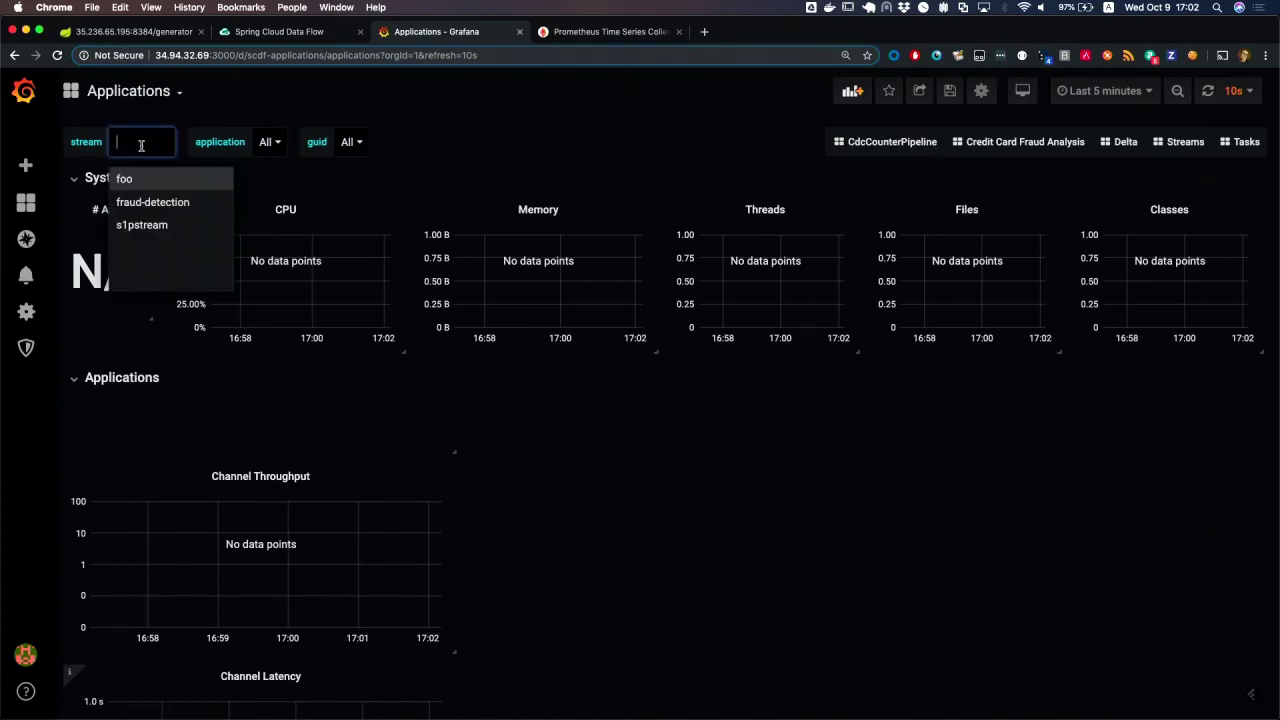
click(148, 202)
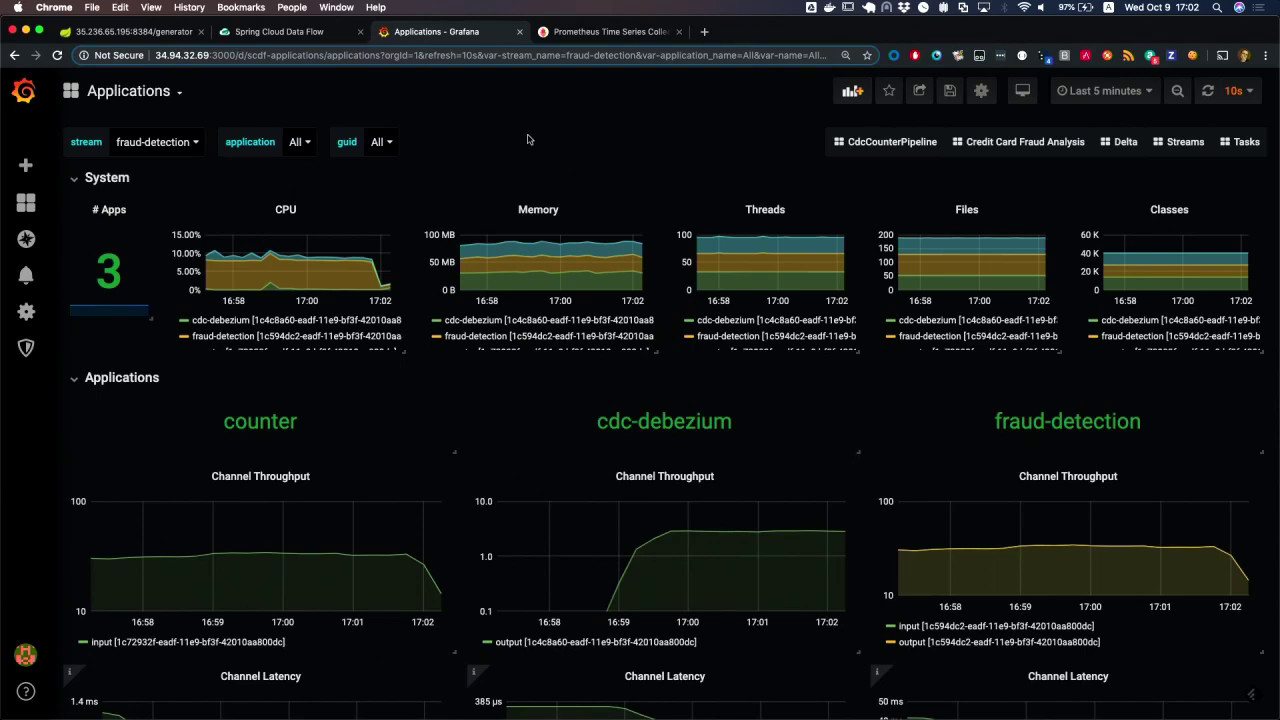
Set the credit card transaction generator's Max Wait to 7 ms, restart the generator and return to Grafana
click(143, 28)
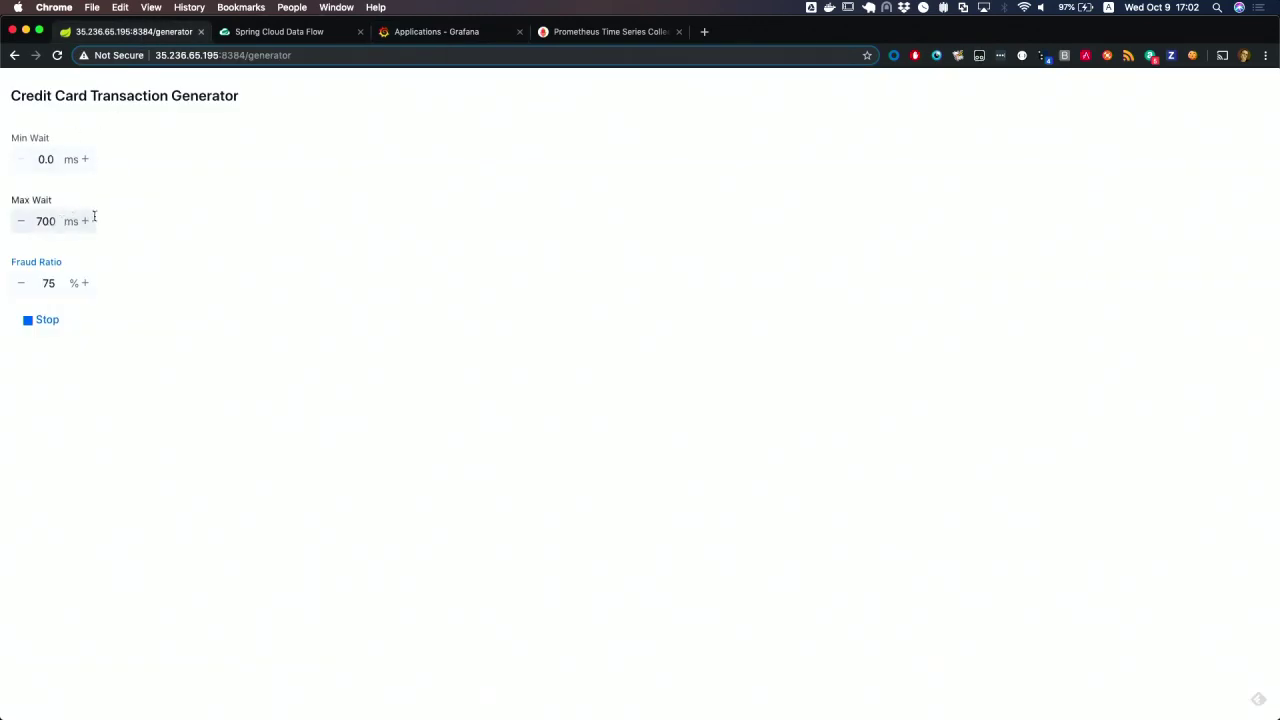
double_click(46, 222)
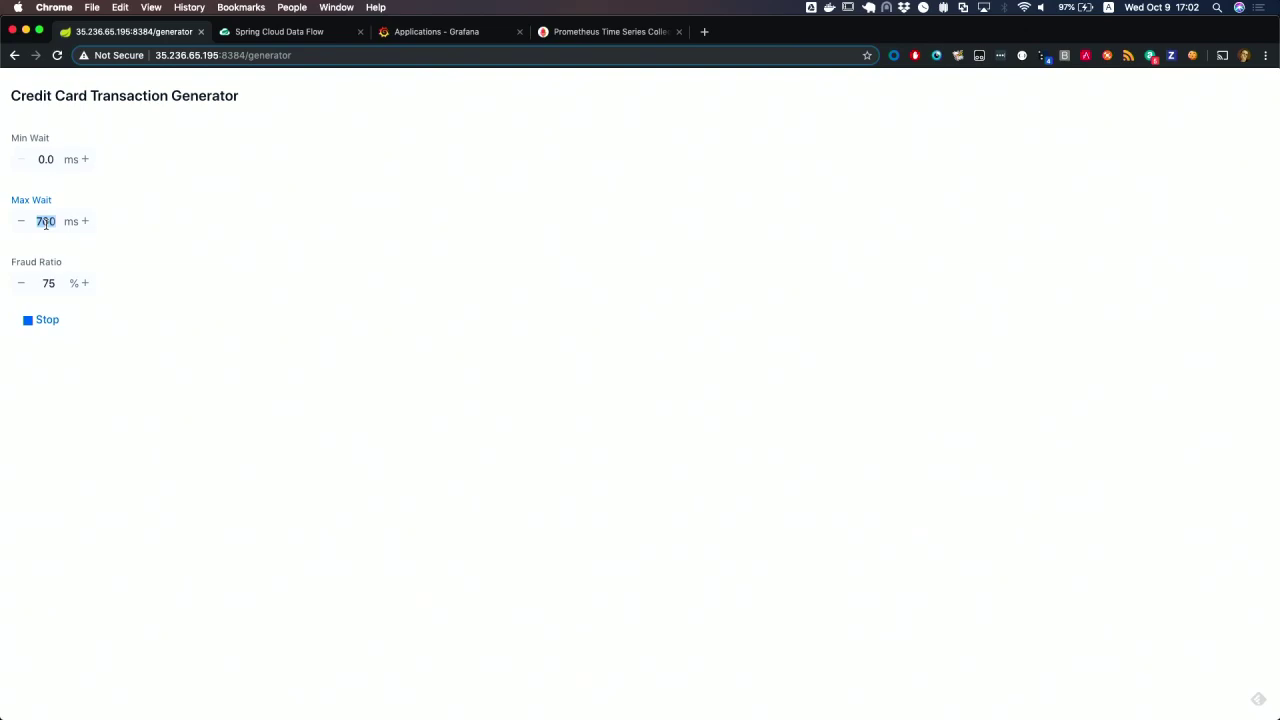
text(7)
click(48, 322)
click(50, 325)
click(400, 32)
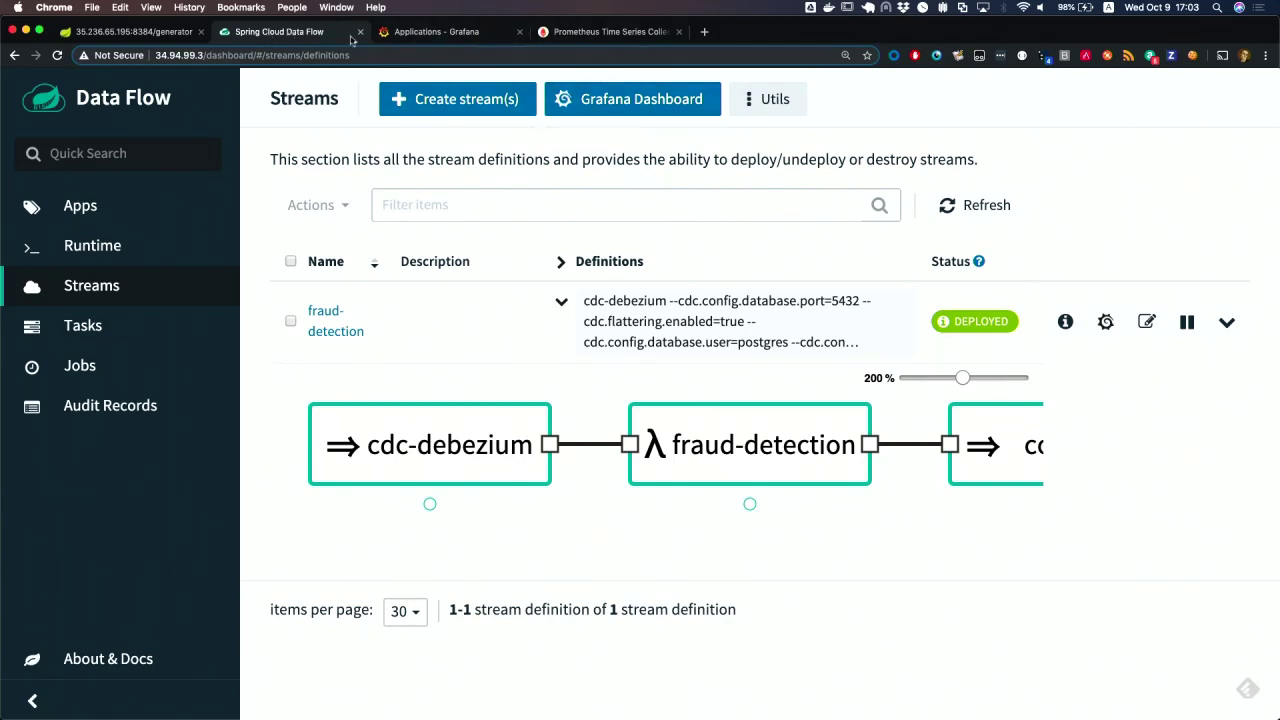
Lower the transaction generator's Max Wait to 6 ms and check the Applications dashboard in Grafana
click(130, 31)
click(50, 221)
key(BackSpace)
text(6)
click(197, 266)
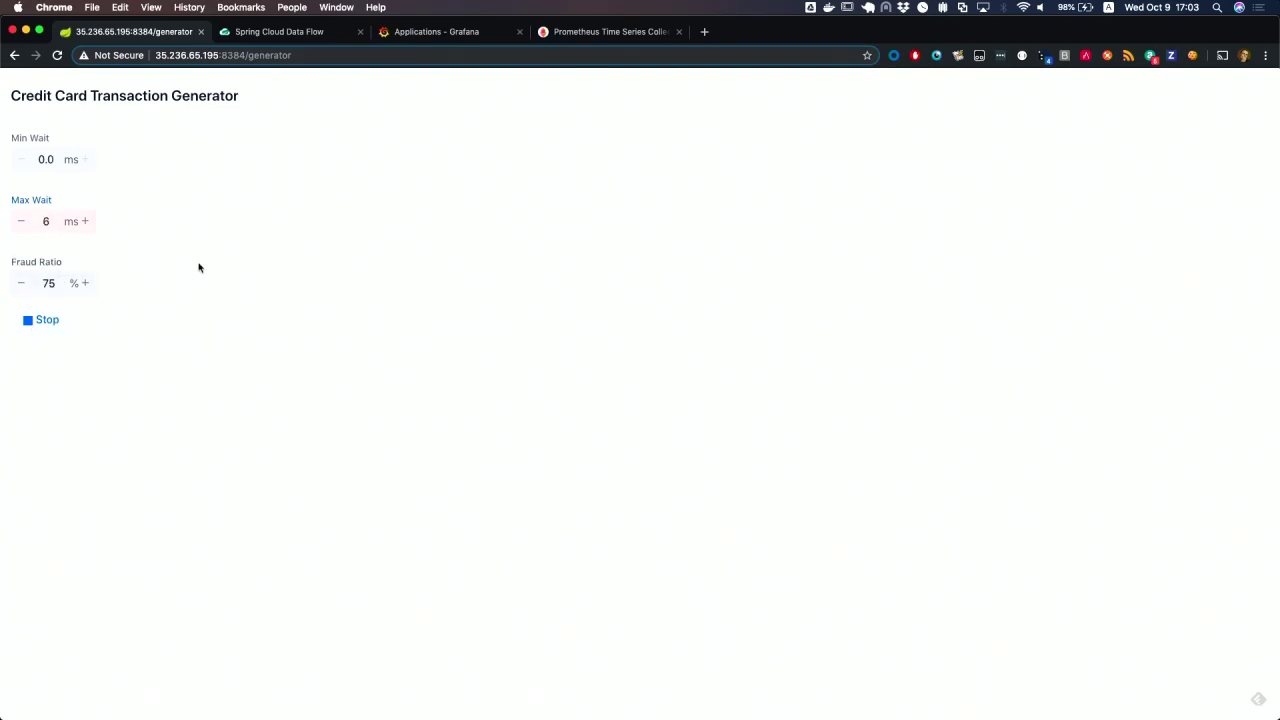
click(394, 33)
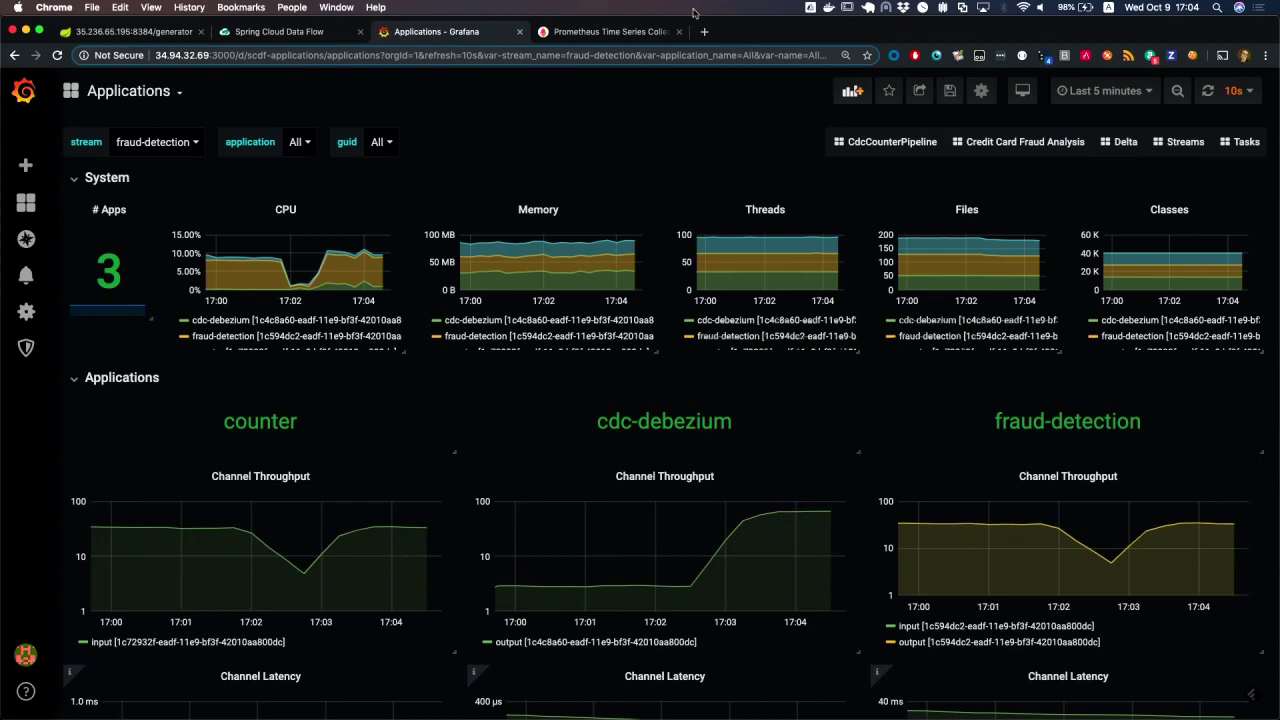
Set the transaction generator's Max Wait to 3 ms
click(120, 31)
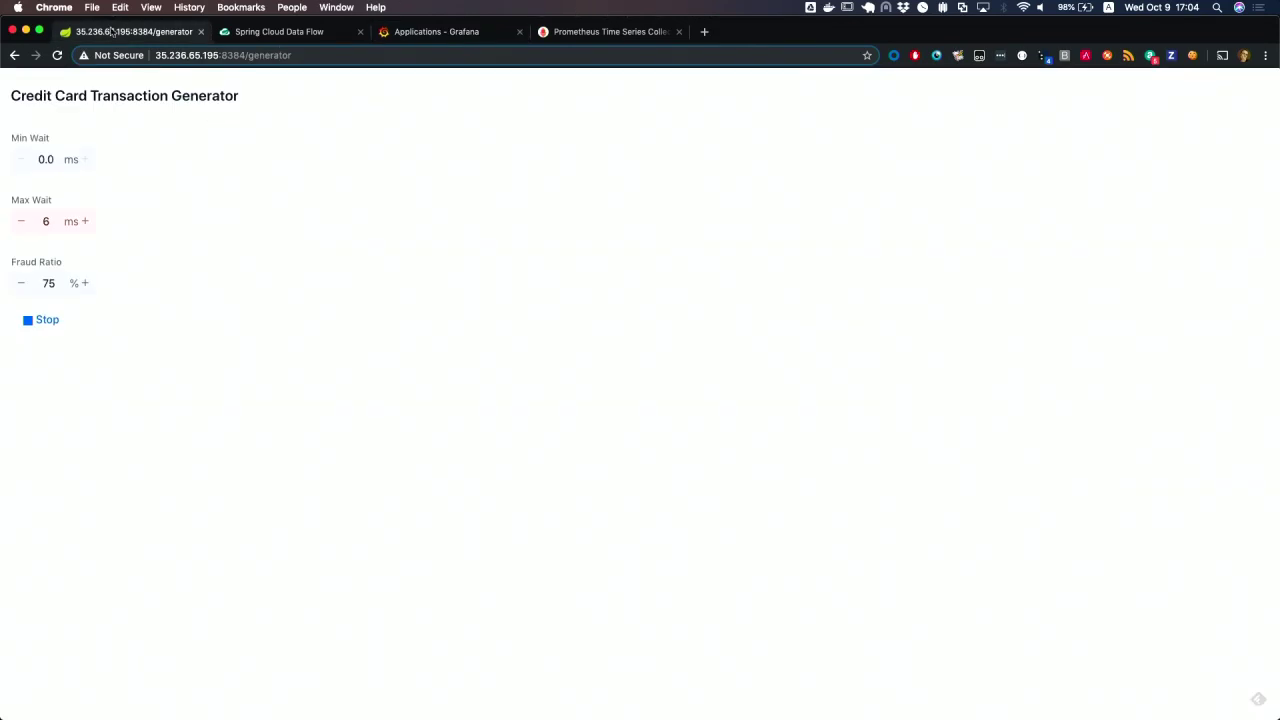
click(46, 219)
key(BackSpace)
text(3)
click(95, 331)
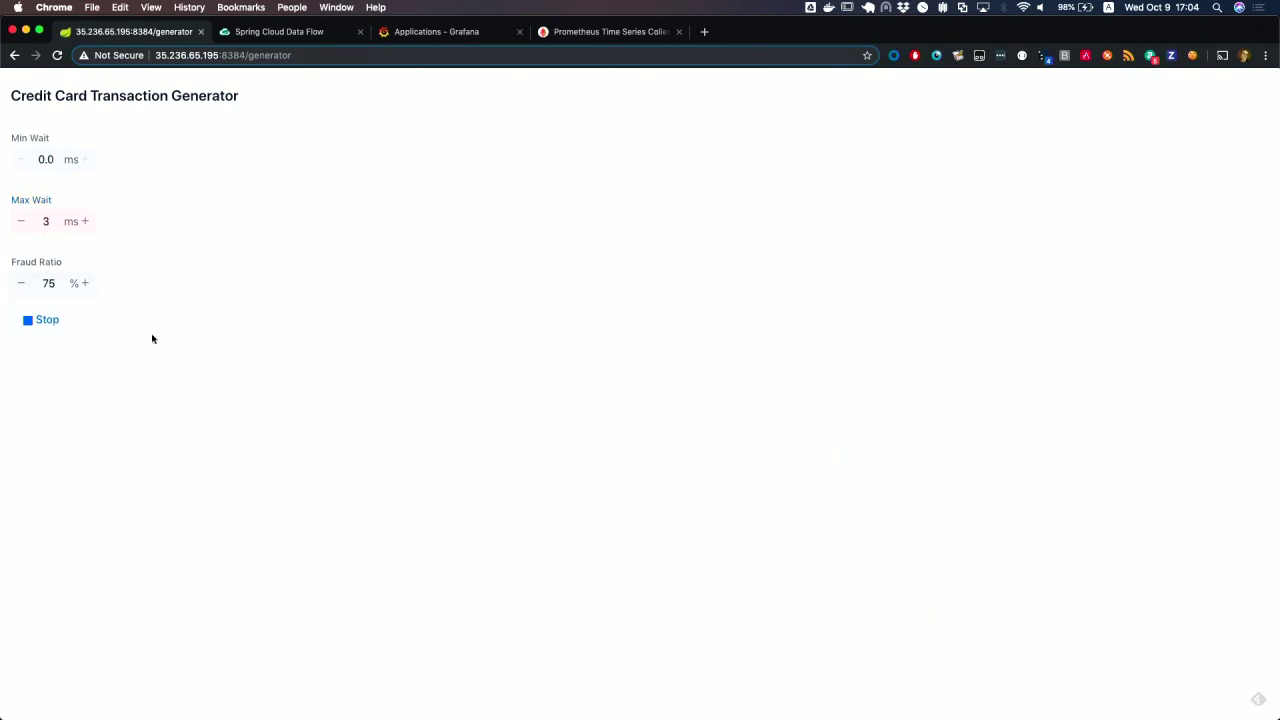
In Grafana, open the Delta dashboard and limit its time range to the last 5 minutes
click(402, 34)
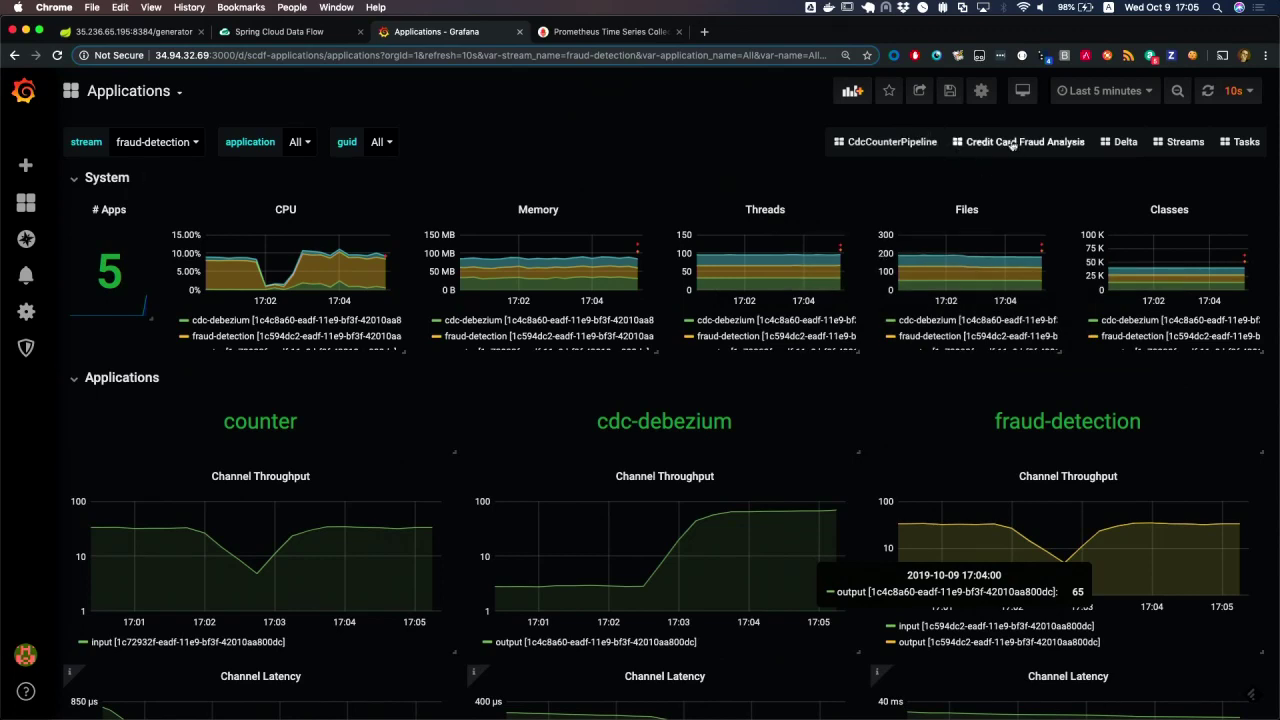
click(1121, 143)
click(632, 259)
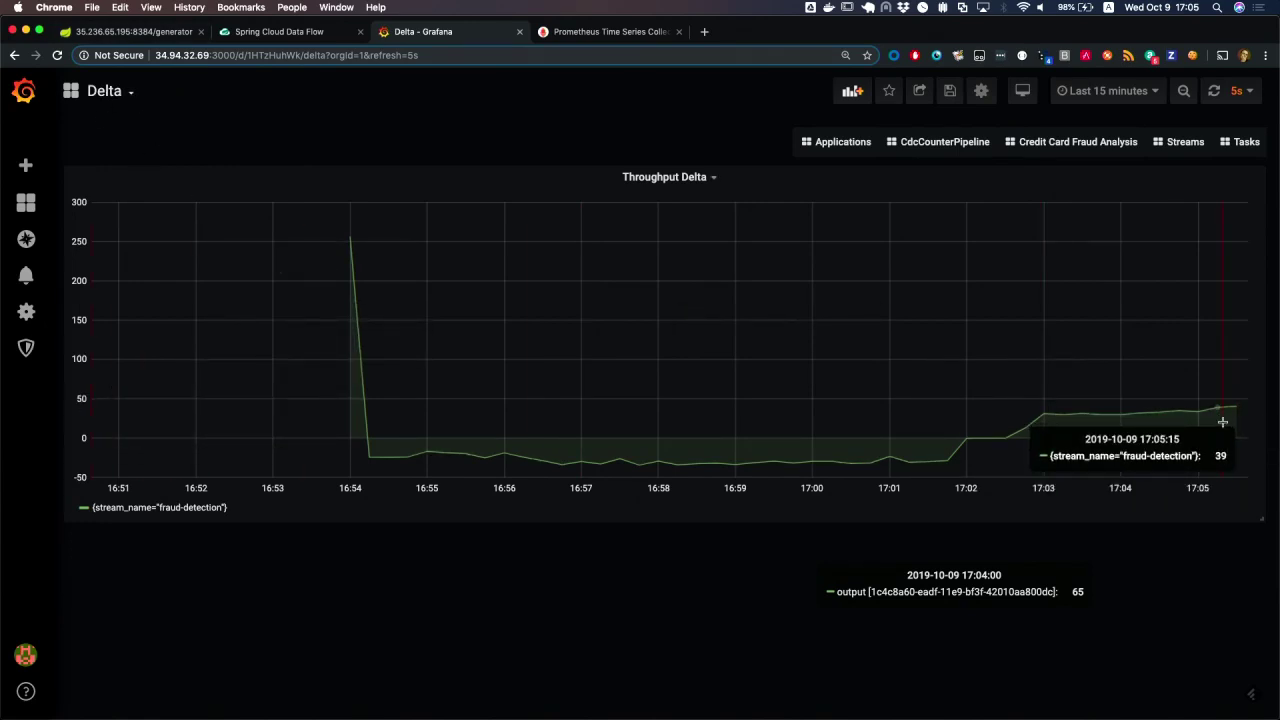
click(1108, 91)
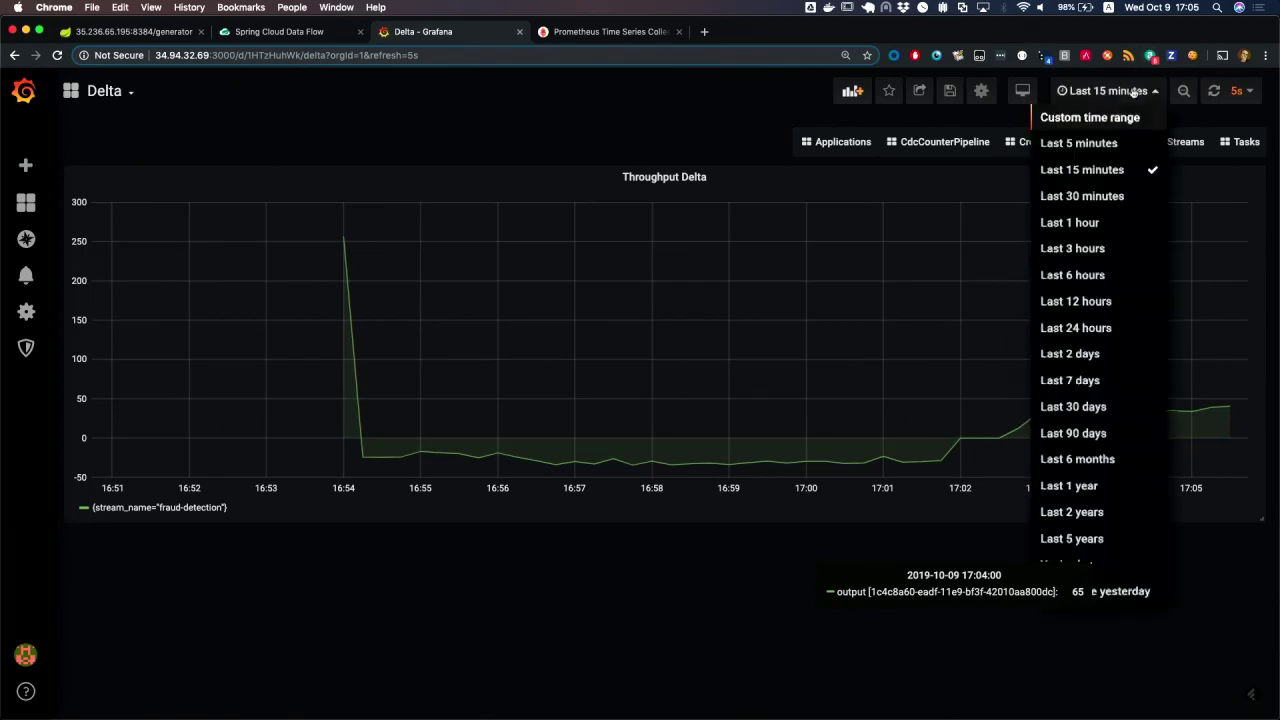
click(1078, 143)
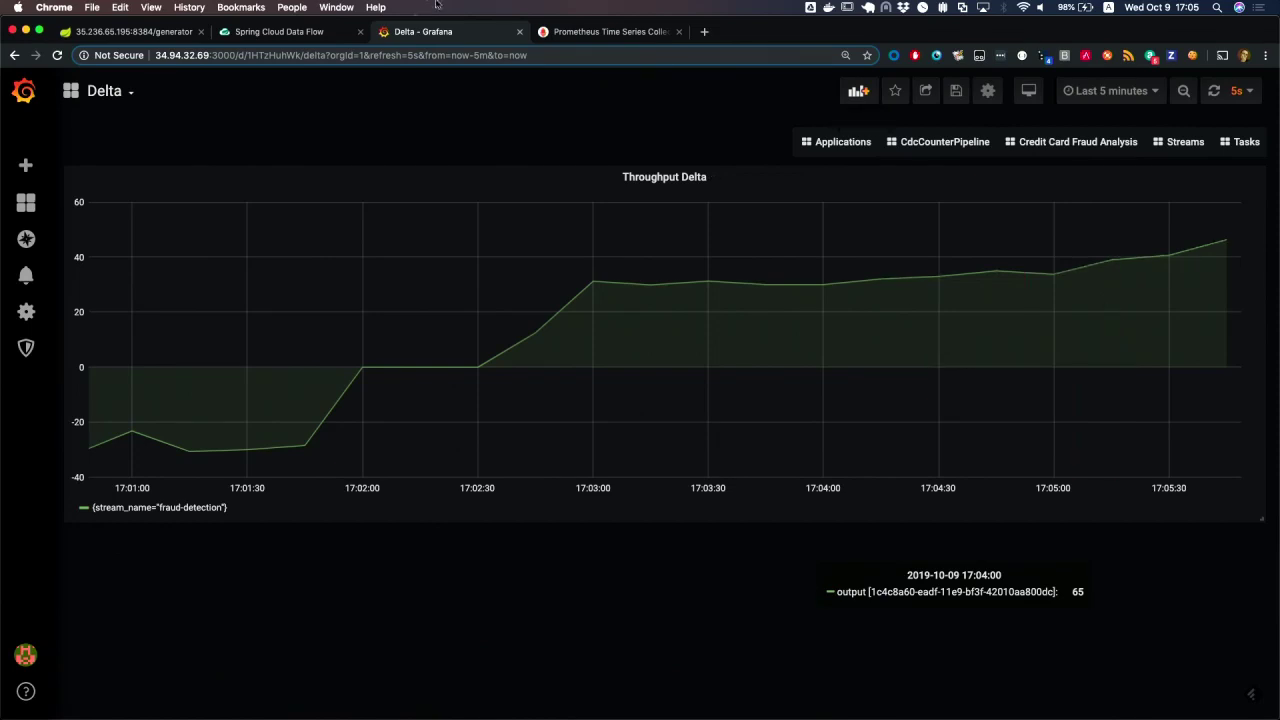
Check the fraud-detection pods in k9s, and open Grafana's Throughput Delta panel for editing to inspect its query
click(680, 180)
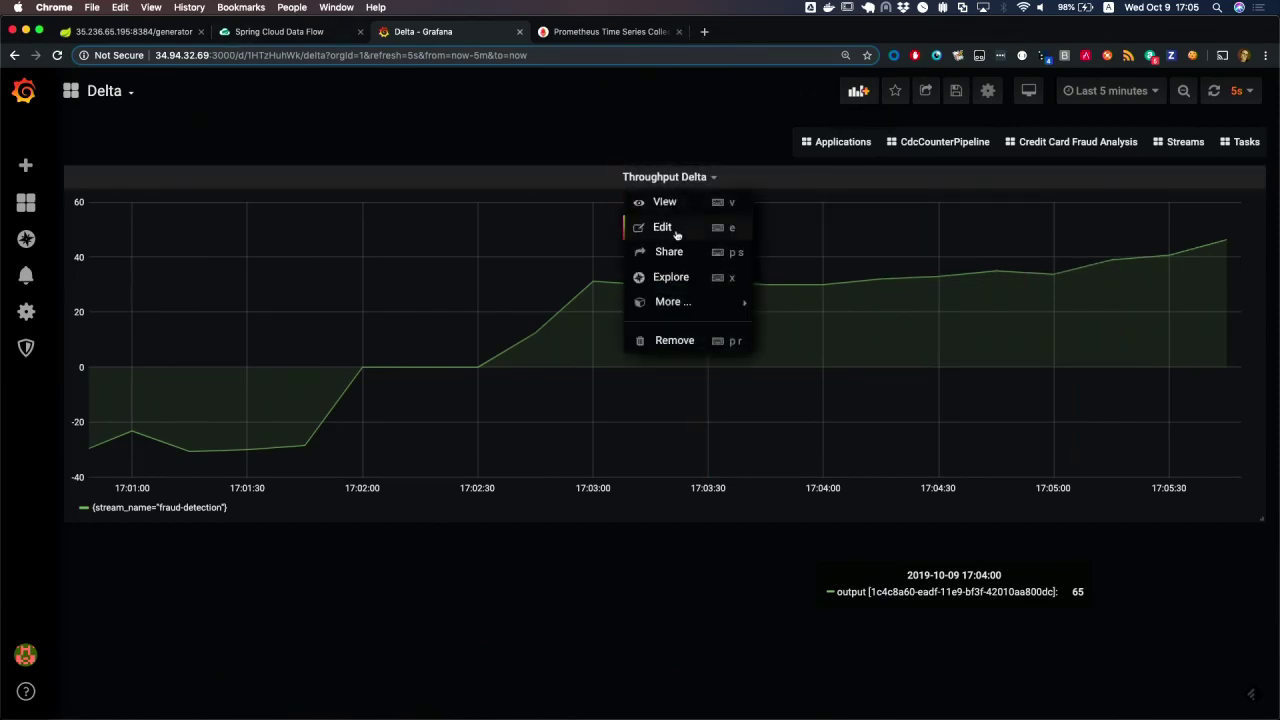
key(super+Tab)
key(super+Tab)
key(super+shift+Tab)
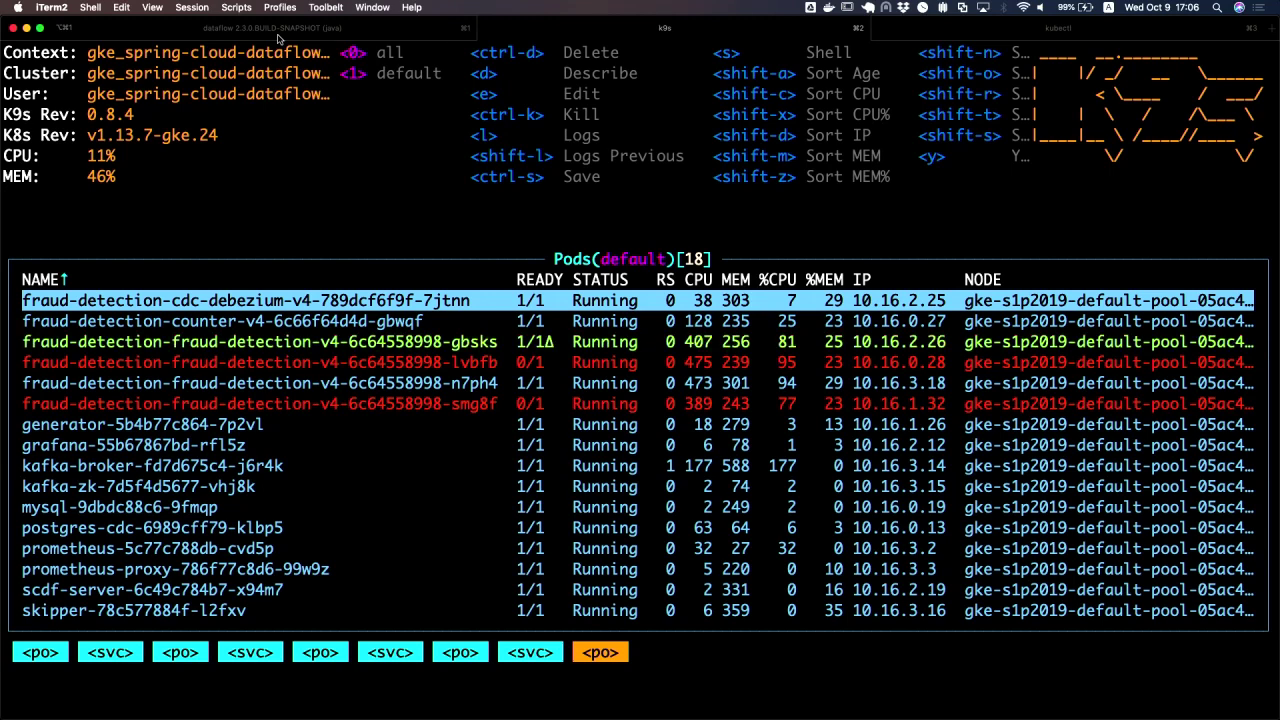
key(super+Tab)
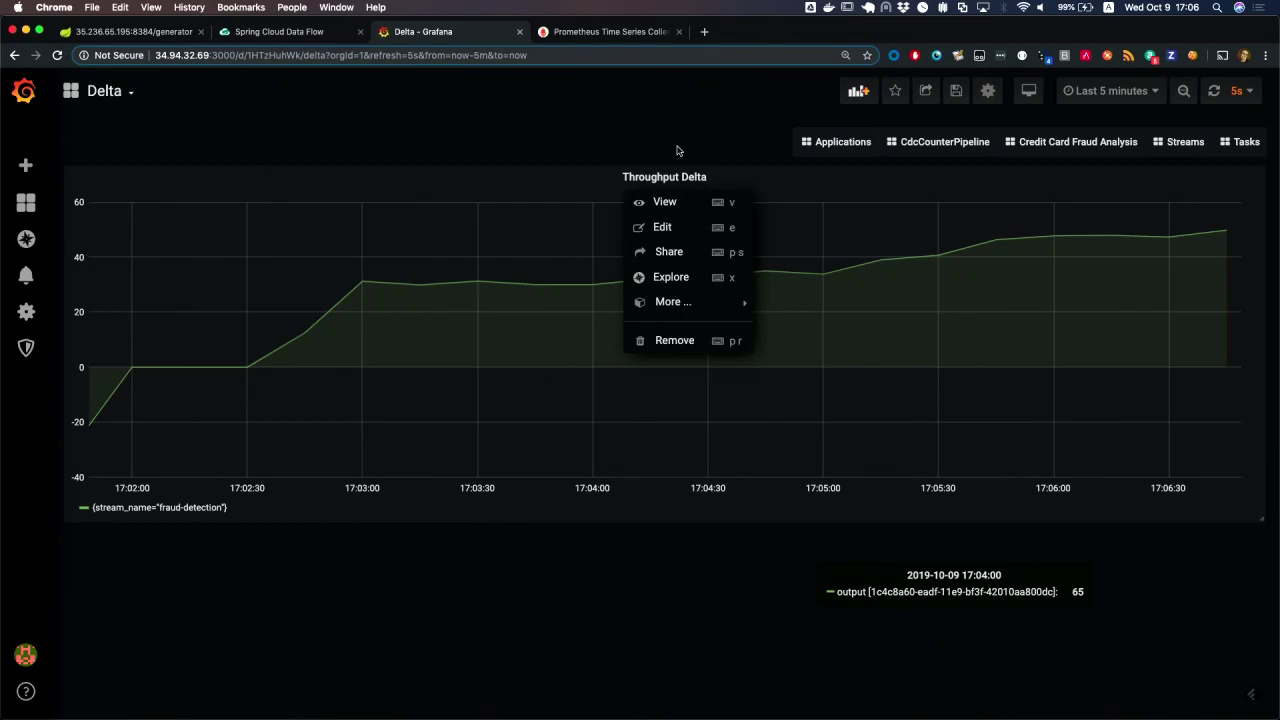
click(670, 227)
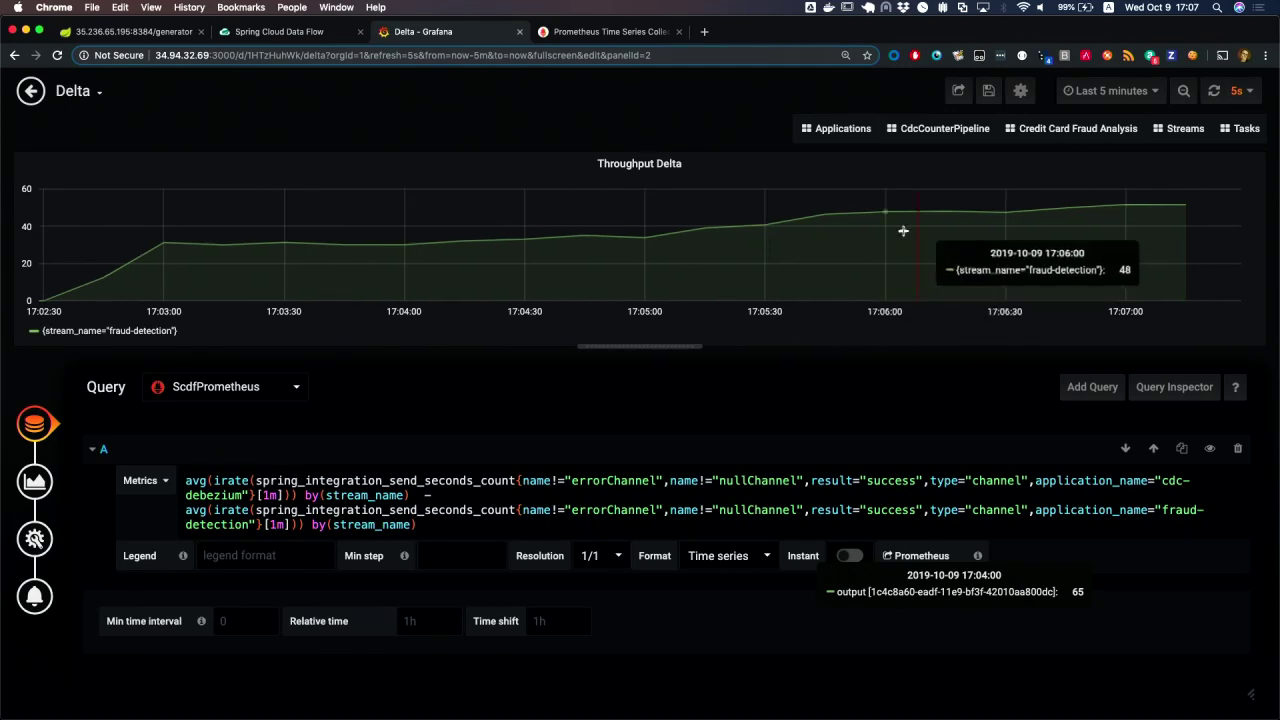
Glance at the stream in Spring Cloud Data Flow and stop the credit card transaction generator
click(261, 32)
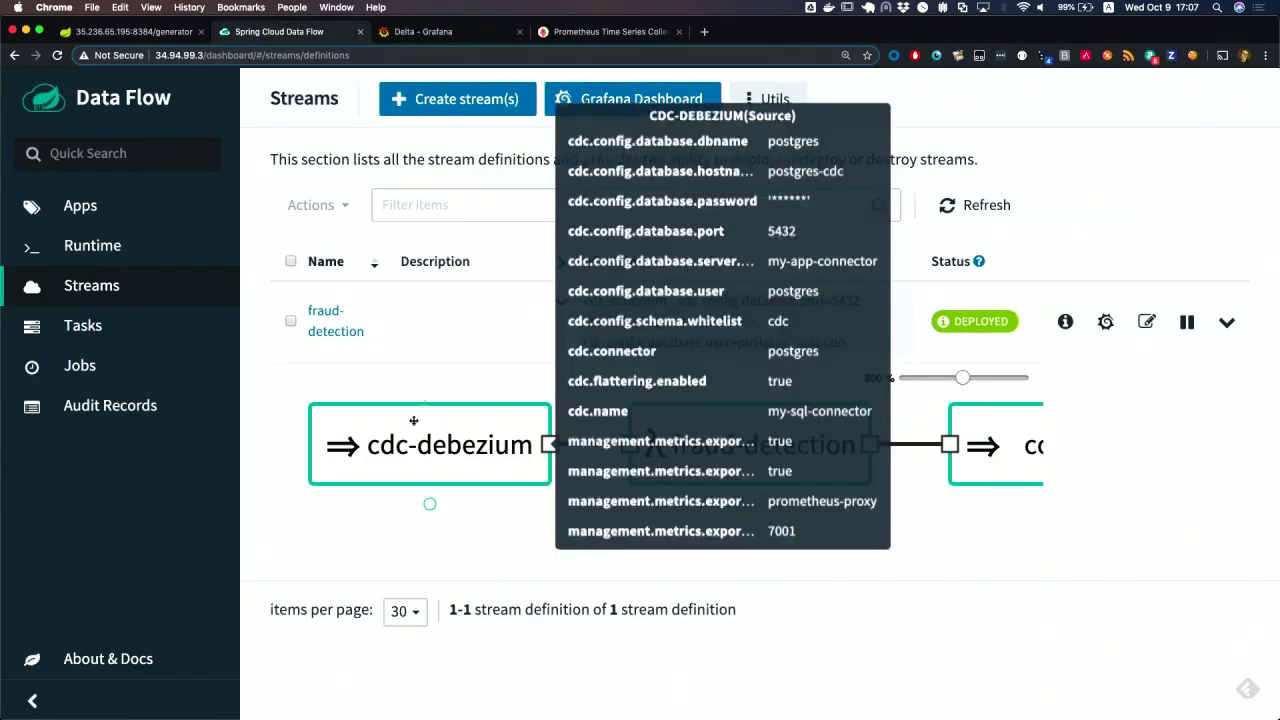
click(161, 33)
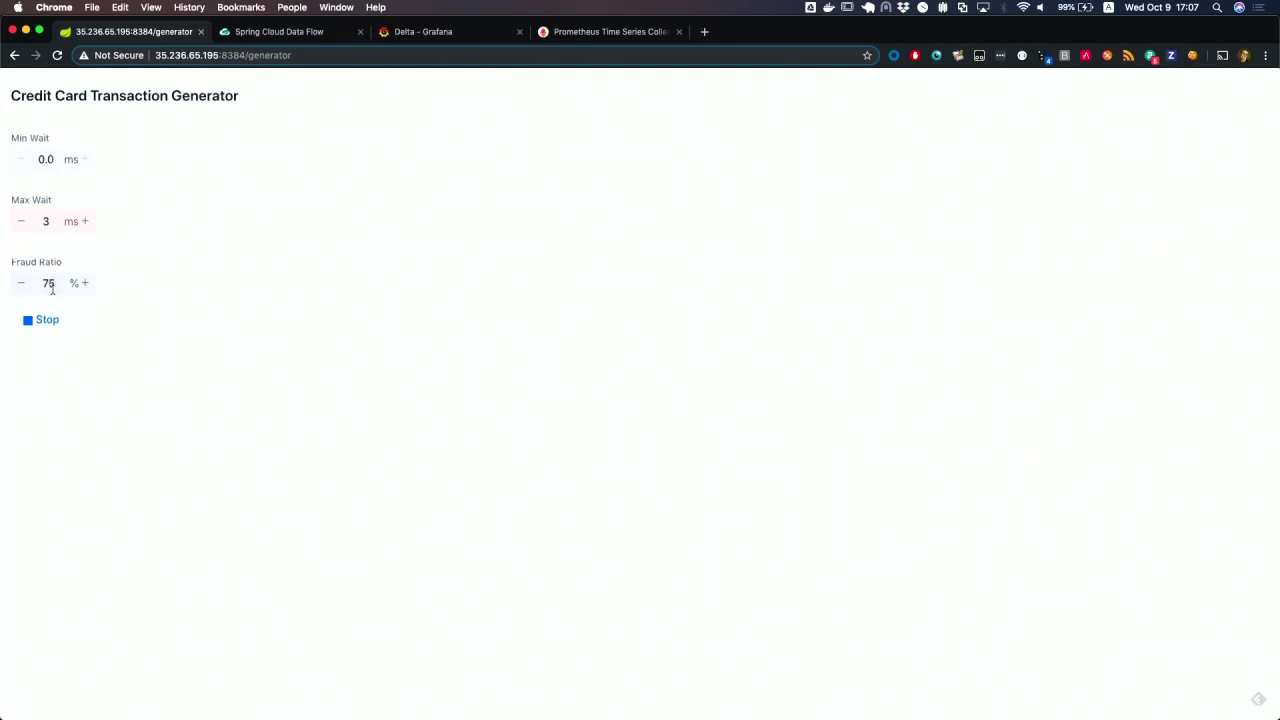
click(44, 321)
Open Grafana's Applications dashboard, select the fraud-detection stream and reload the page, discarding unsaved changes
click(400, 33)
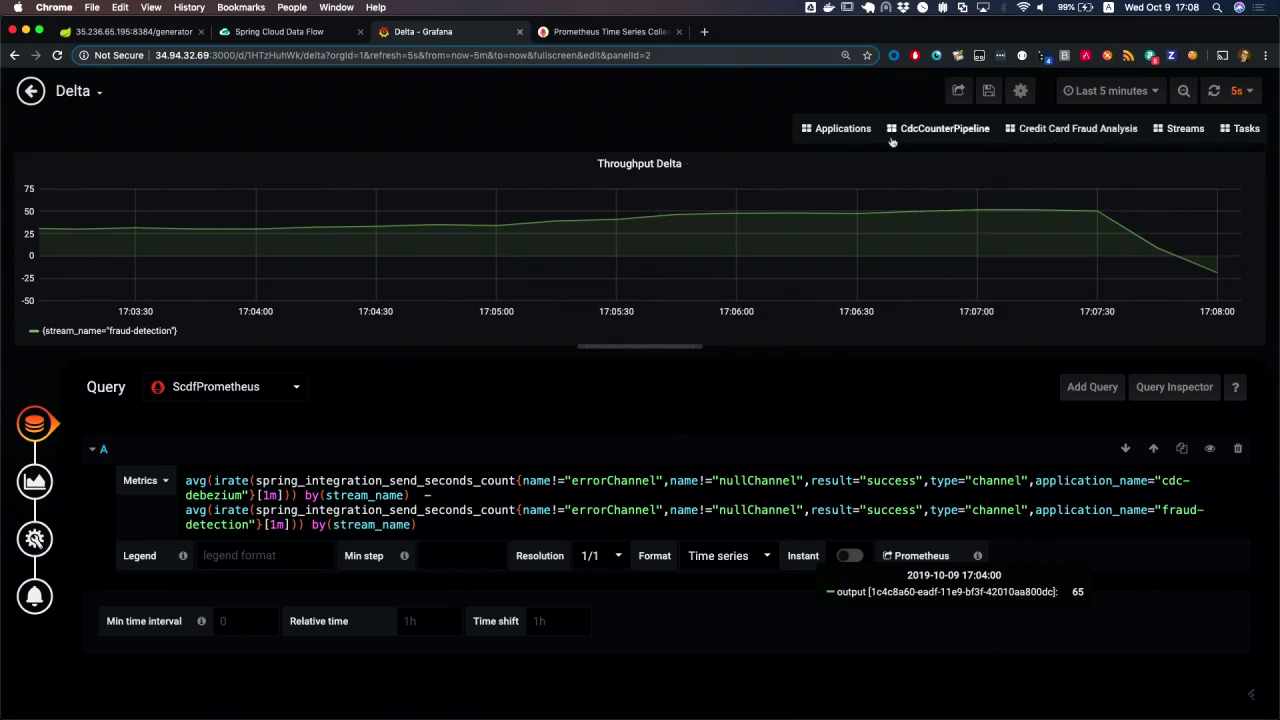
click(845, 128)
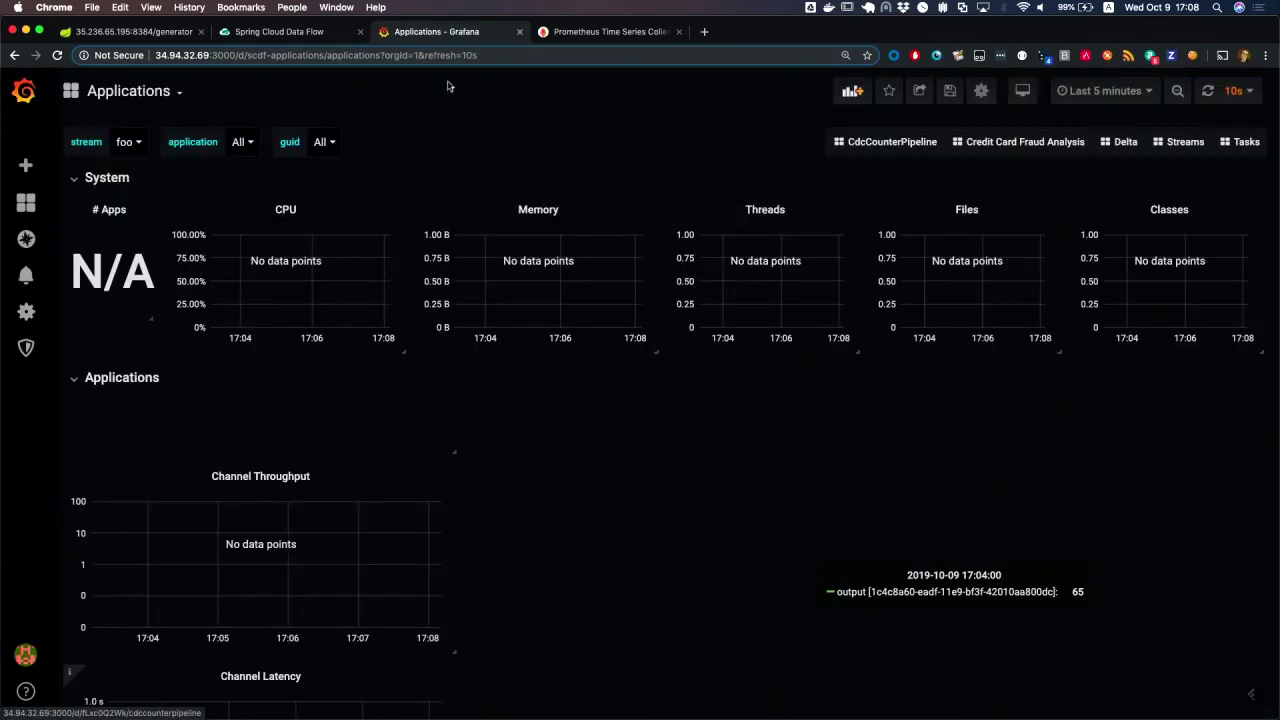
click(121, 140)
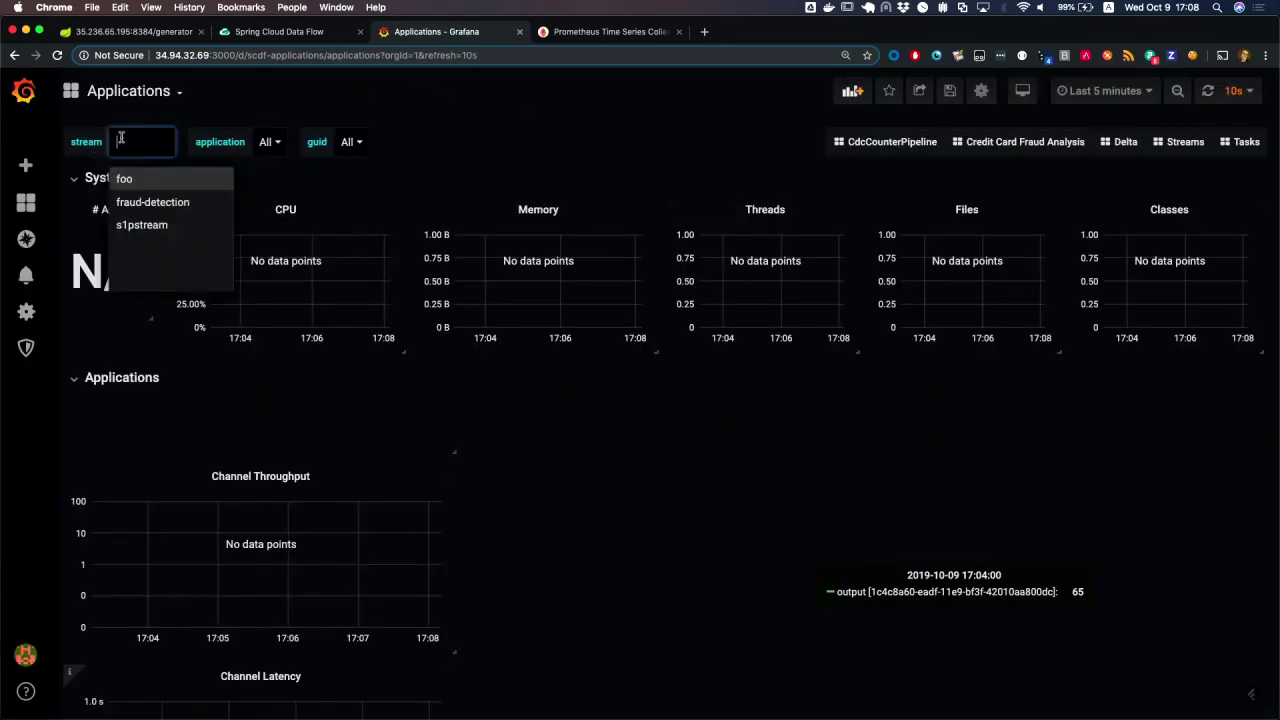
click(152, 204)
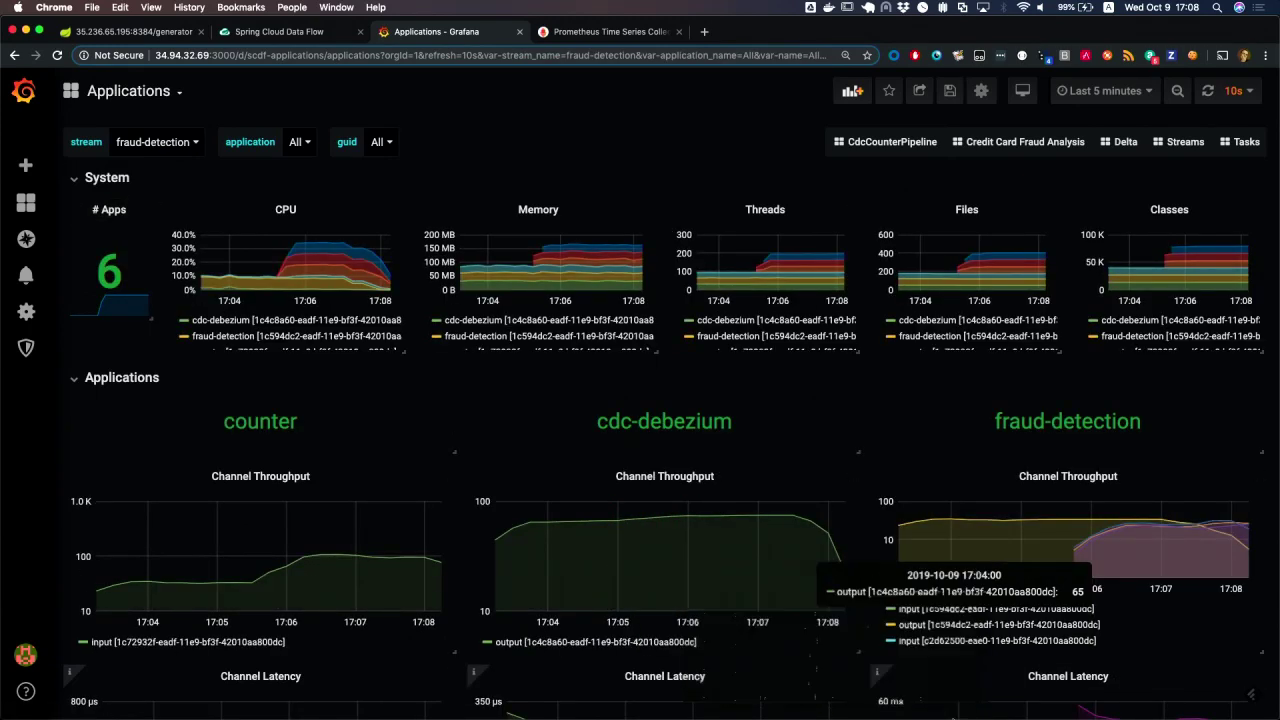
click(57, 55)
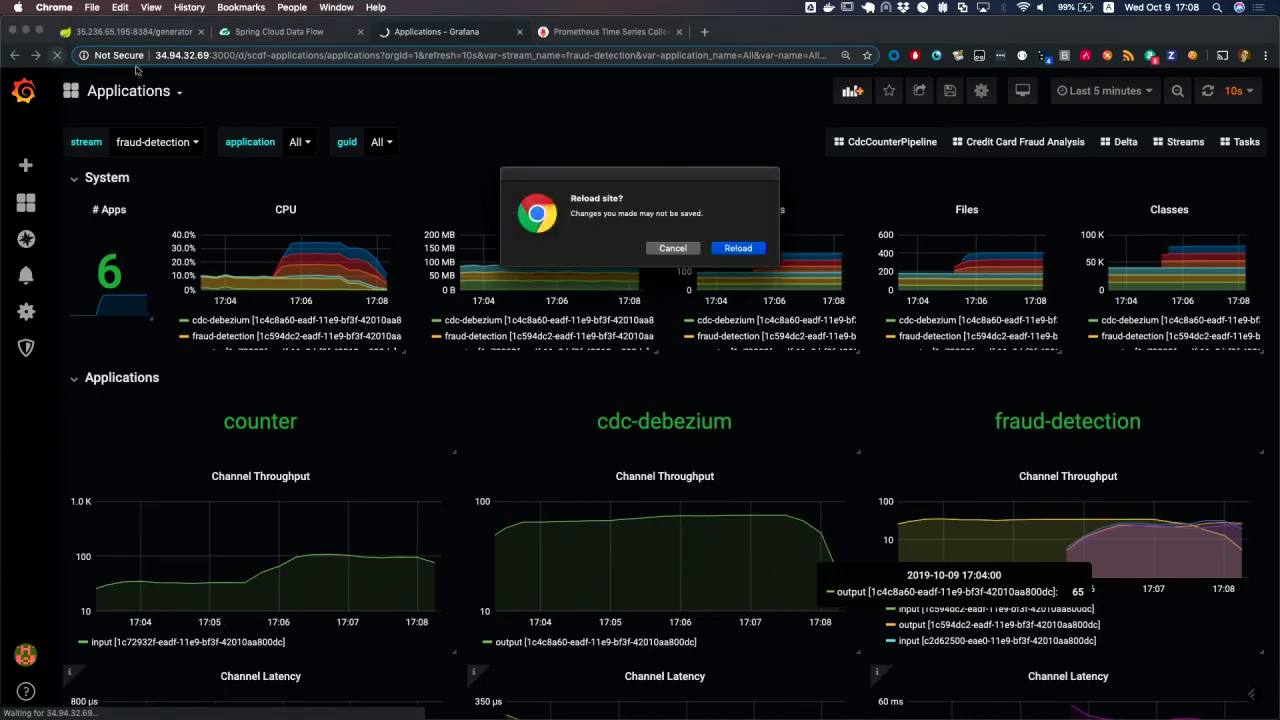
click(733, 247)
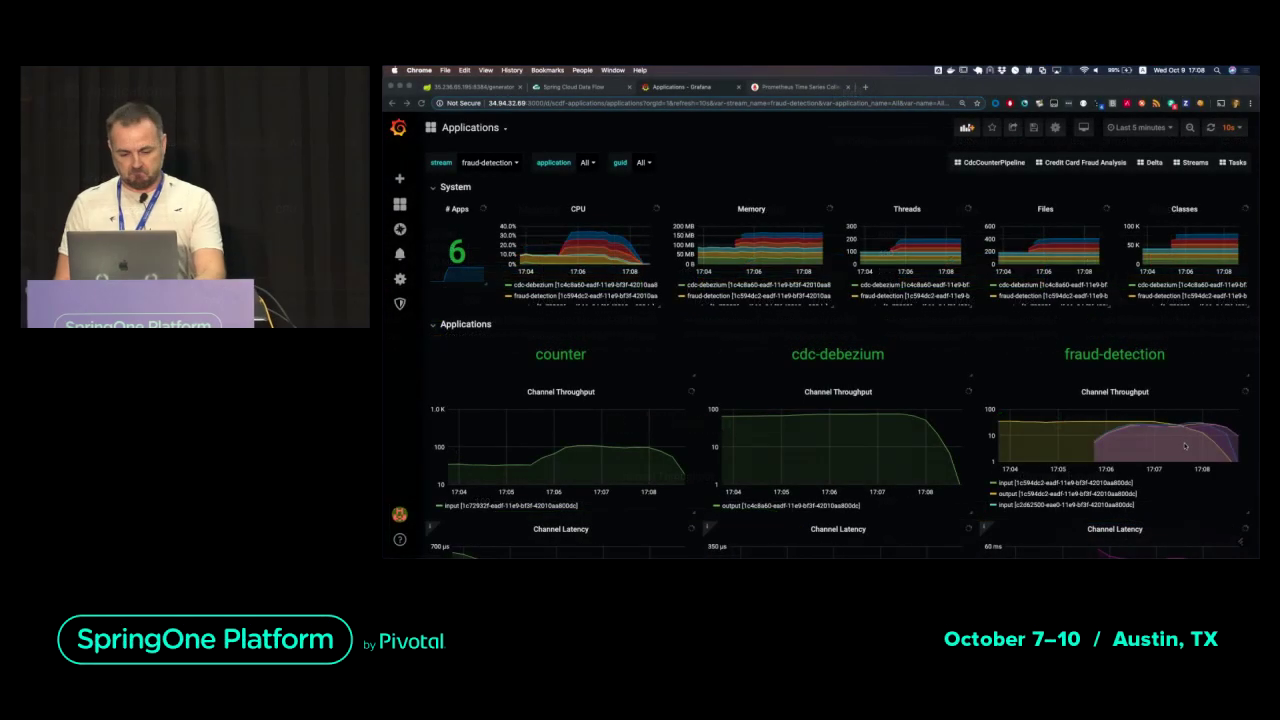
Switch to Keynote and play the slideshow from the Demo 3 autoscale slide
key(super+Tab)
key(super+Tab)
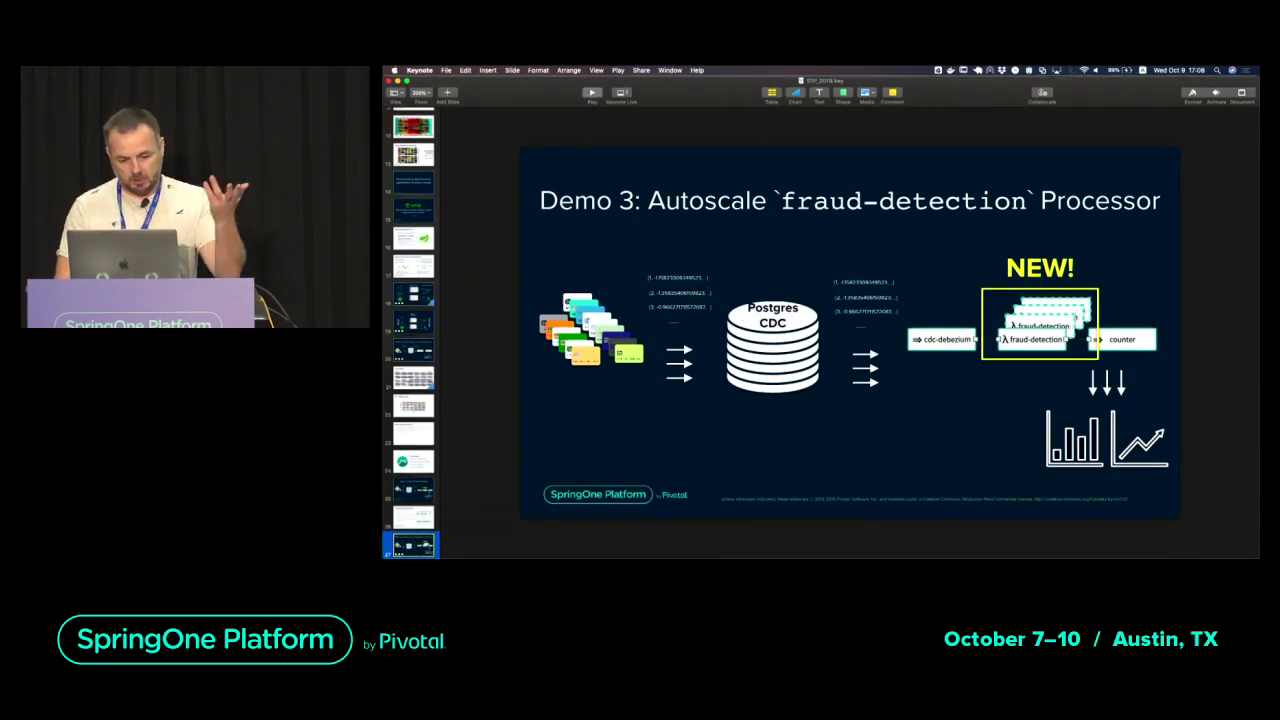
key(alt+super+p)
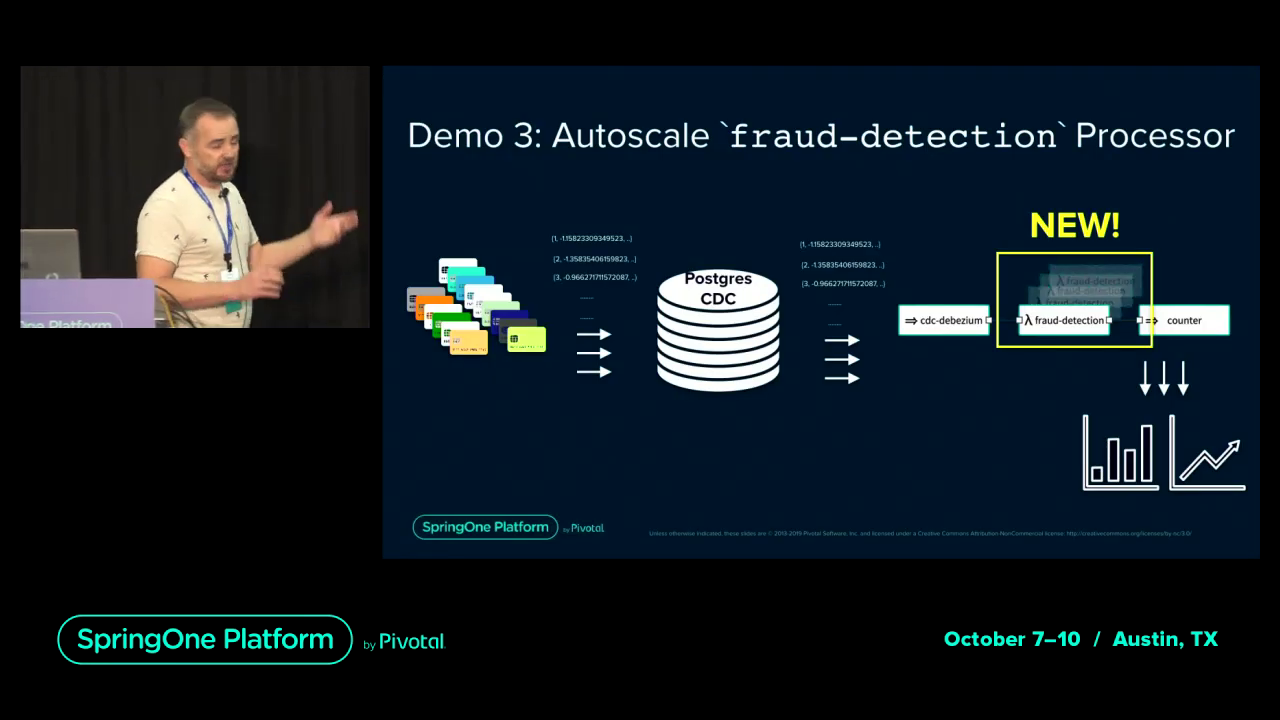
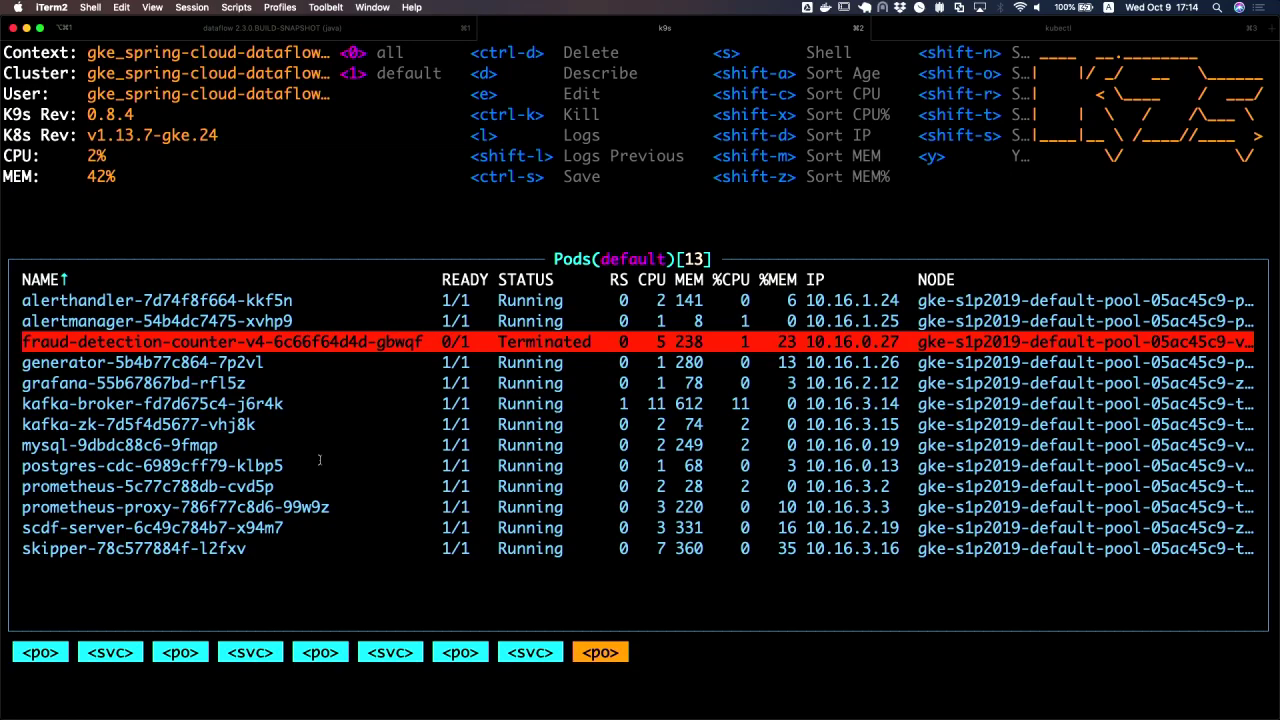
In Spring Cloud Data Flow, filter the registered applications by "mock"
key(super+Tab)
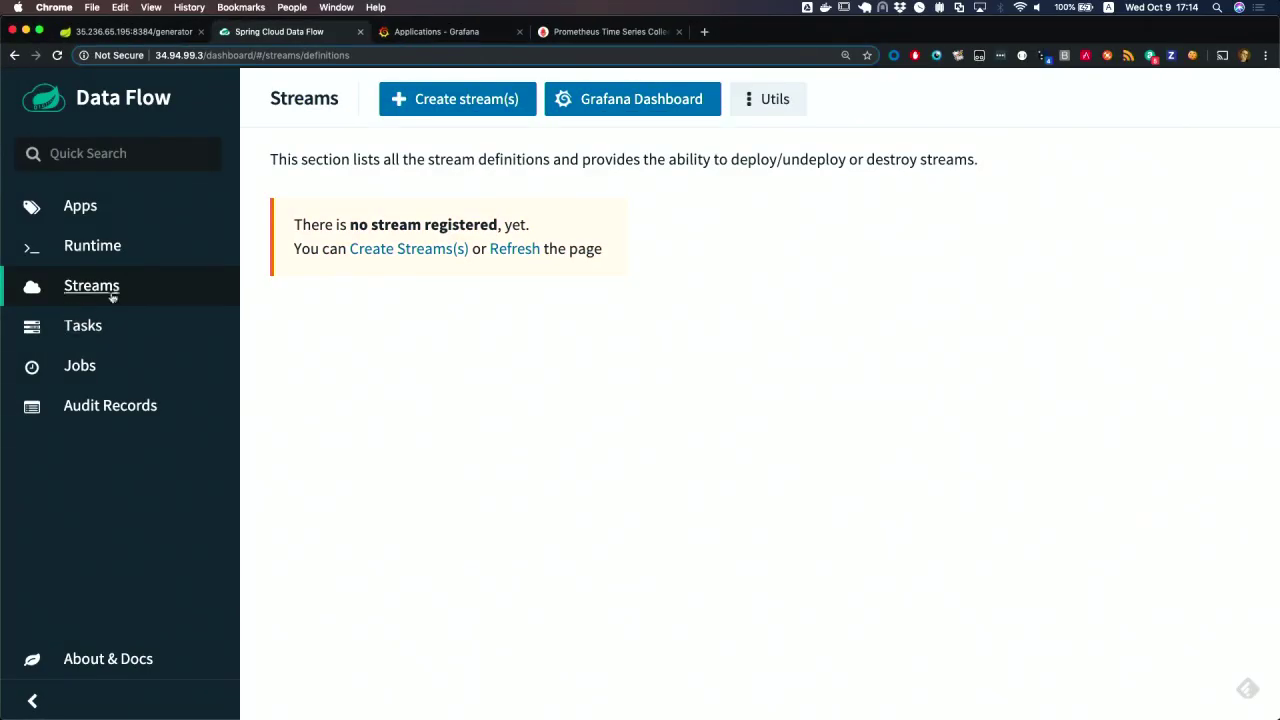
click(88, 221)
click(428, 200)
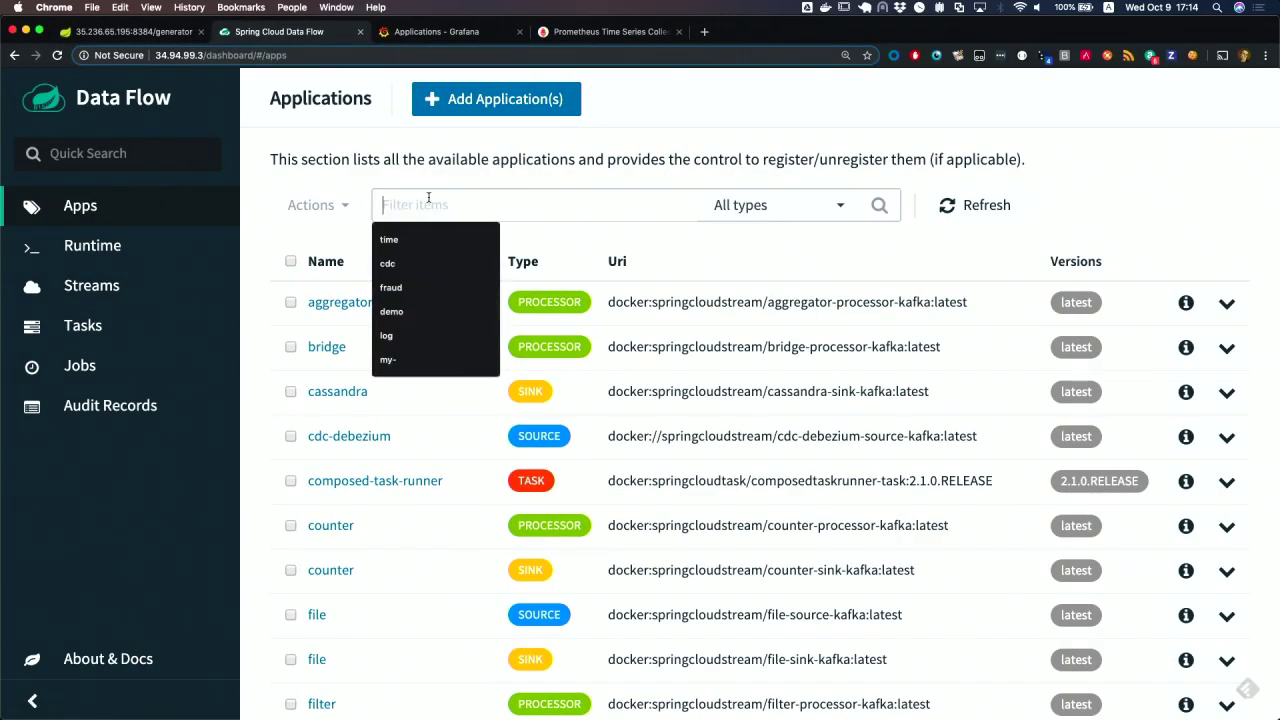
text(mock)
key(BackSpace)
key(BackSpace)
key(BackSpace)
key(BackSpace)
text(mock)
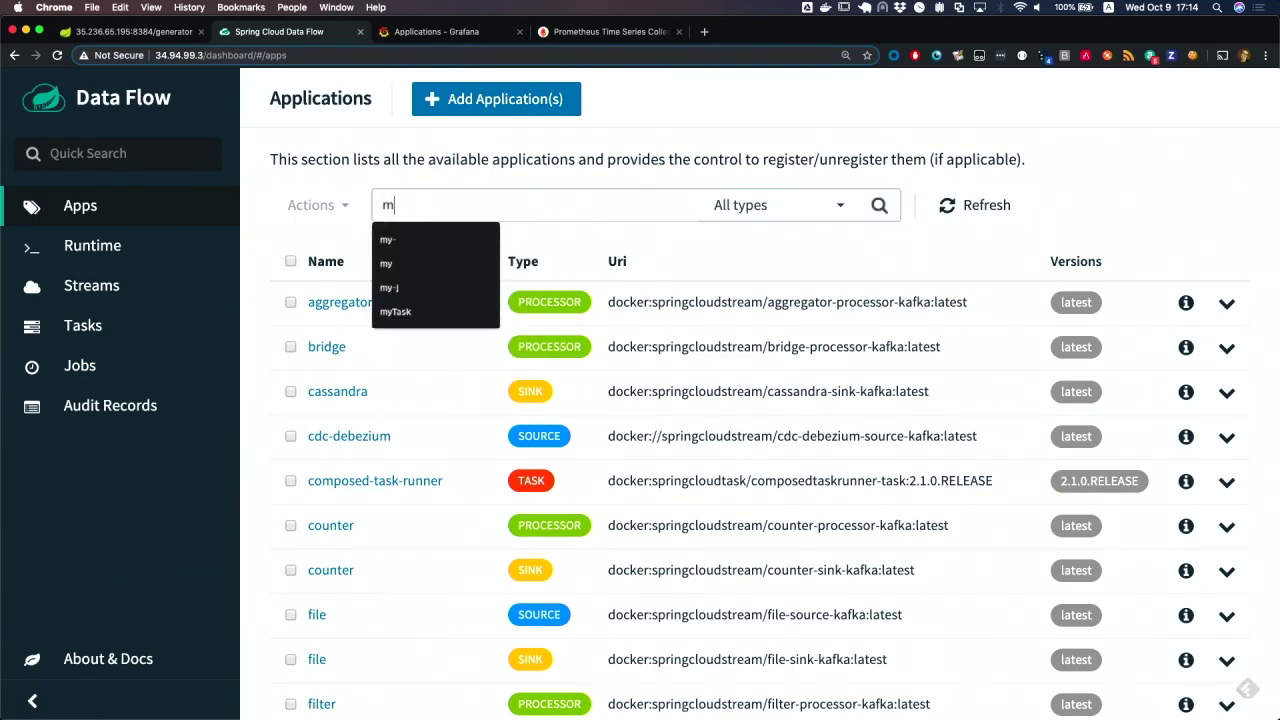
key(Return)
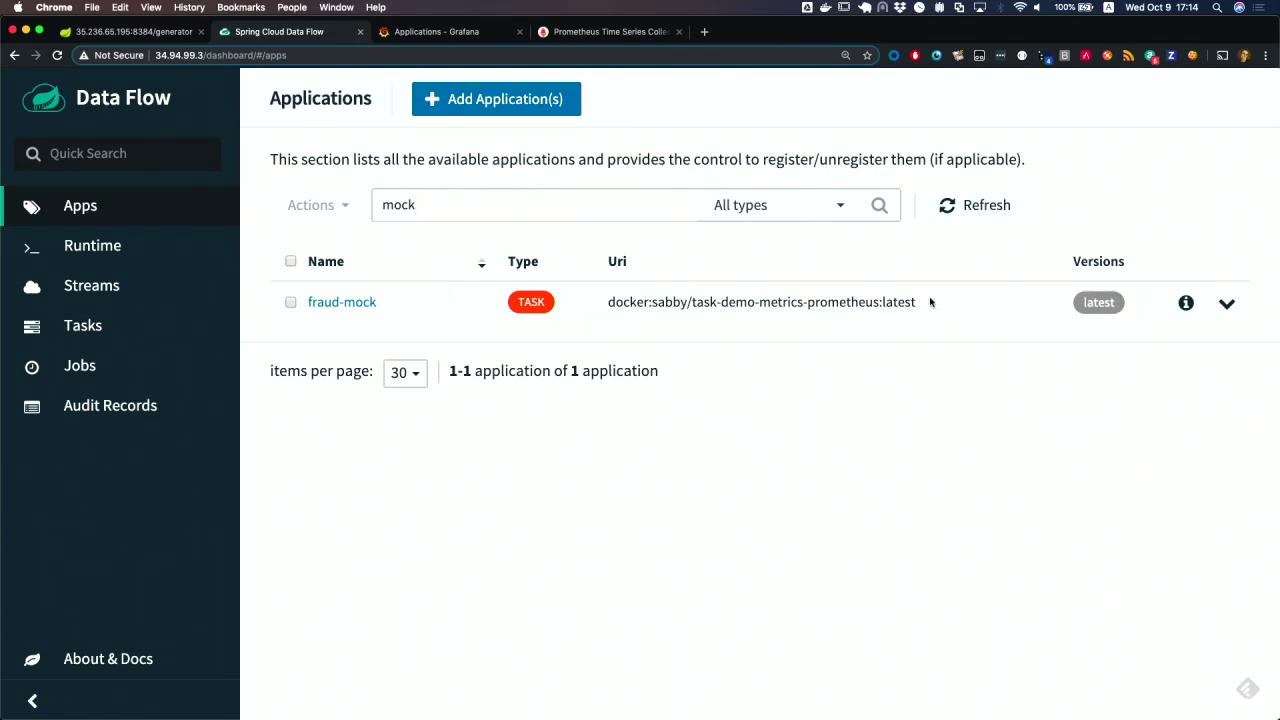
Open a new task creation page, shrink the page zoom one level and reload it
click(142, 332)
click(429, 101)
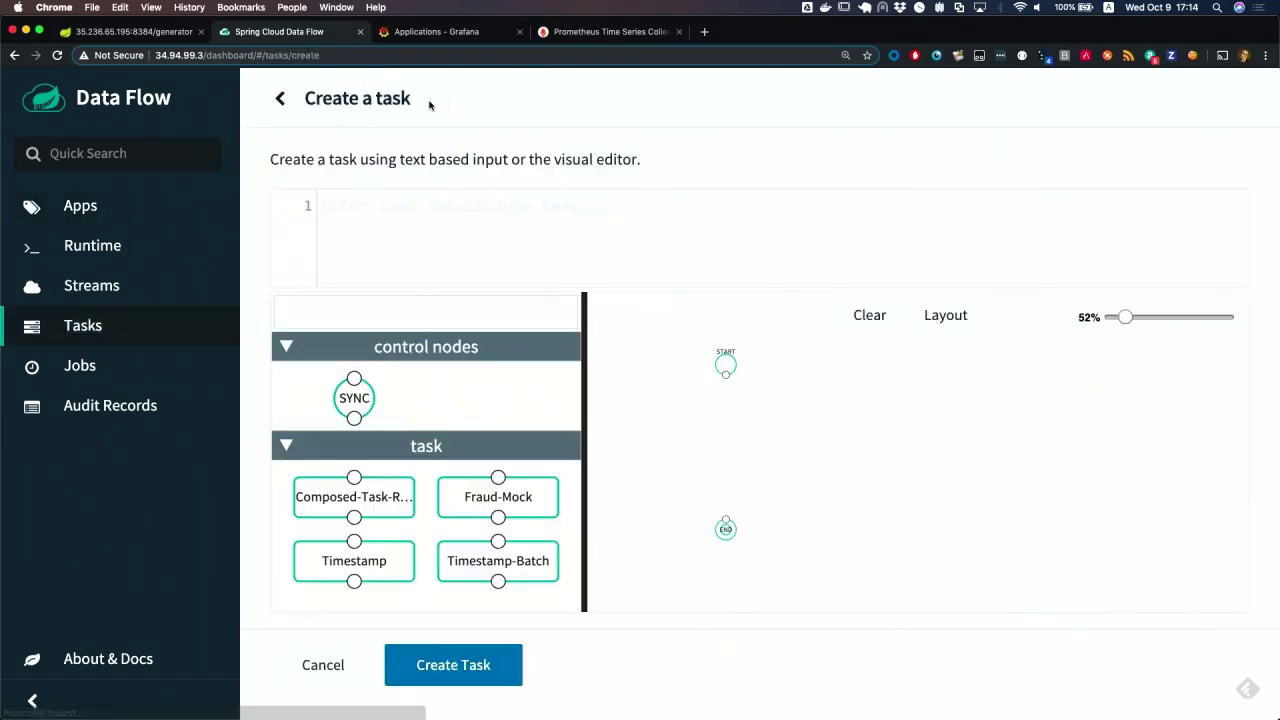
key(super+minus)
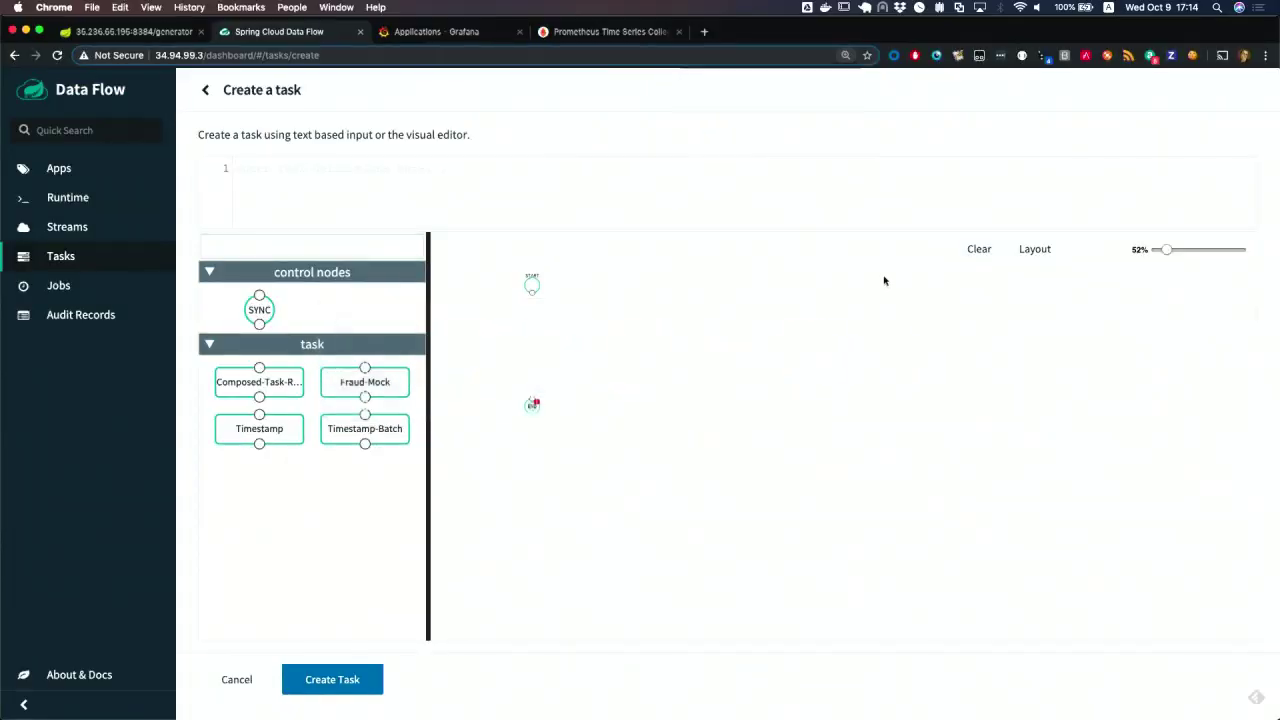
key(super+r)
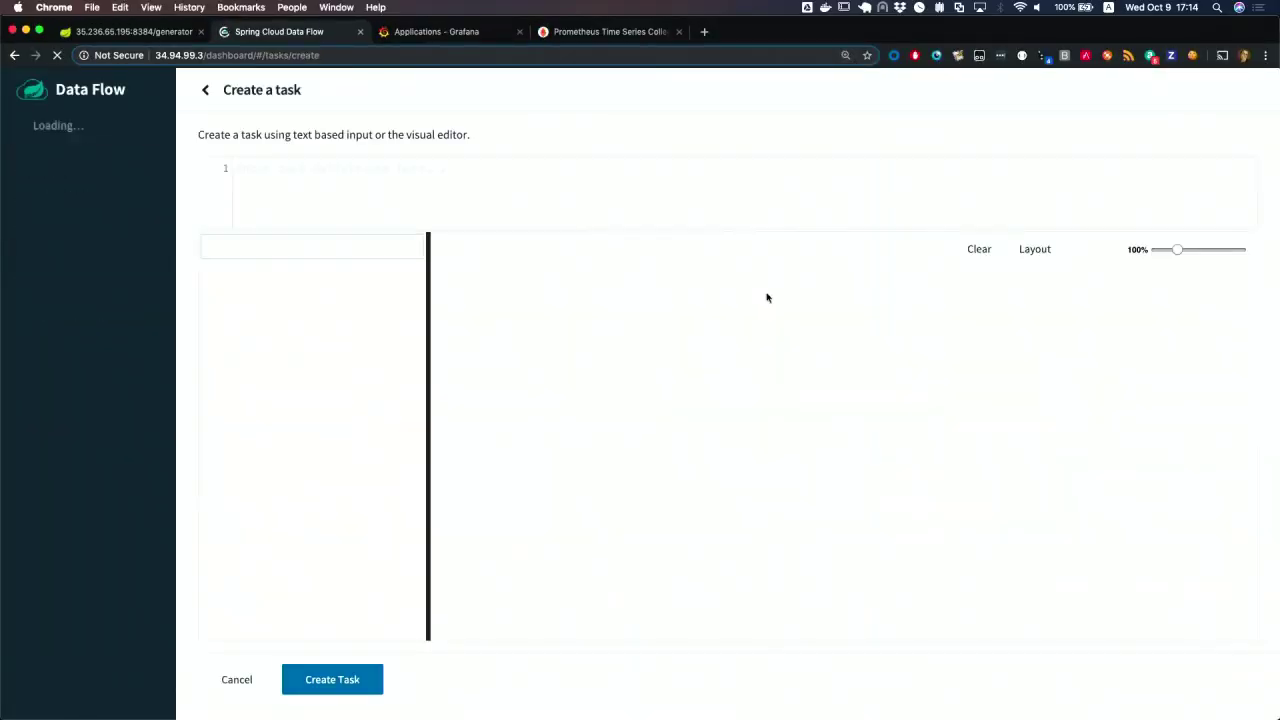
Switch to TextMate and copy the Cloud-native Batch task definition from notes-sabby-s1p-2019.txt
key(super+Tab)
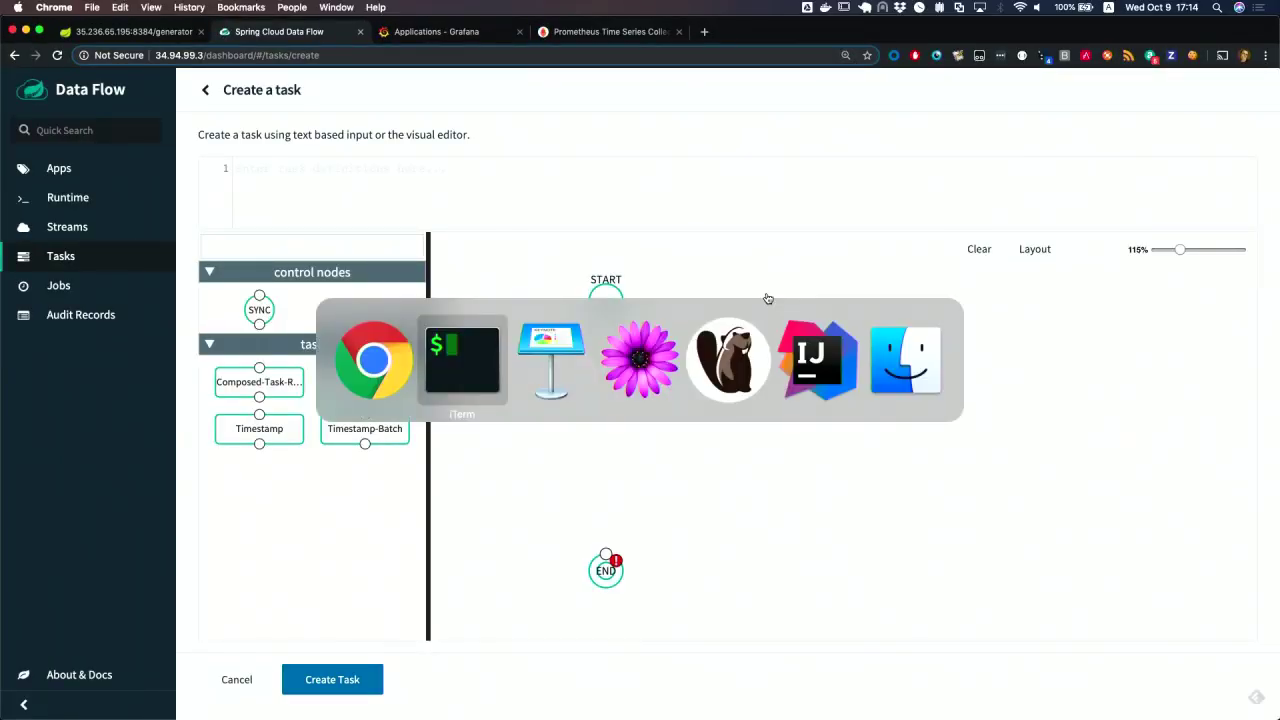
key(super+Tab)
key(super+Tab)
key(super+alt+Right)
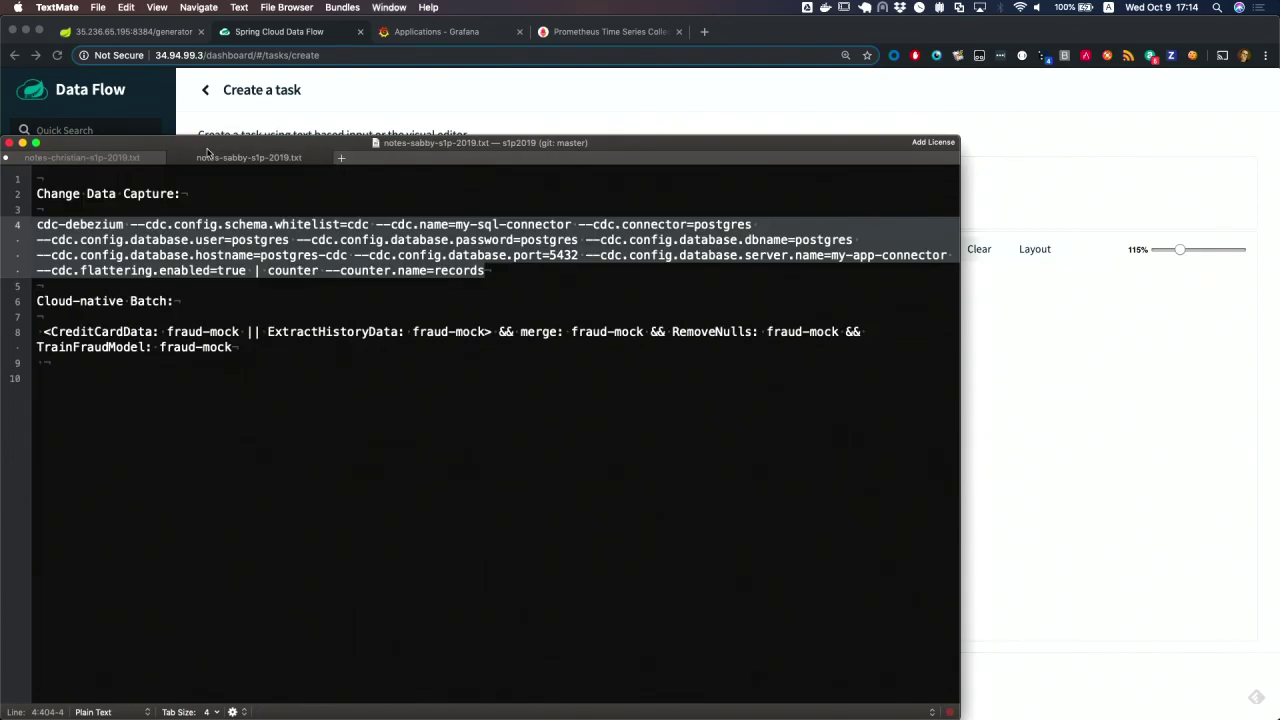
drag(236, 346, 34, 333)
key(super+c)
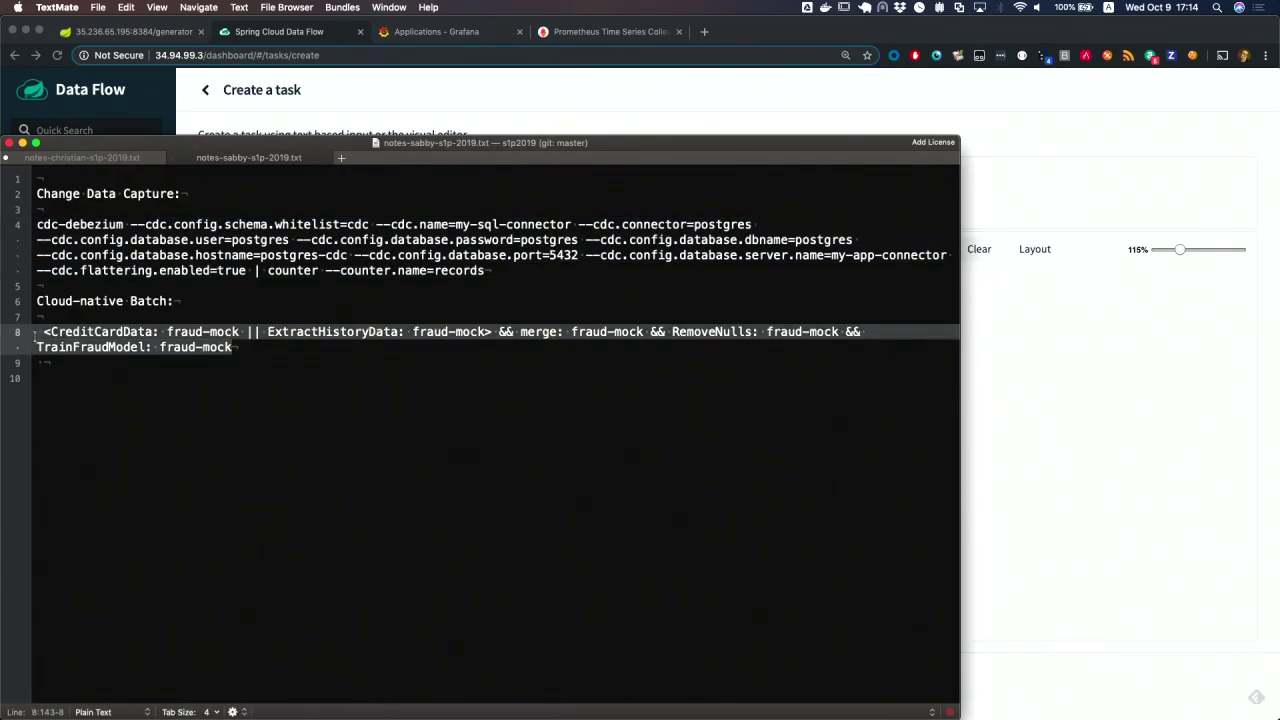
Back in Chrome, paste the copied batch definition as the task definition and enlarge the flow graph to 120%
key(super+Tab)
click(543, 168)
key(super+v)
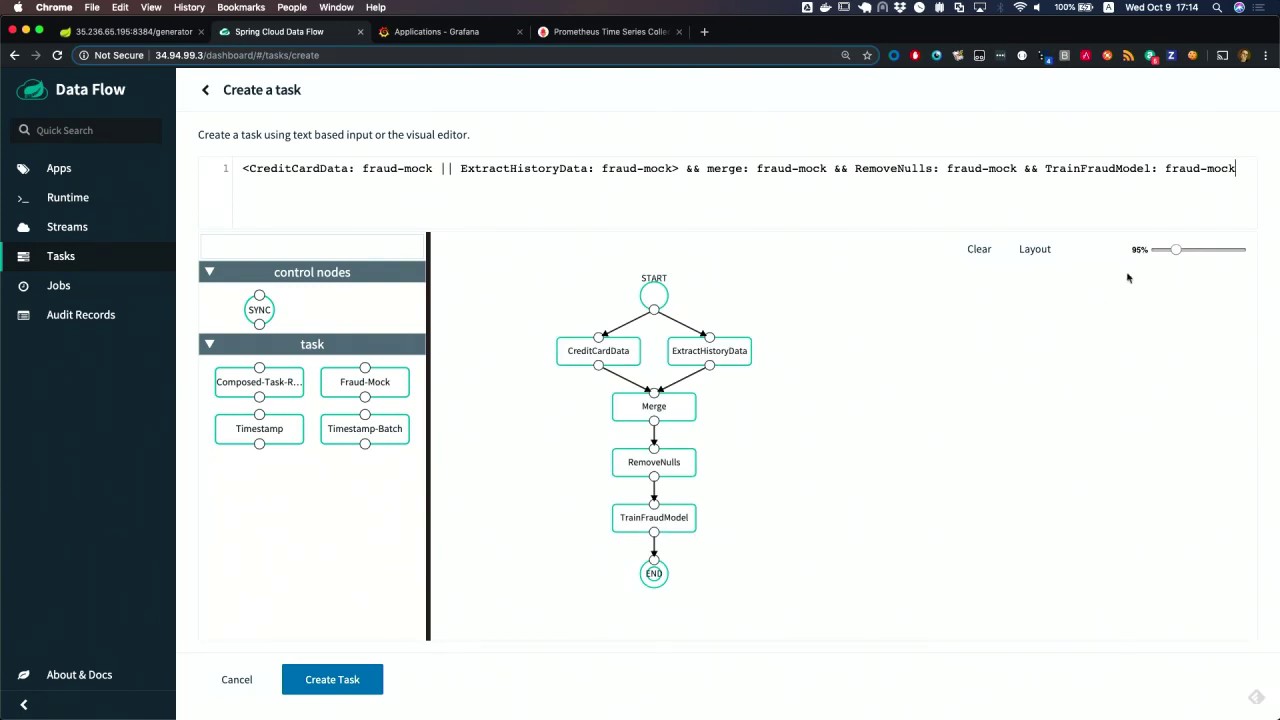
drag(1175, 251, 1181, 249)
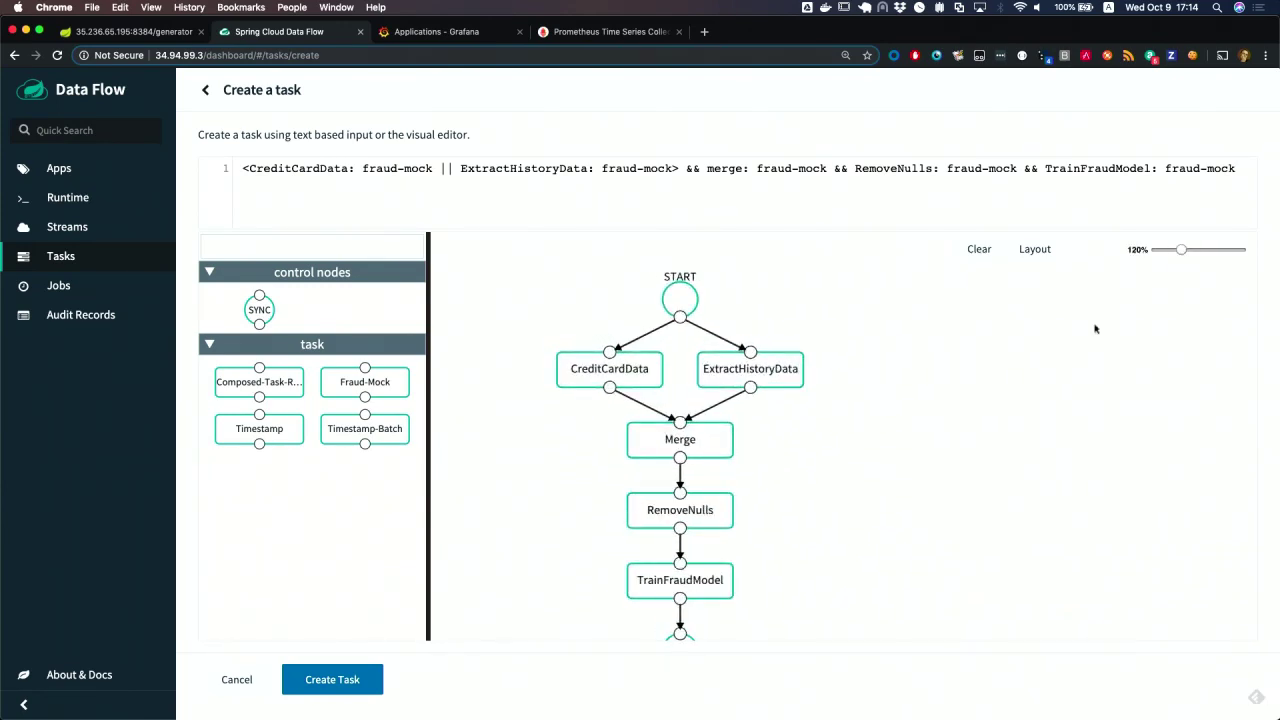
scroll(952, 430, down, 2)
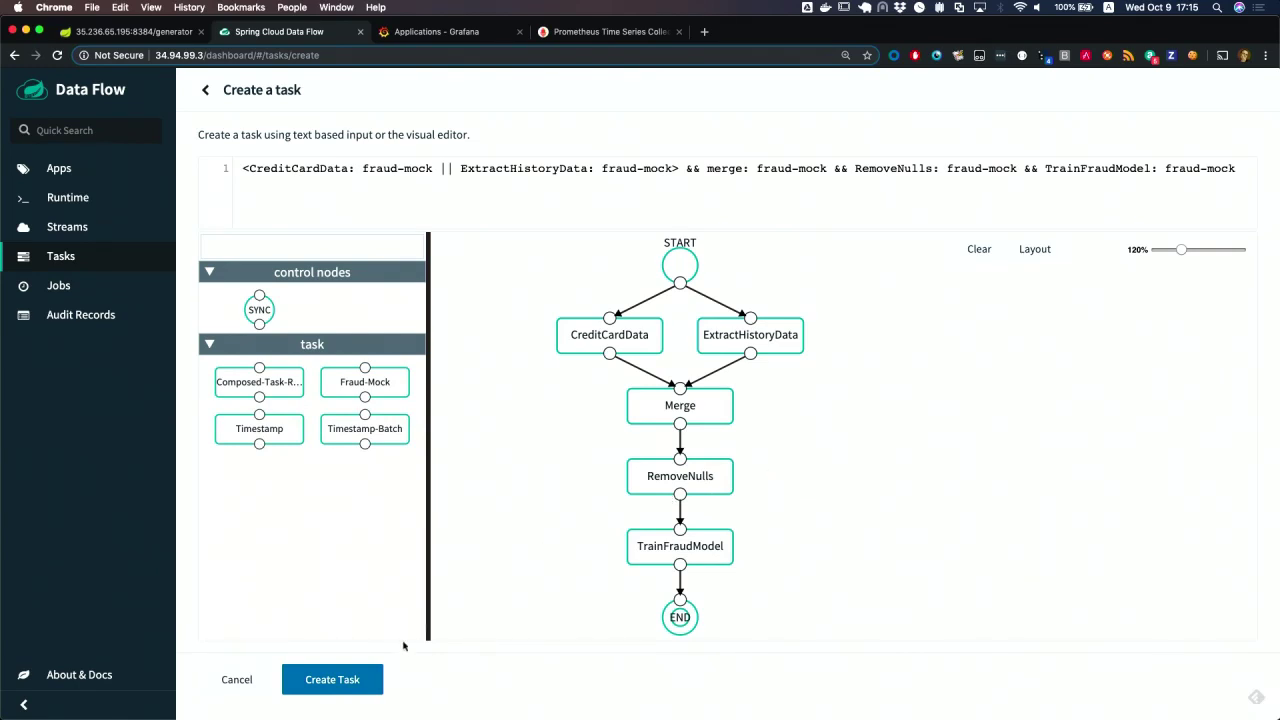
Create the composed task from this definition with the name s1ptaskdemo
click(366, 678)
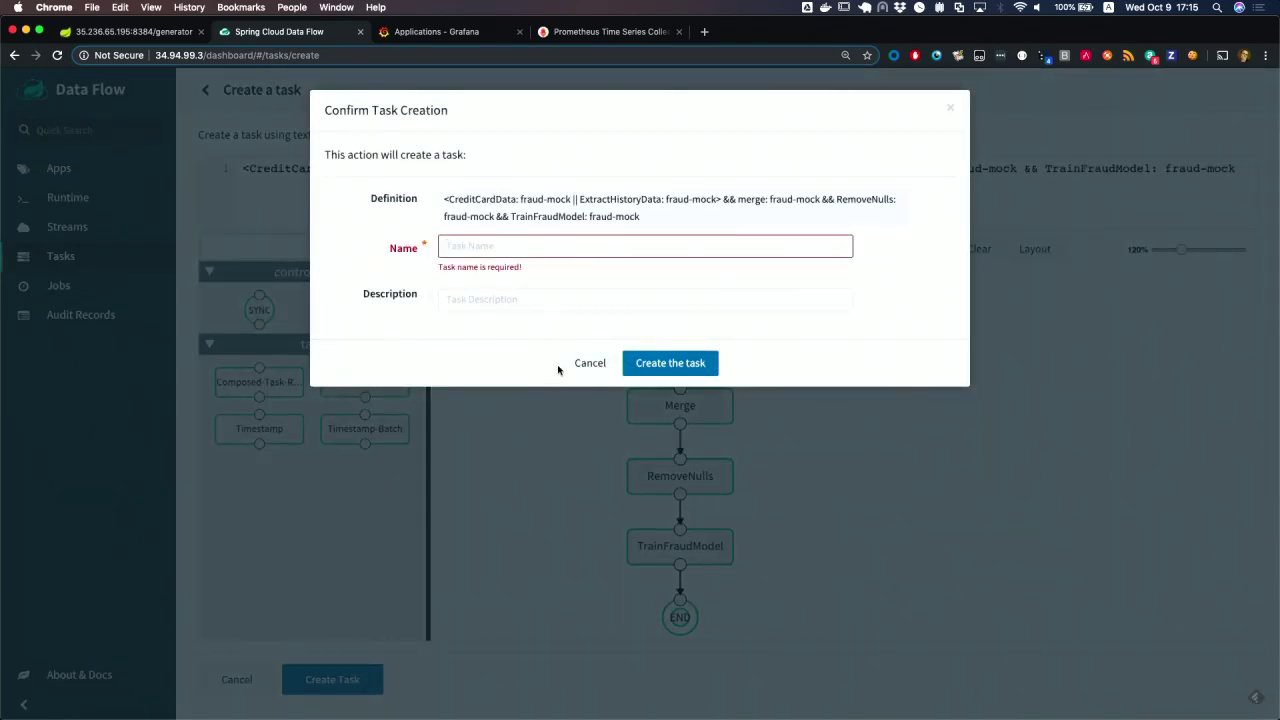
text(s1)
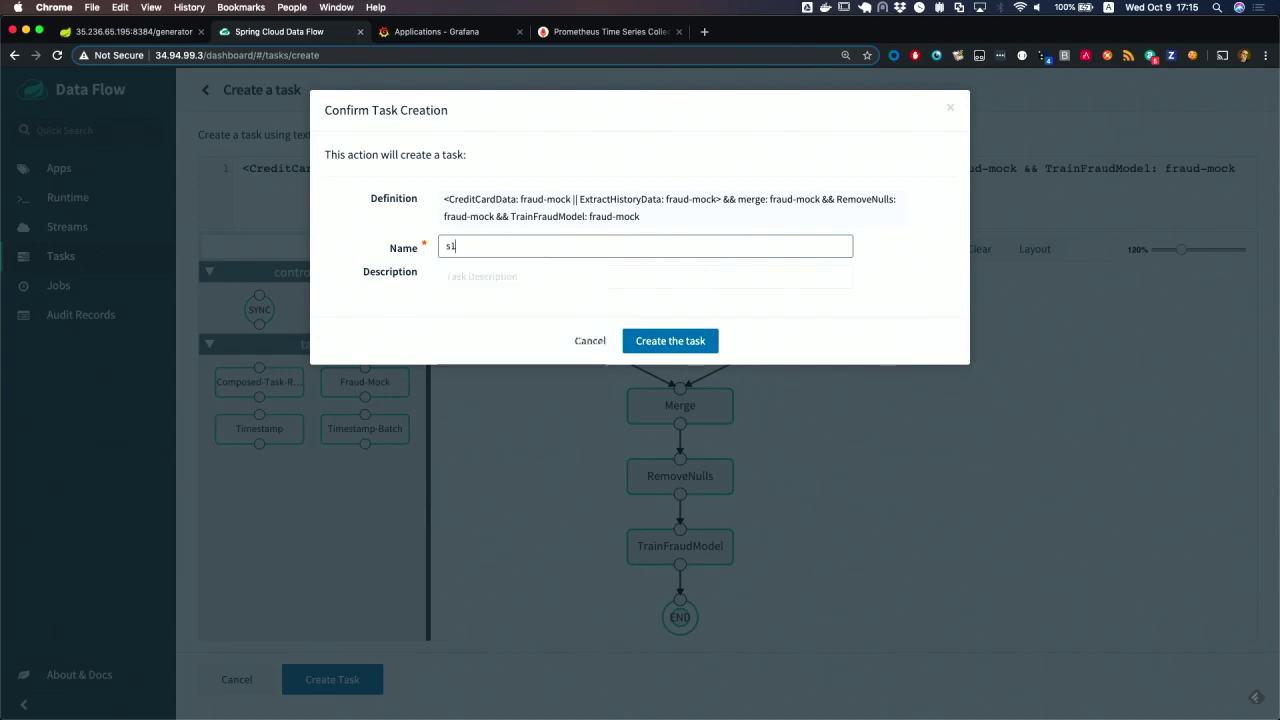
text(ptaskdemo)
click(698, 341)
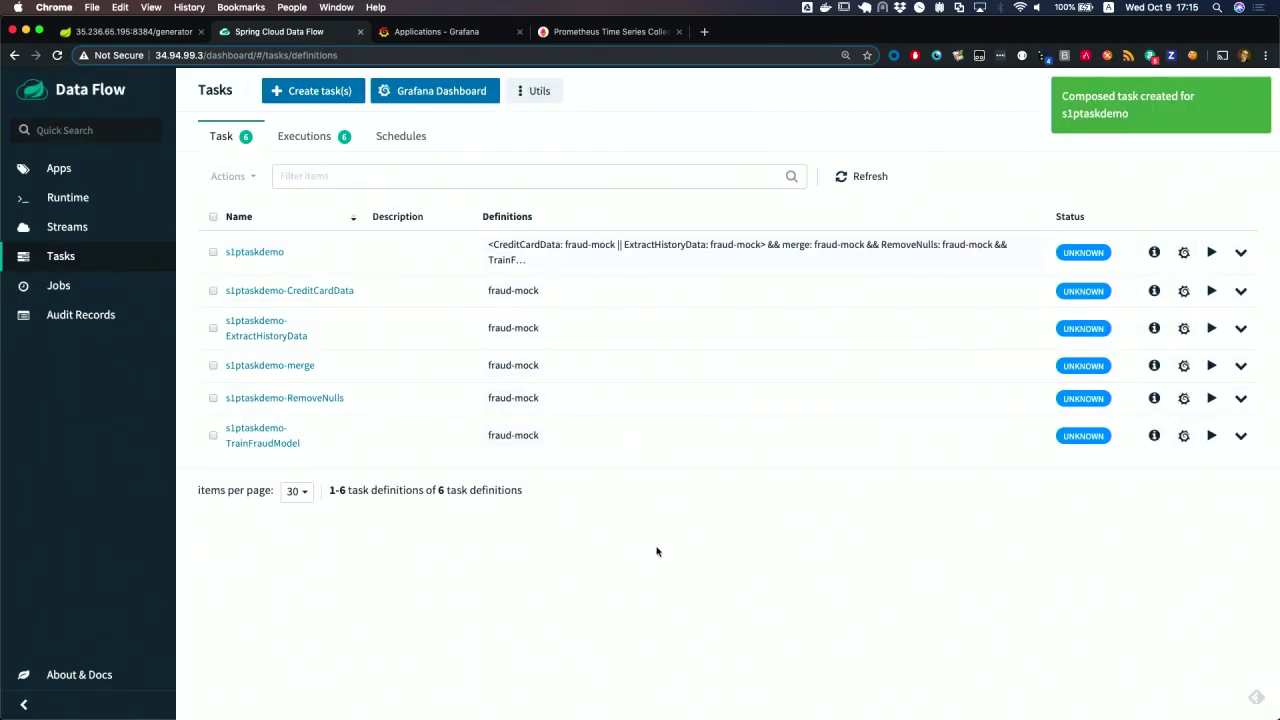
Review the summary and graph of the s1ptaskdemo task and return to the task list
click(1154, 252)
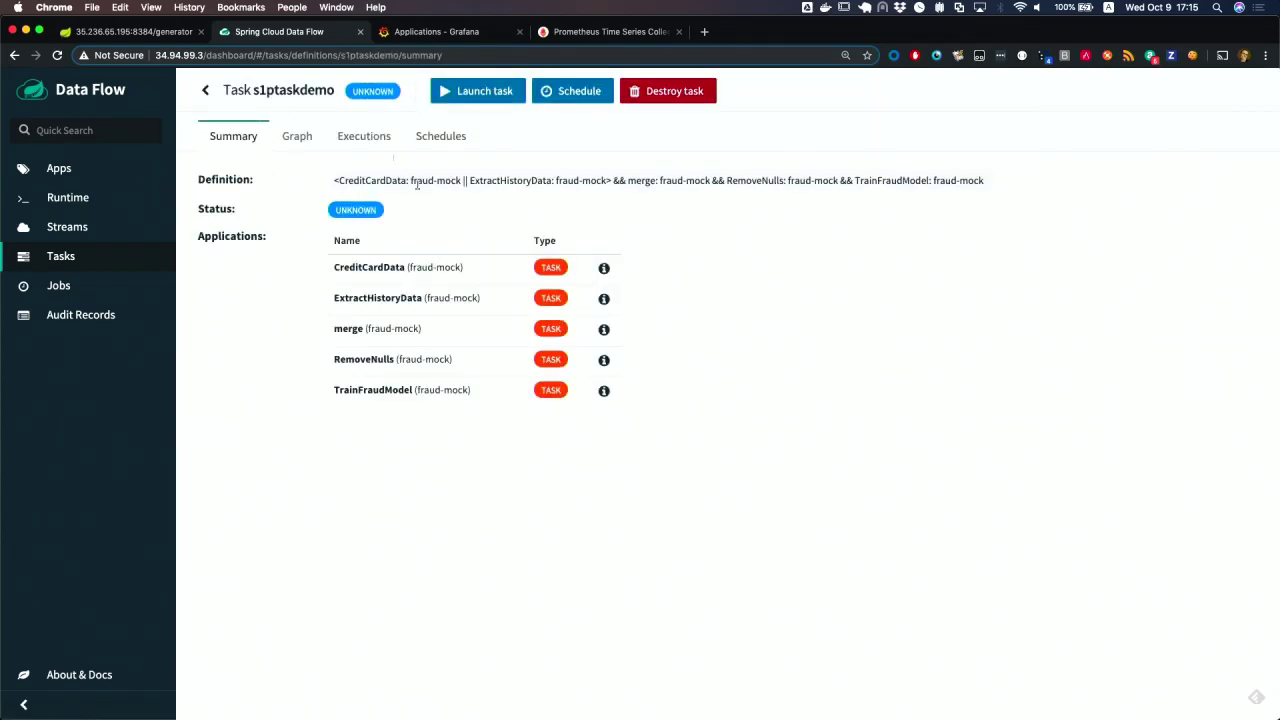
click(307, 139)
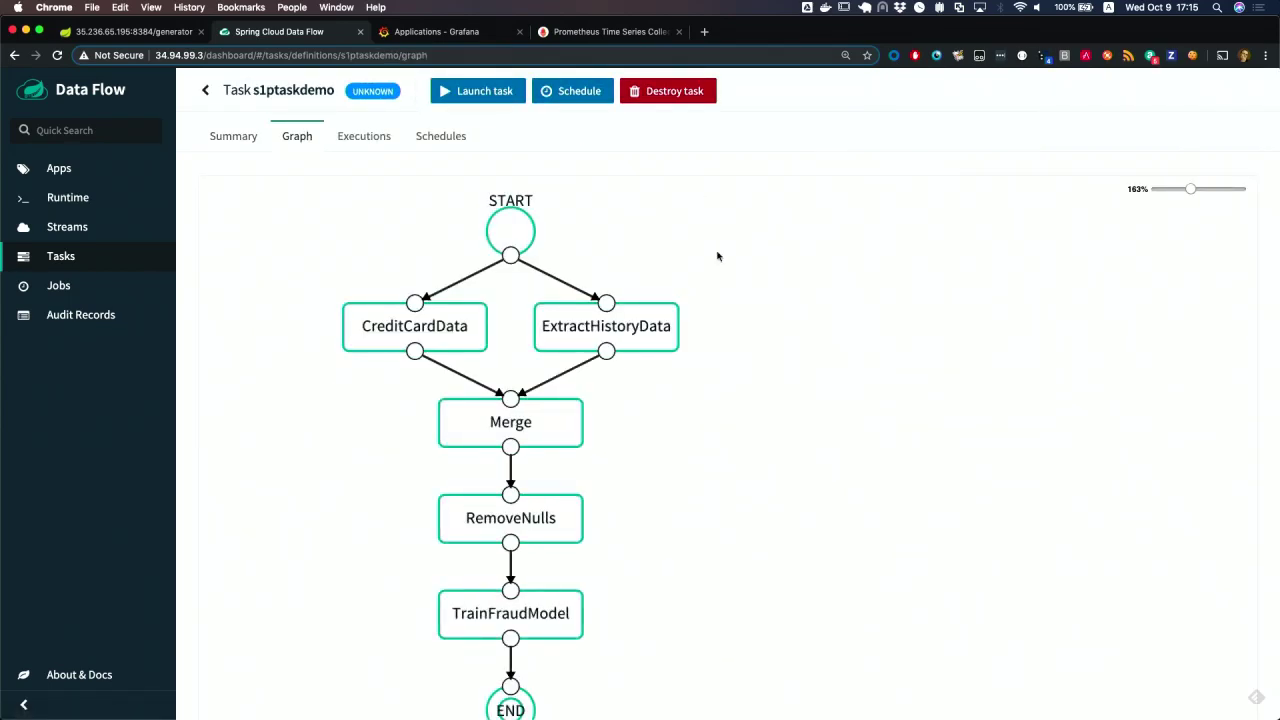
click(203, 89)
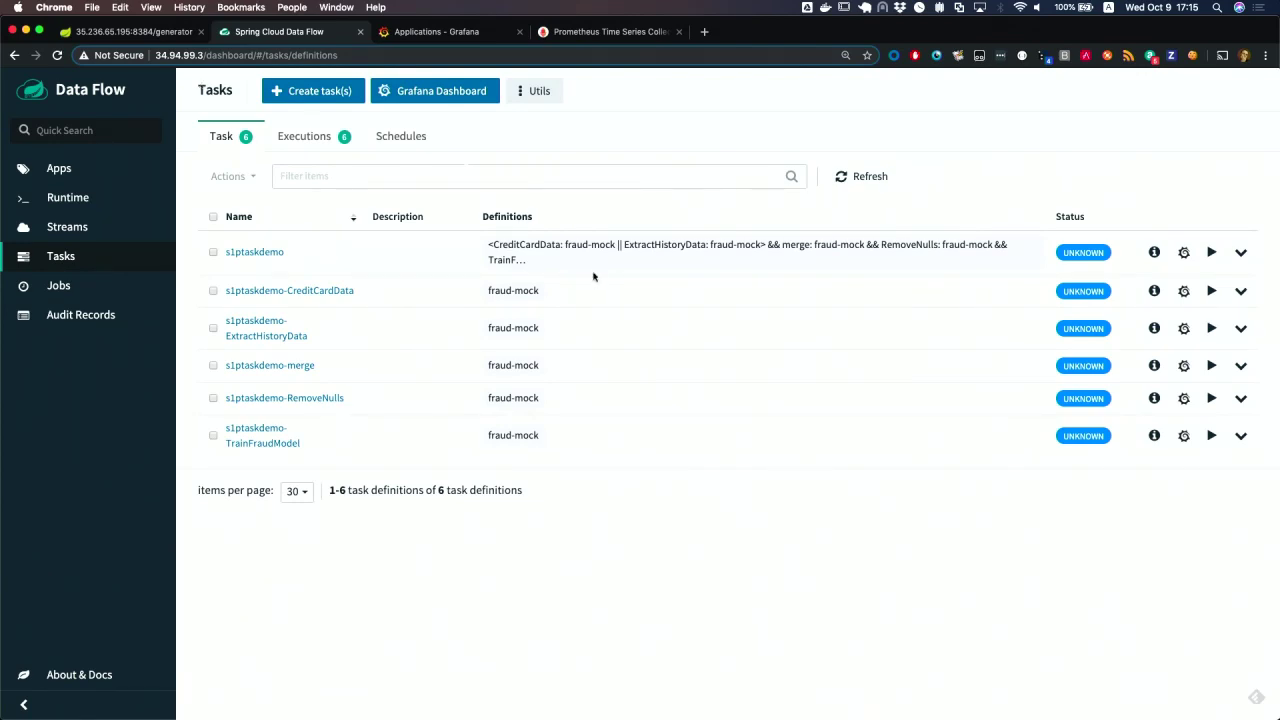
Launch the s1ptaskdemo task without any arguments or parameters
click(1211, 254)
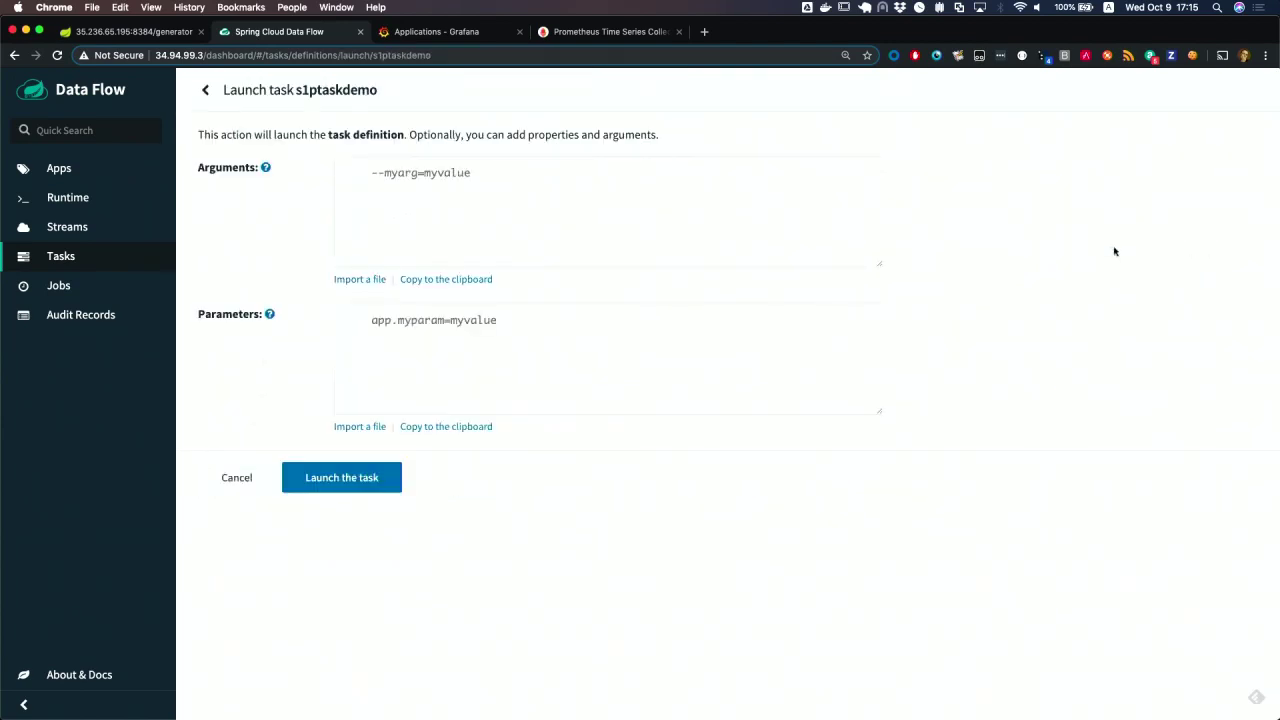
click(342, 477)
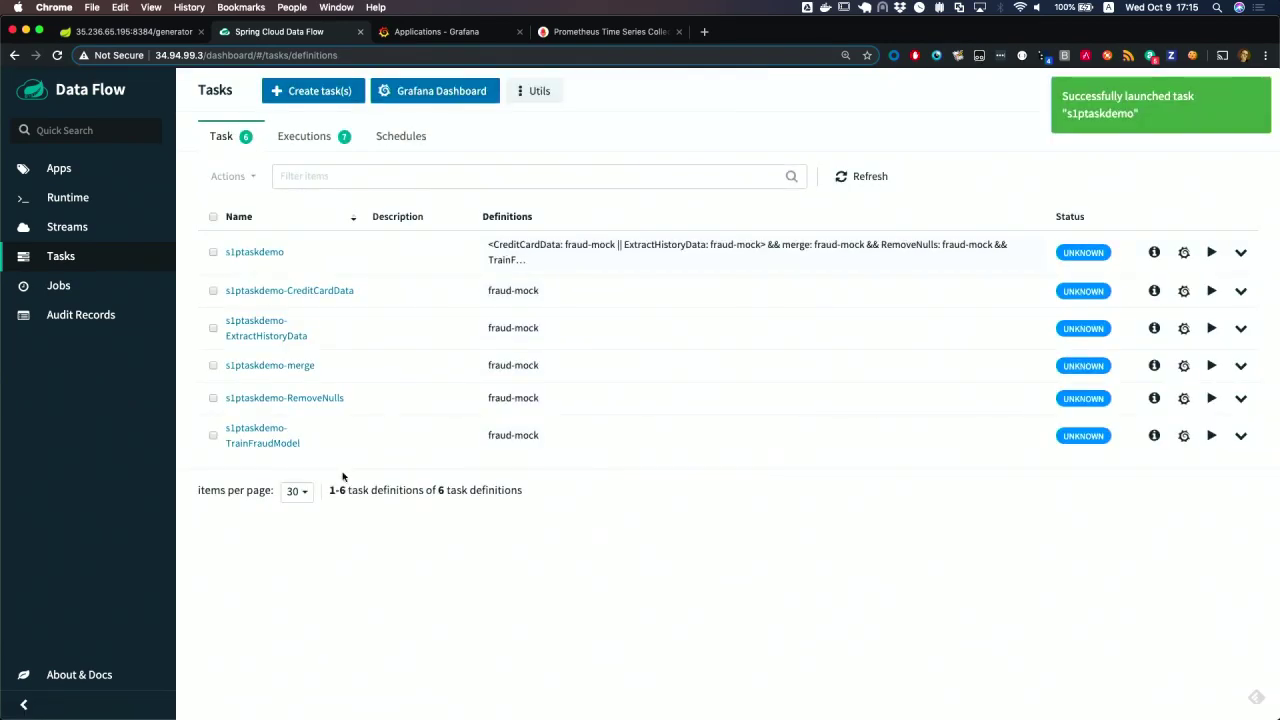
Switch to iTerm and view the logs of the s1ptaskdemo-creditcarddata pod in k9s, then return to the pod list
key(super+Tab)
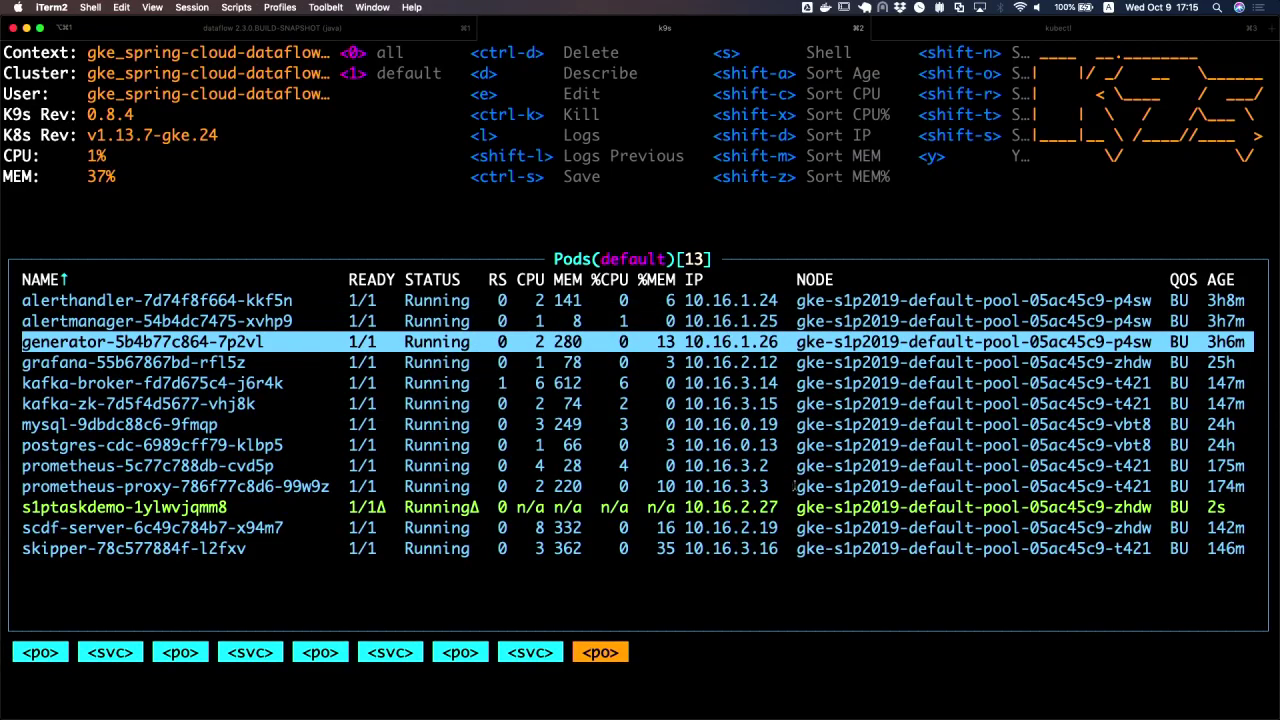
key(Down)
key(Down)
key(Down)
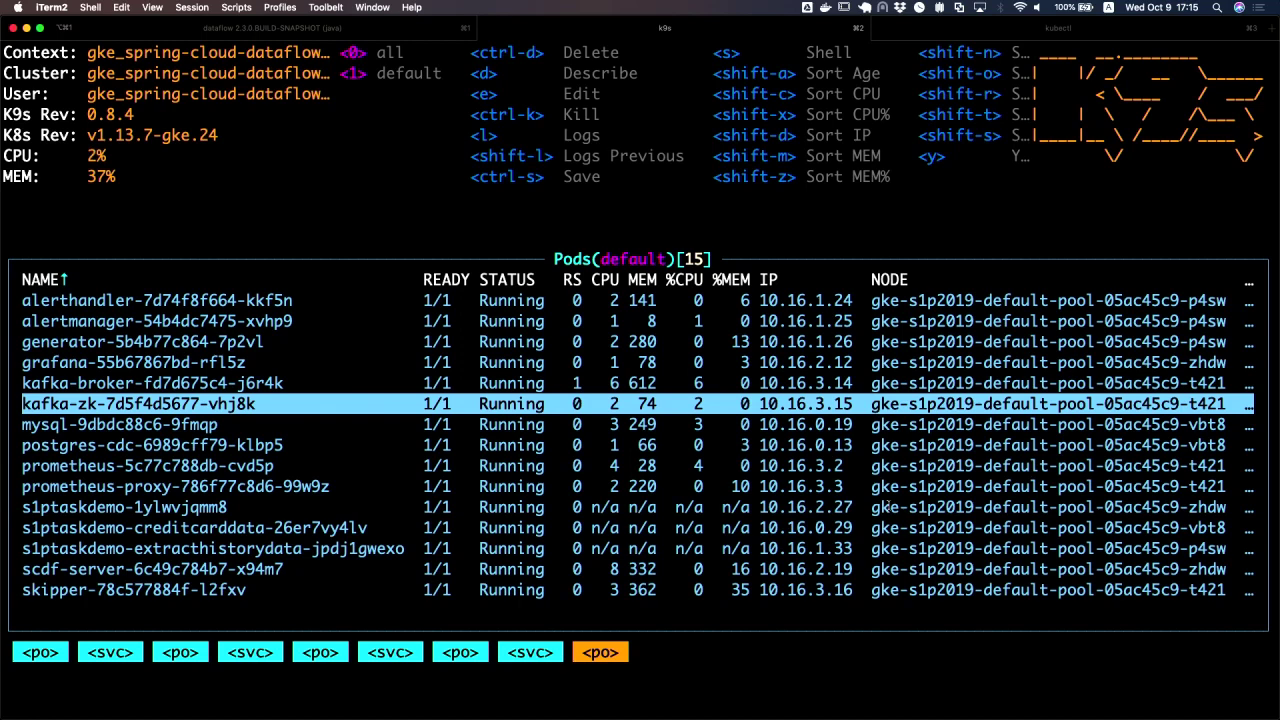
key(Down)
key(Down)
key(Down)
key(Down)
key(Down)
key(Down)
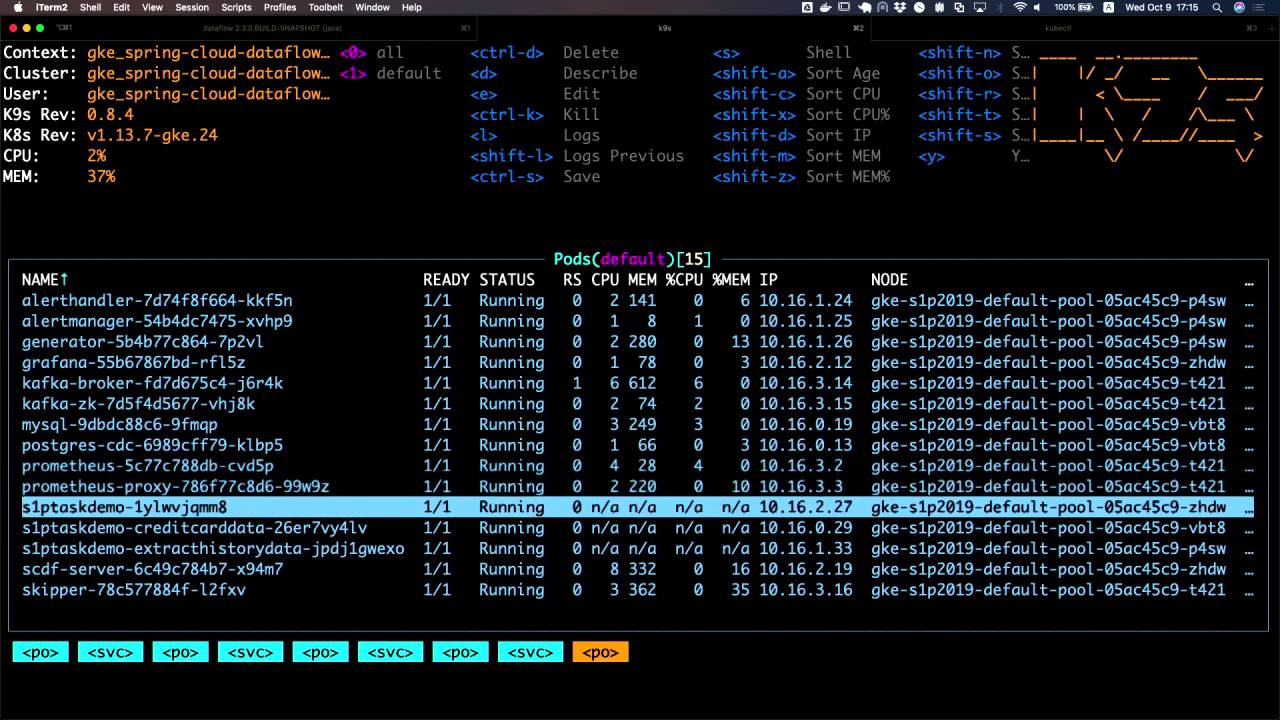
key(l)
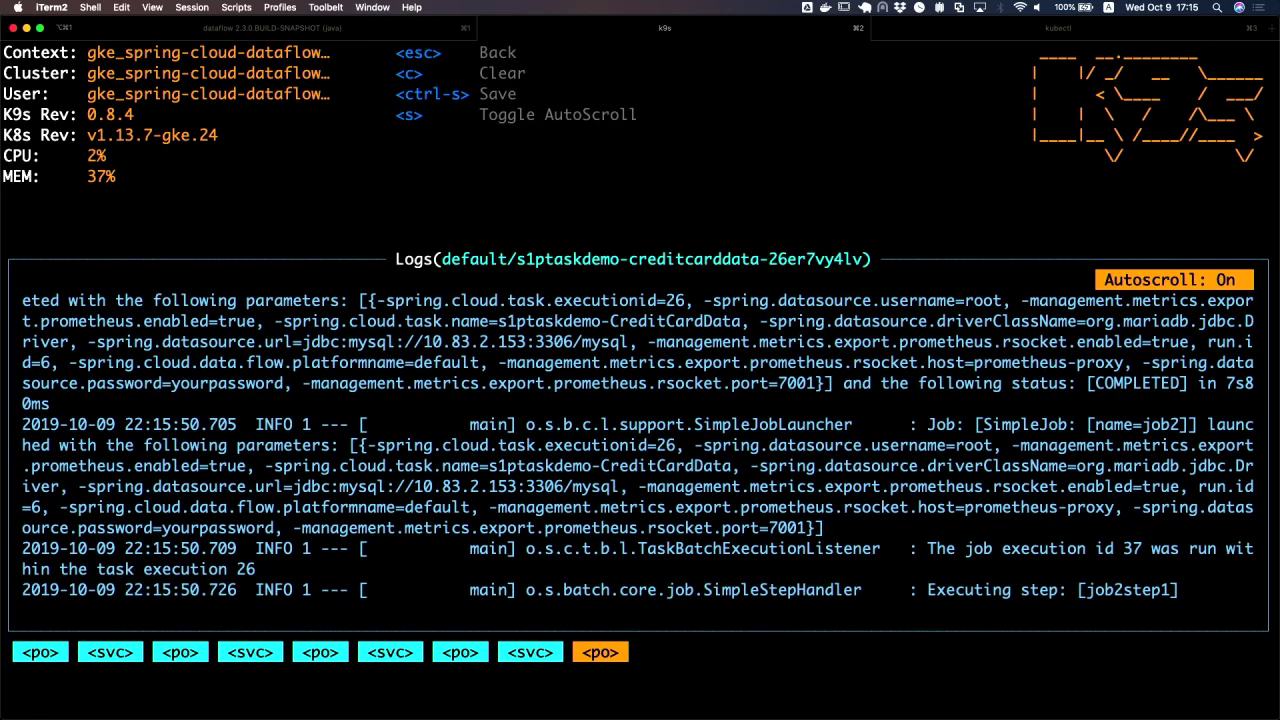
key(Escape)
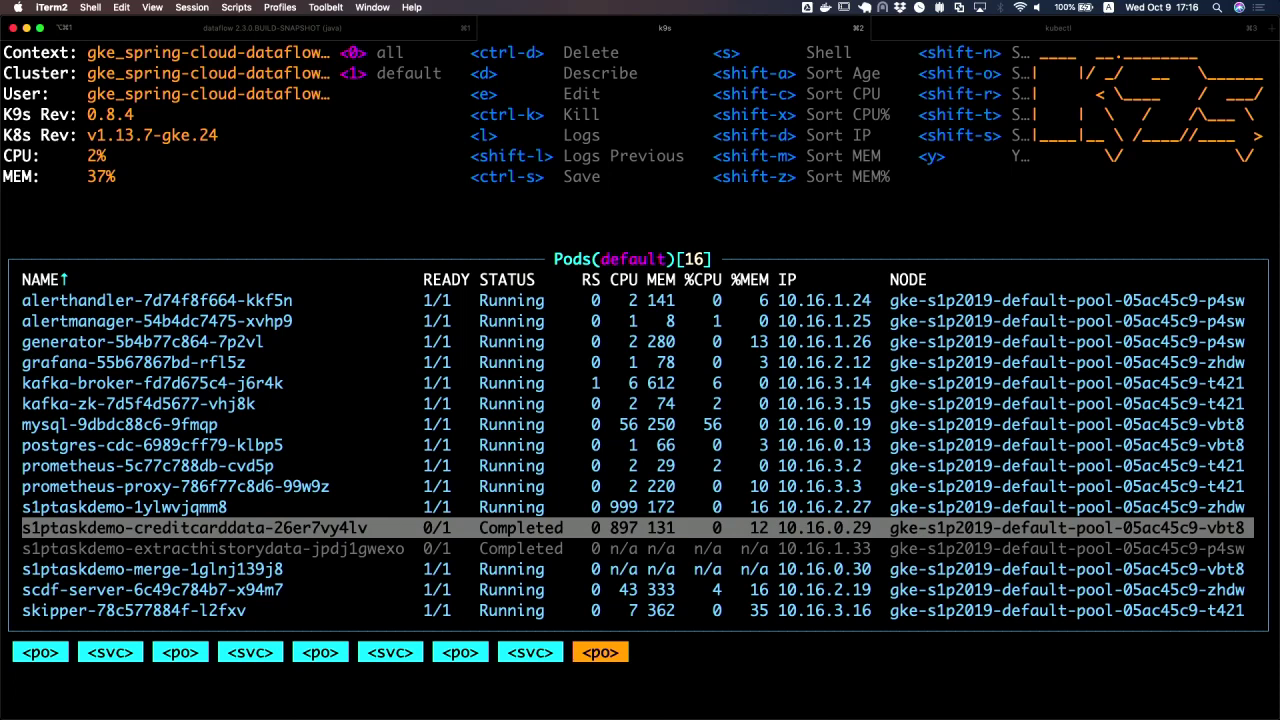
View the logs of the s1ptaskdemo-merge pod and return to the pod list
key(Down)
key(Down)
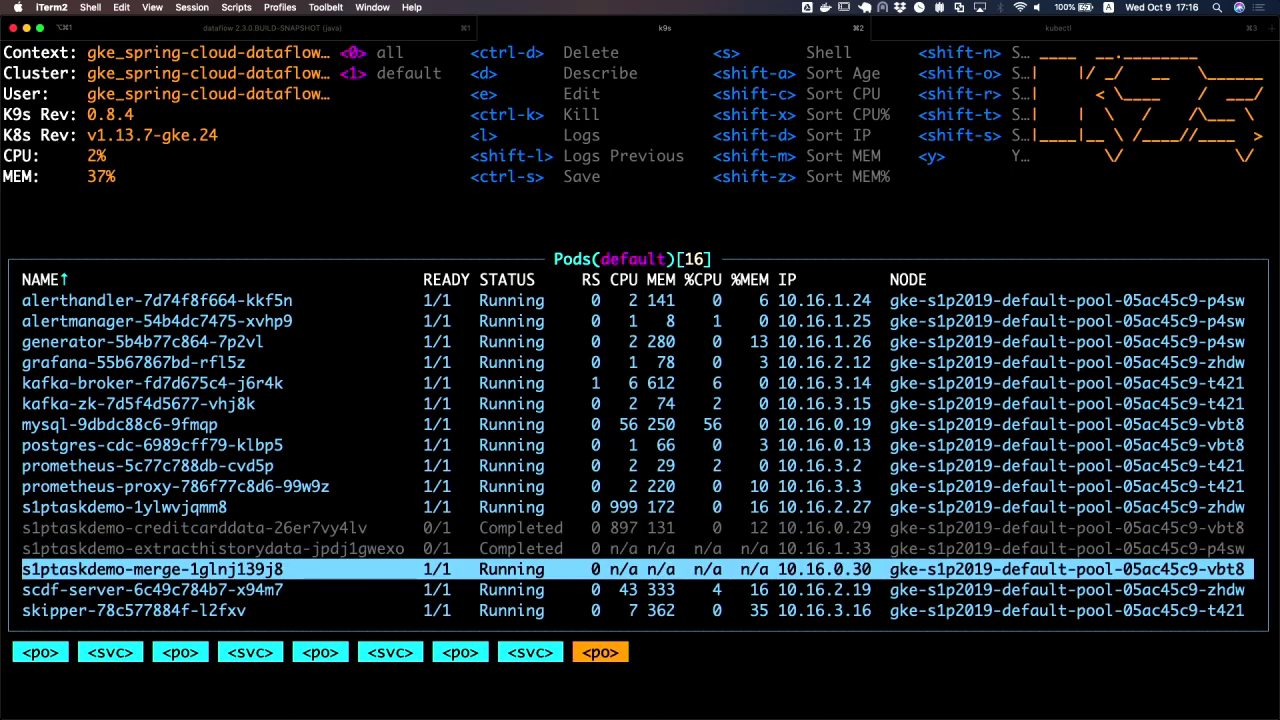
key(l)
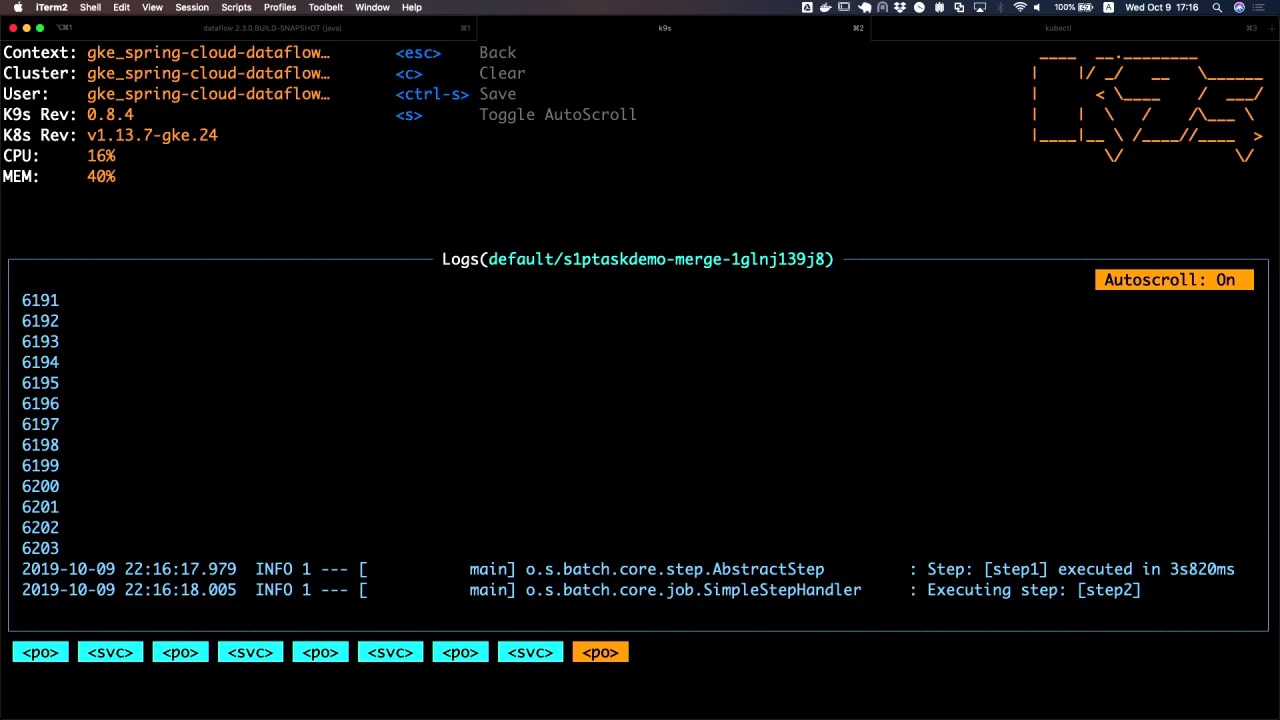
key(Escape)
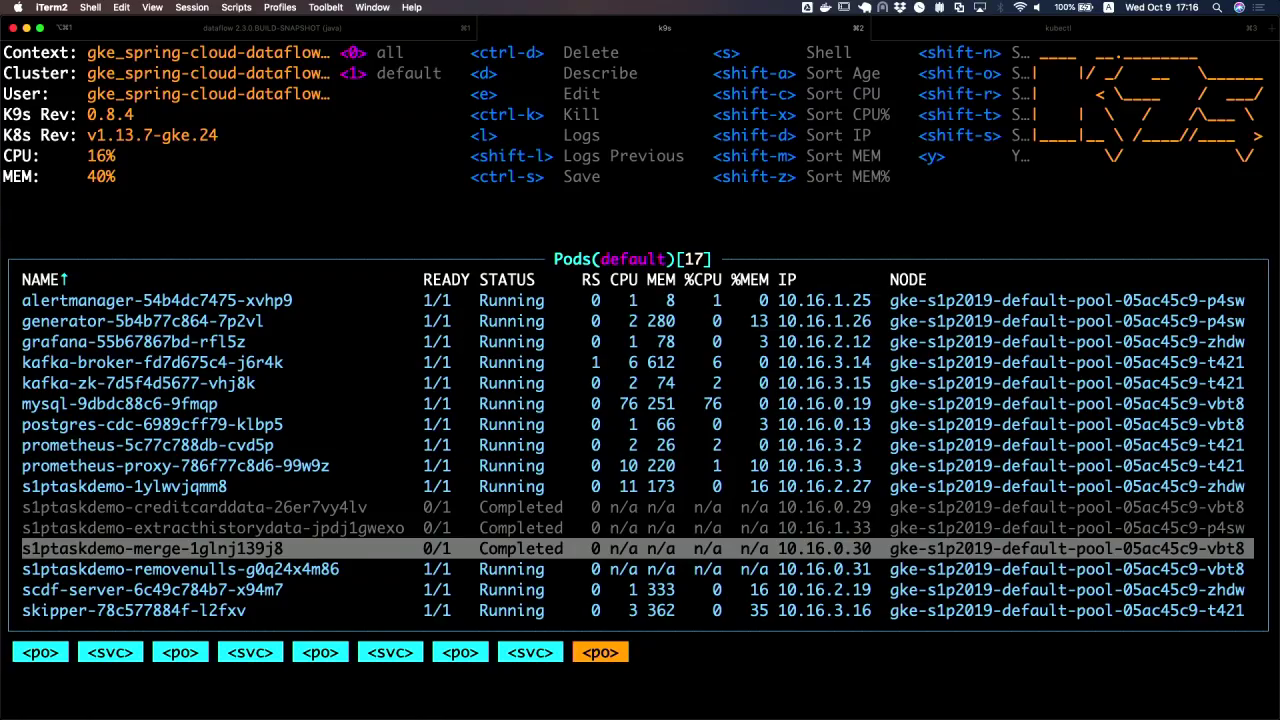
Switch back to Spring Cloud Data Flow in Chrome, set the page zoom to 125% and refresh the task statuses repeatedly
key(super+Tab)
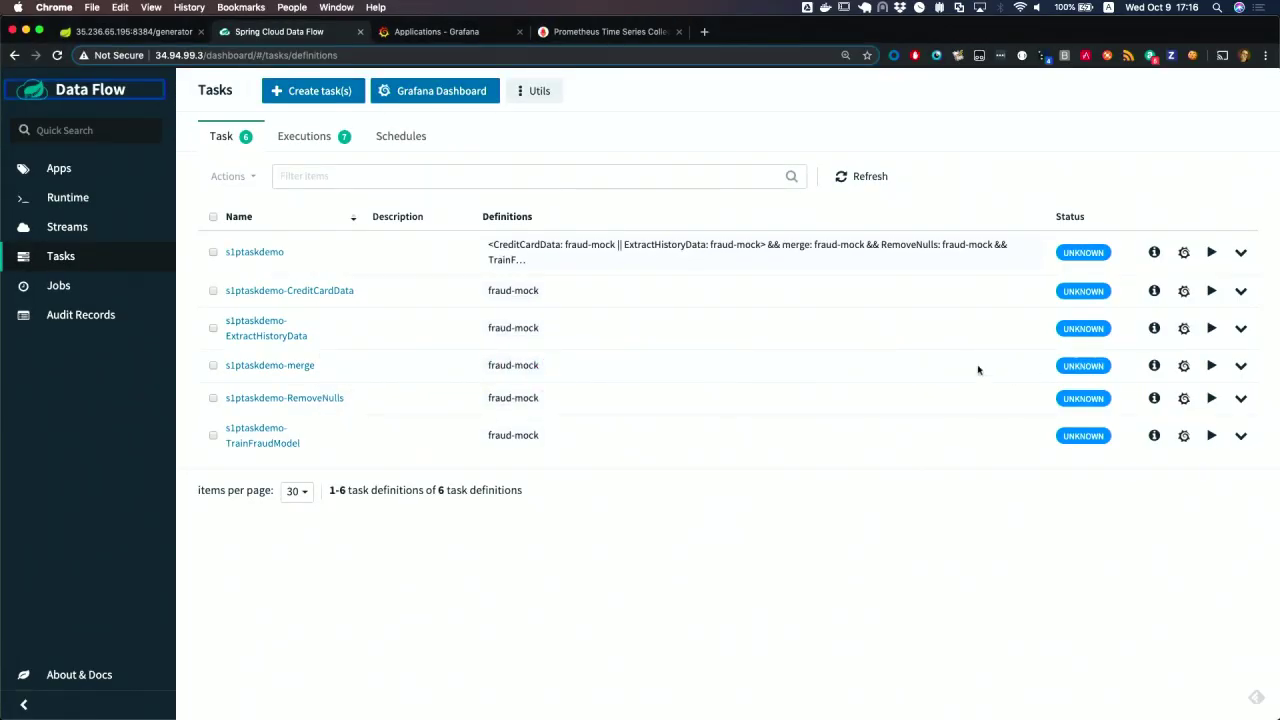
click(886, 182)
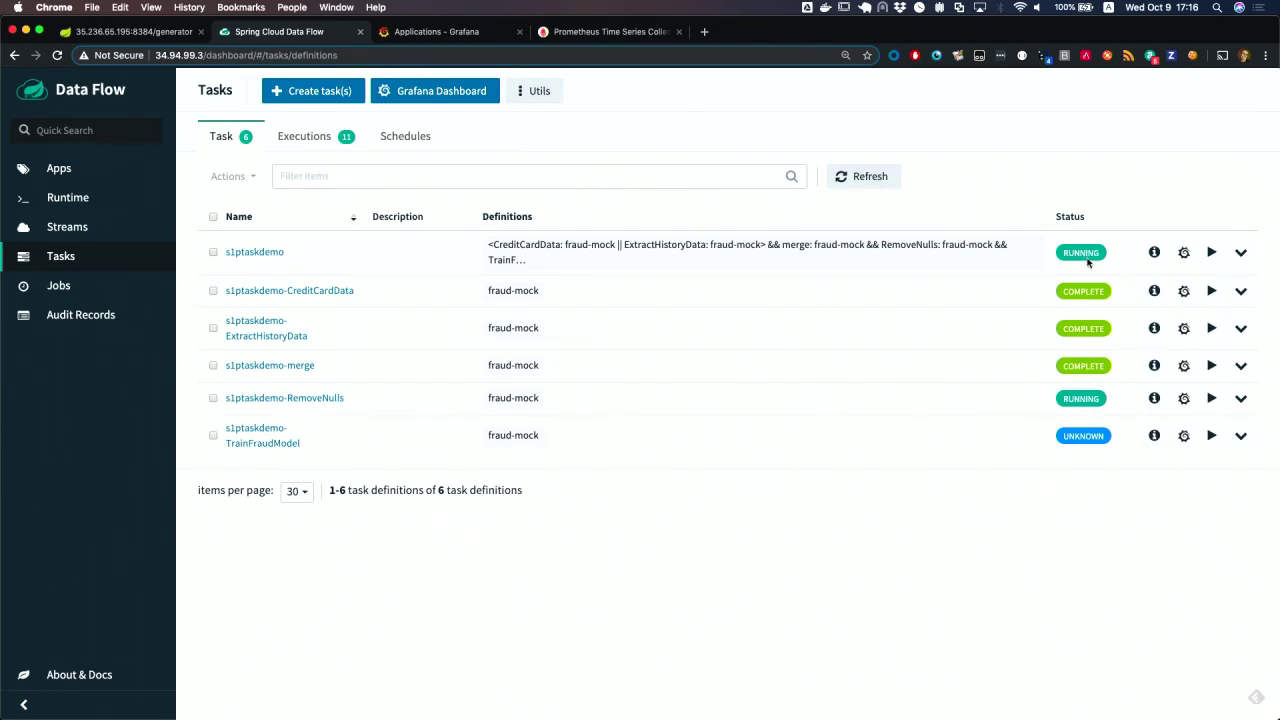
key(super+equal)
key(super+equal)
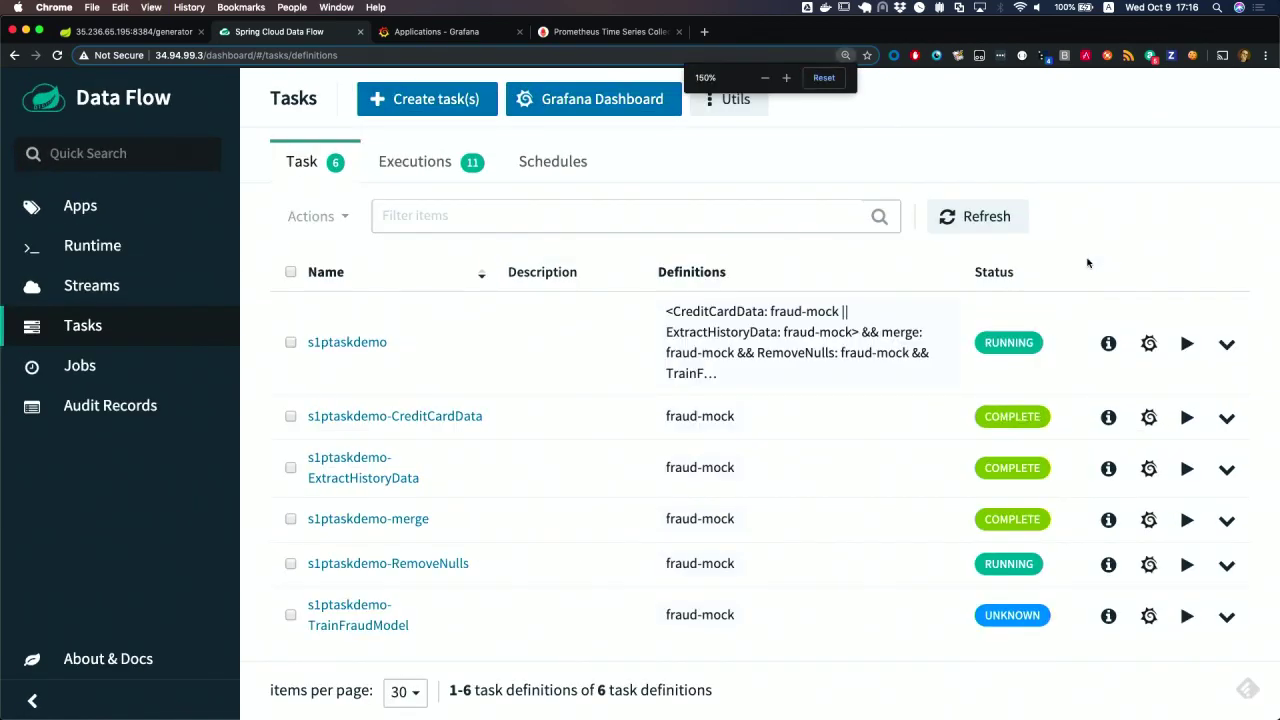
key(super+minus)
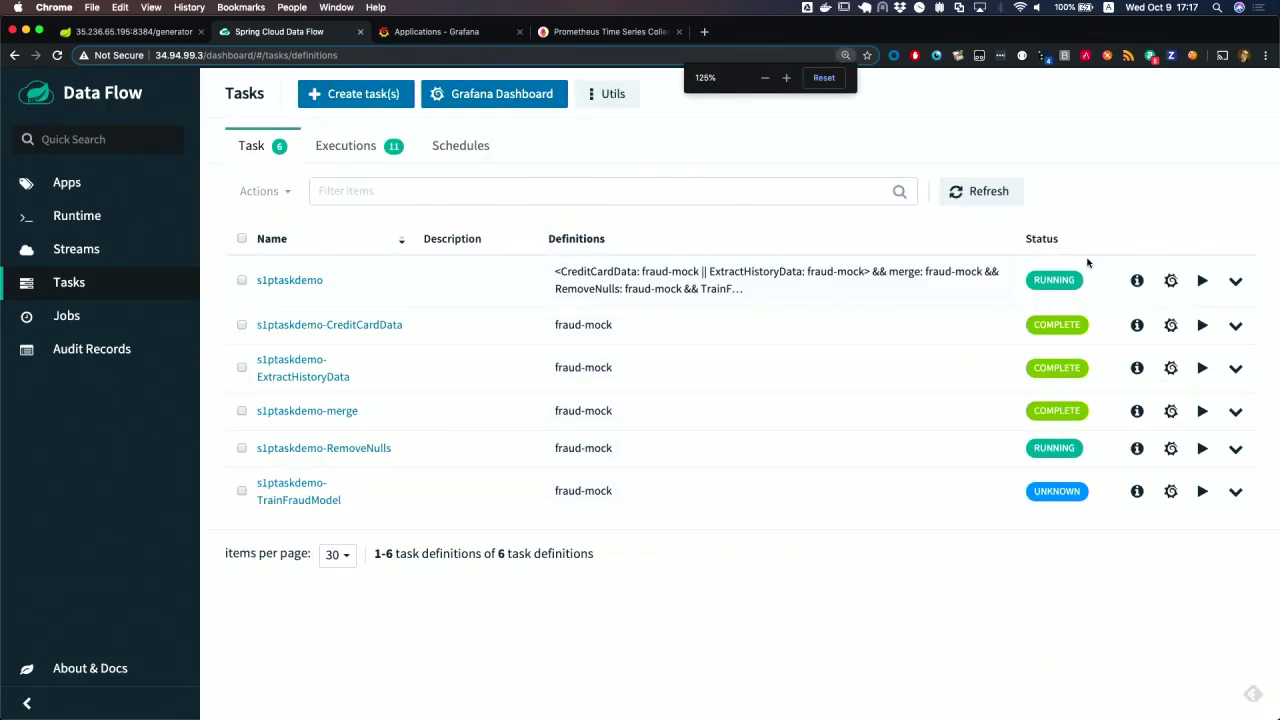
click(1006, 201)
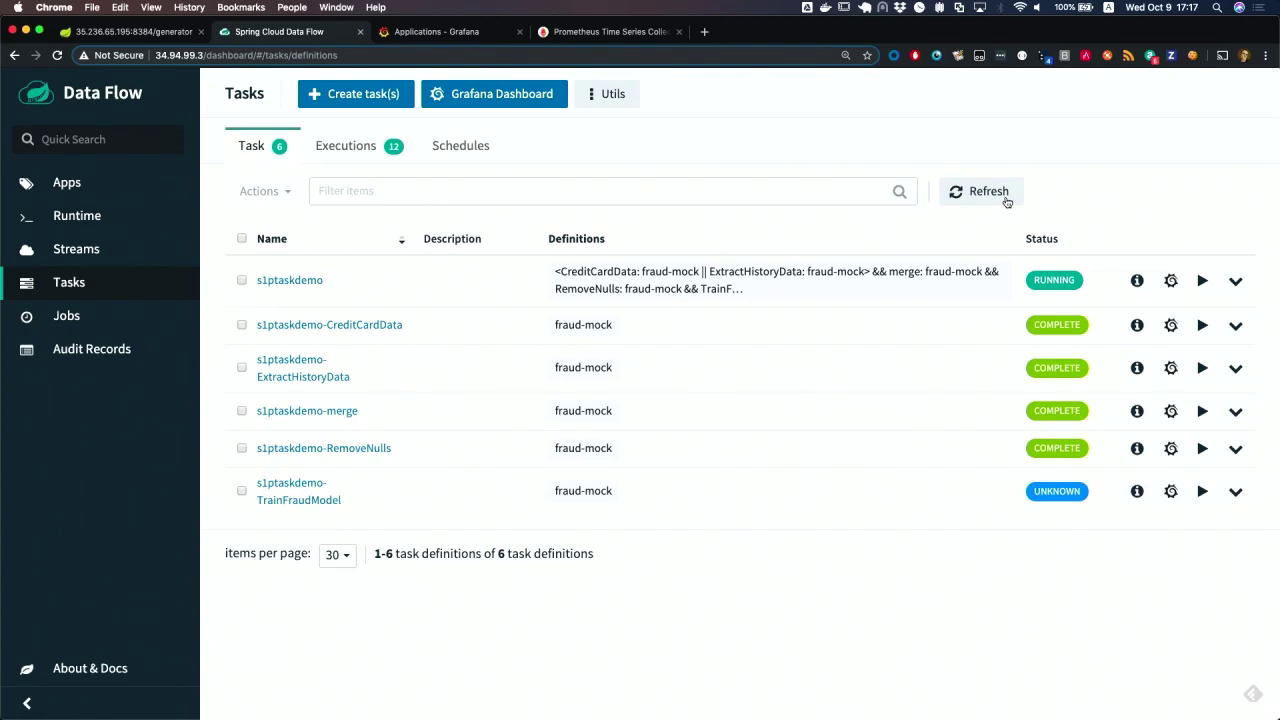
click(1006, 201)
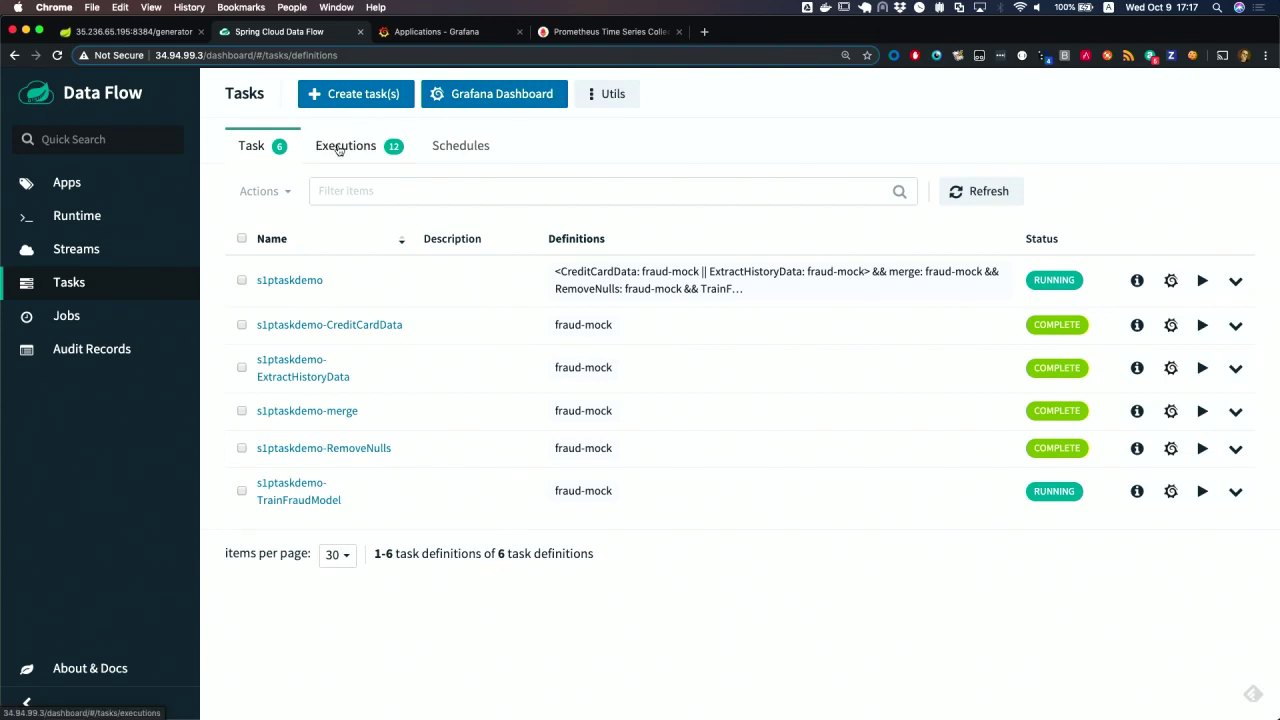
Open the Grafana Tasks dashboard from s1ptaskdemo, go on to the Applications dashboard and check its stream filter
click(1171, 280)
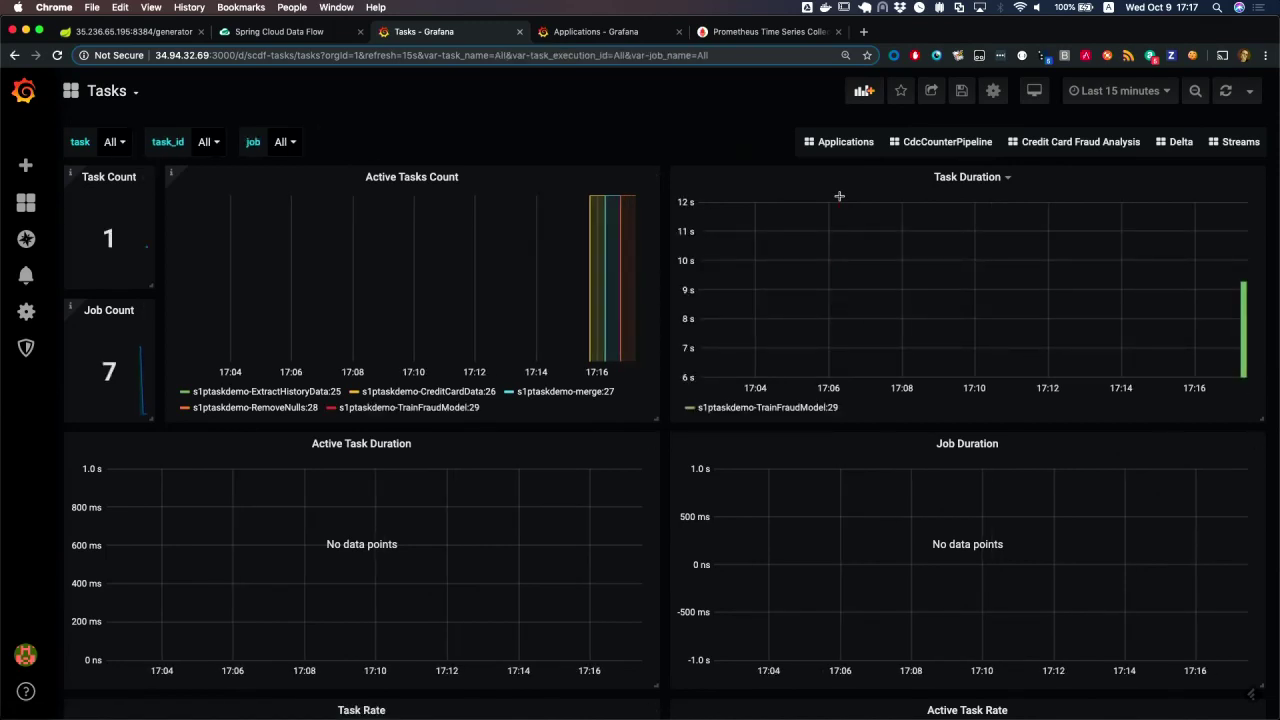
click(839, 143)
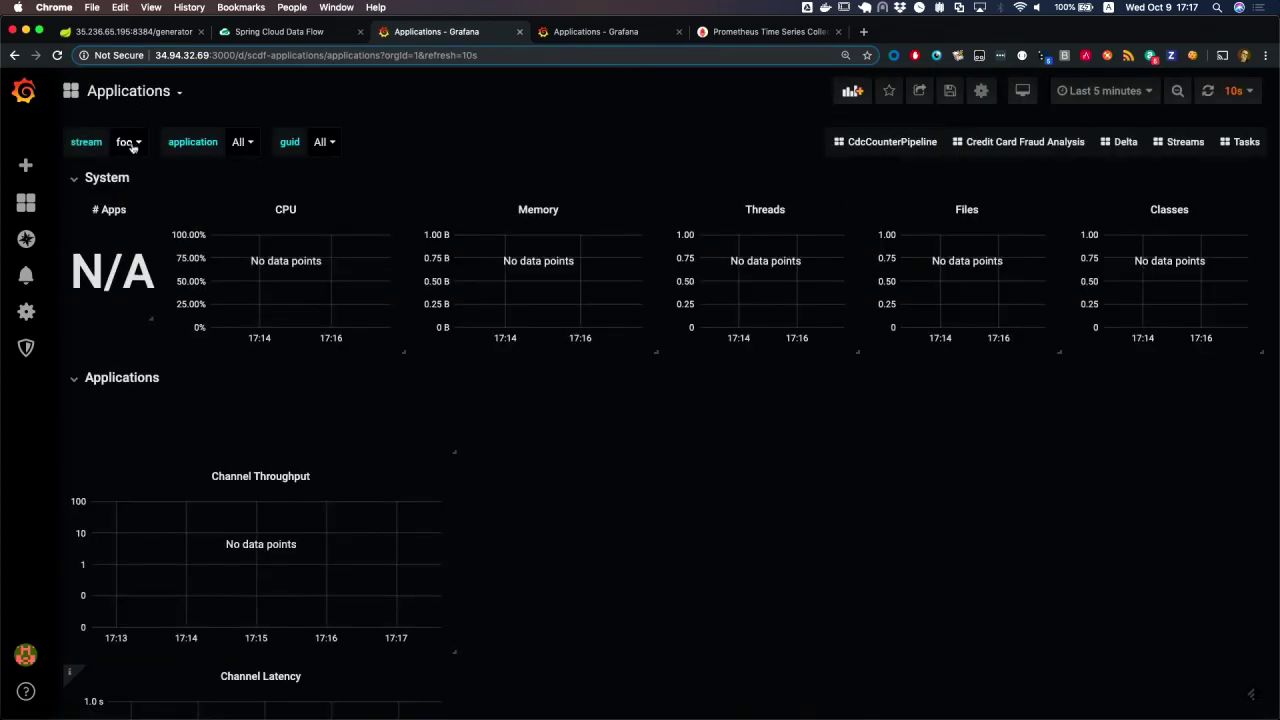
click(127, 146)
click(555, 139)
Switch to iTerm to check the task pods in k9s and return to Grafana in Chrome
key(super+Tab)
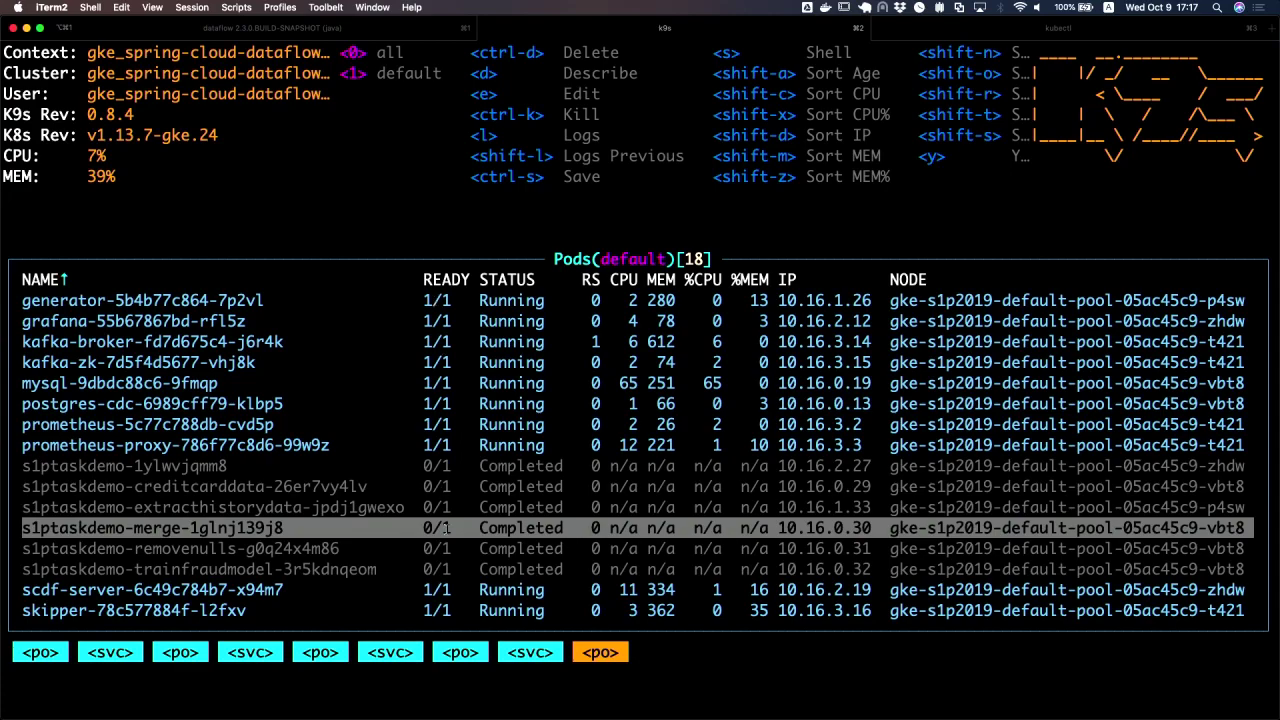
key(super+Tab)
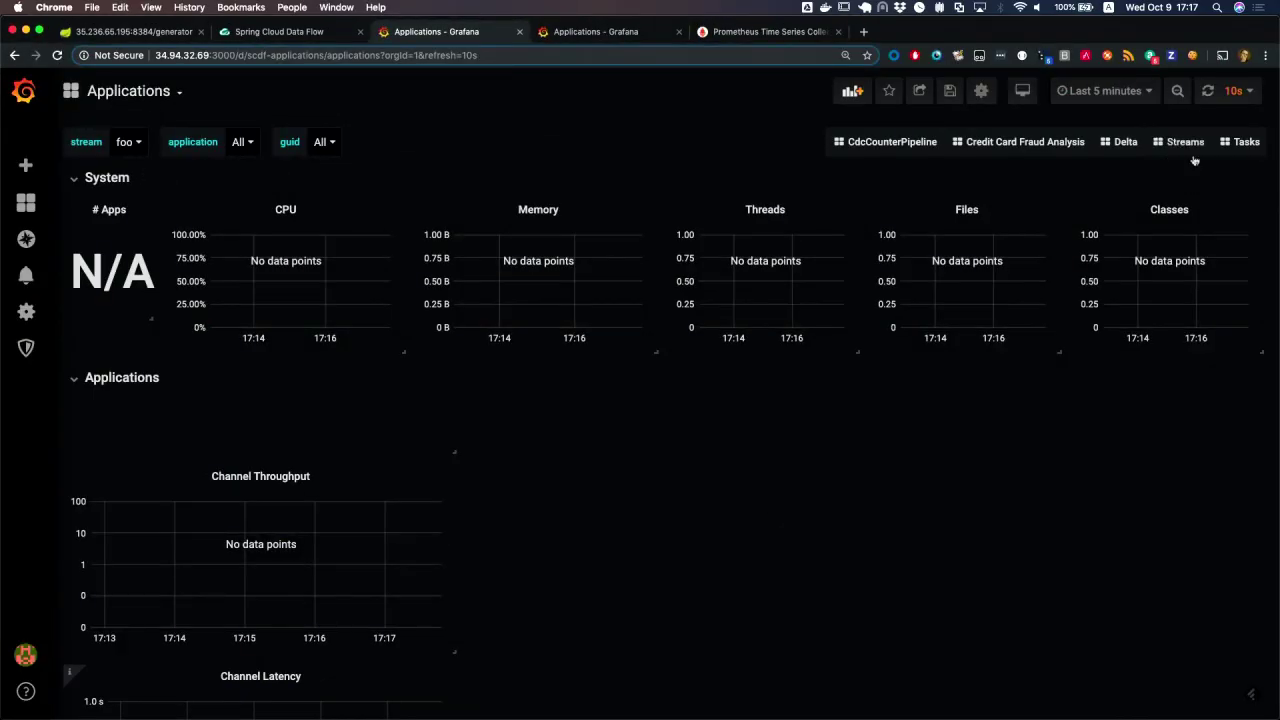
Open the Tasks dashboard, refresh it, and examine the s1ptaskdemo active task counts, task durations and the task and job rate graphs
click(1246, 142)
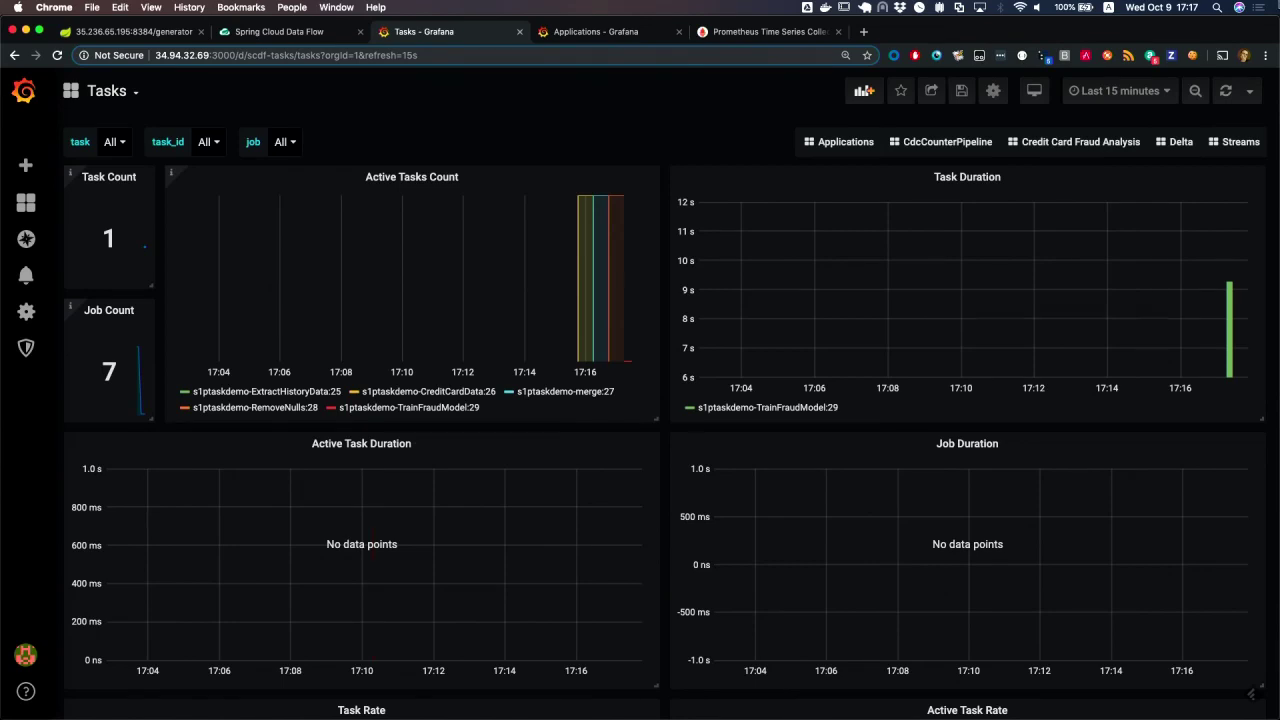
click(1226, 91)
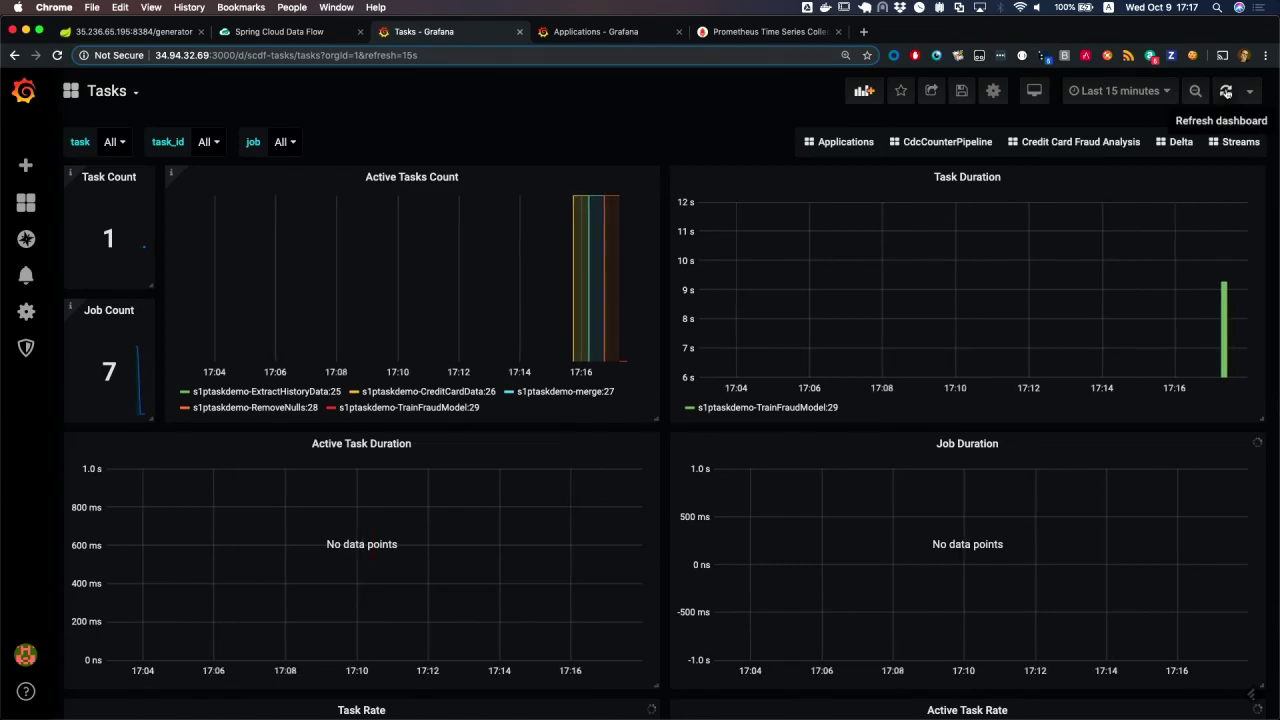
mouse_move(1224, 305)
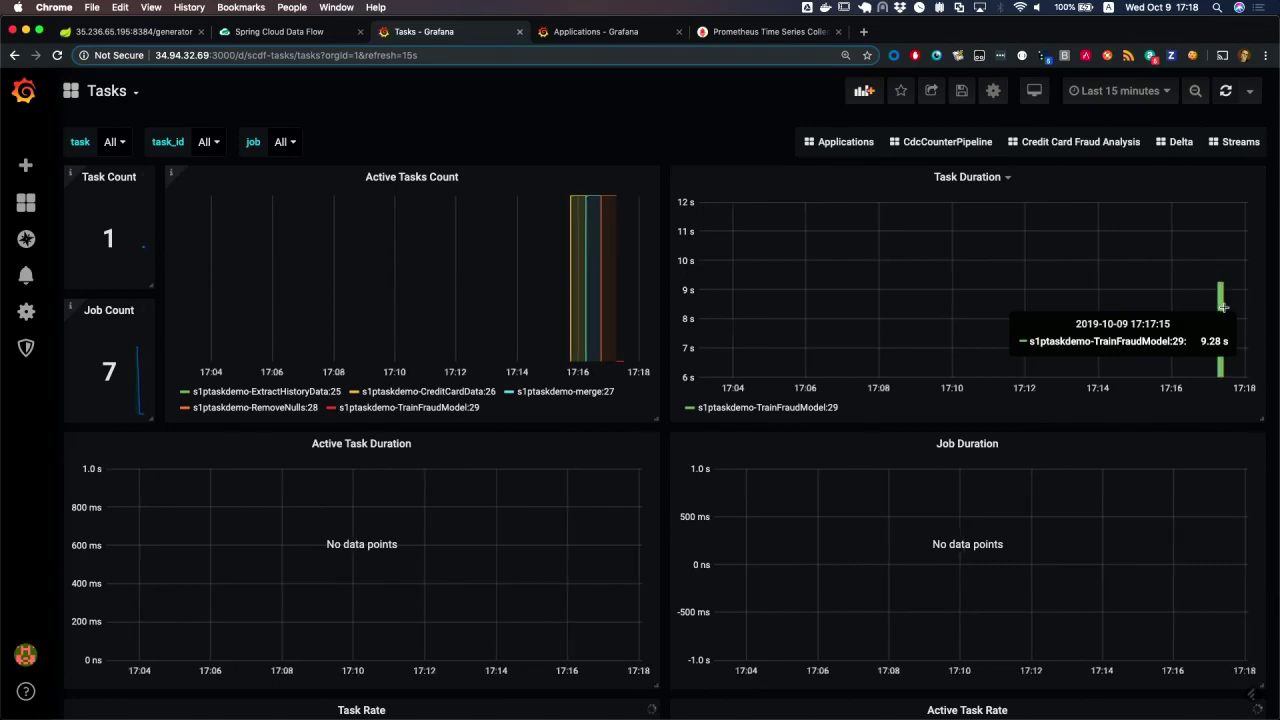
mouse_move(581, 212)
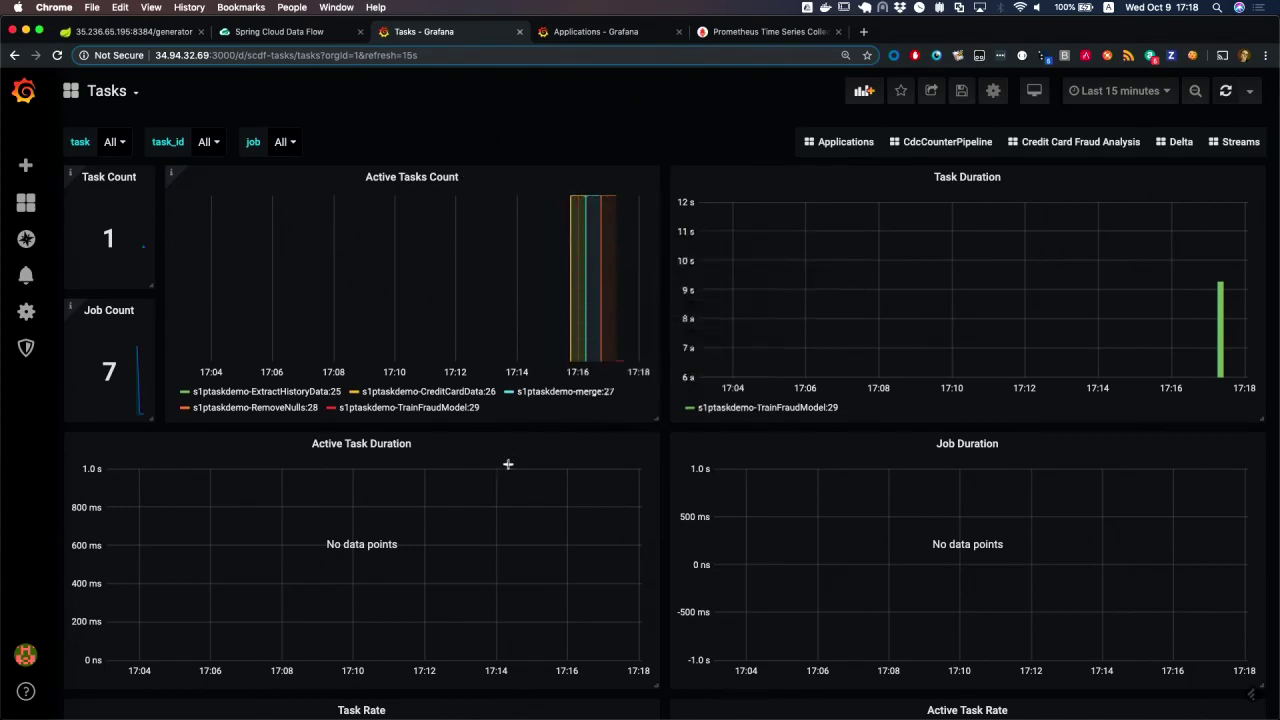
scroll(508, 464, down, 3)
scroll(508, 464, up, 3)
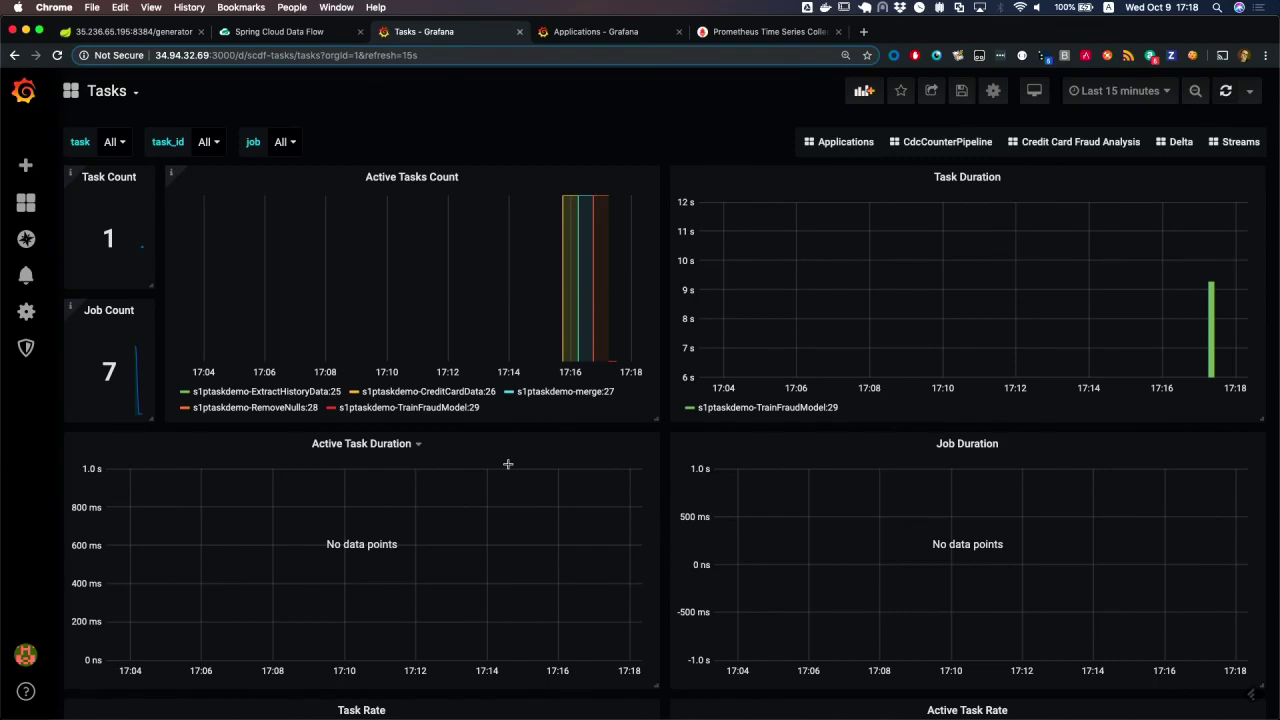
scroll(855, 530, down, 5)
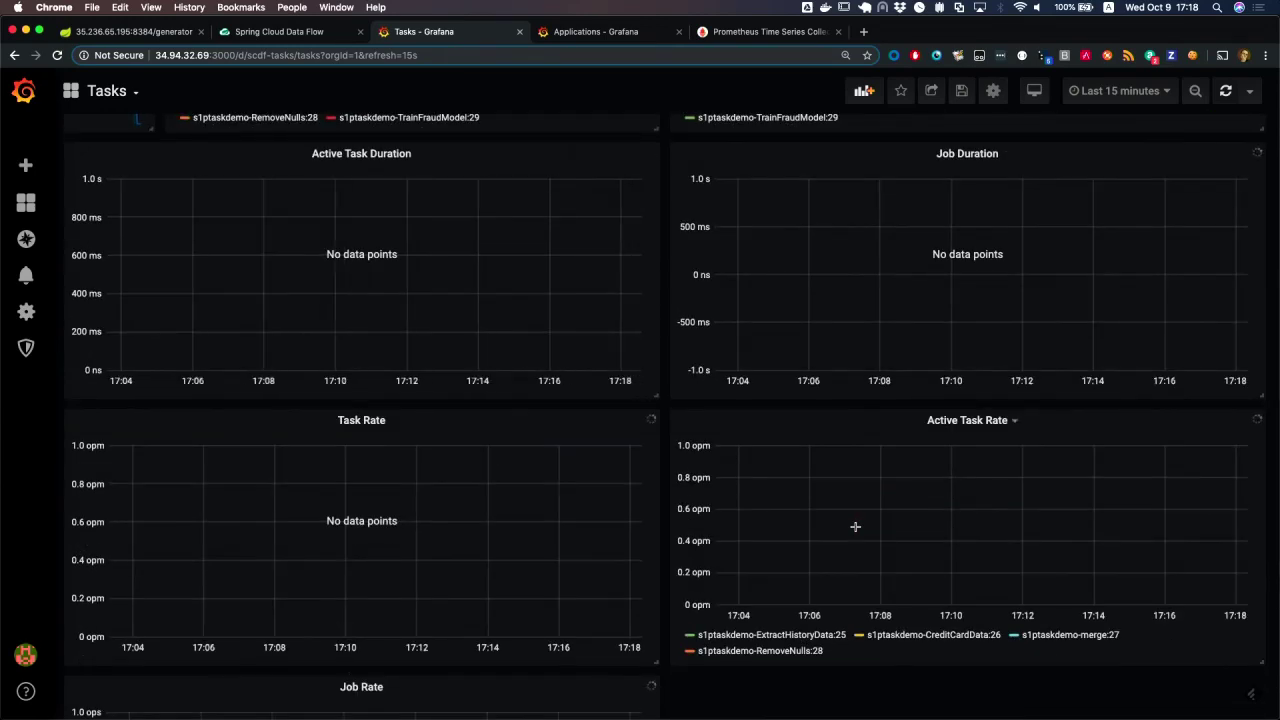